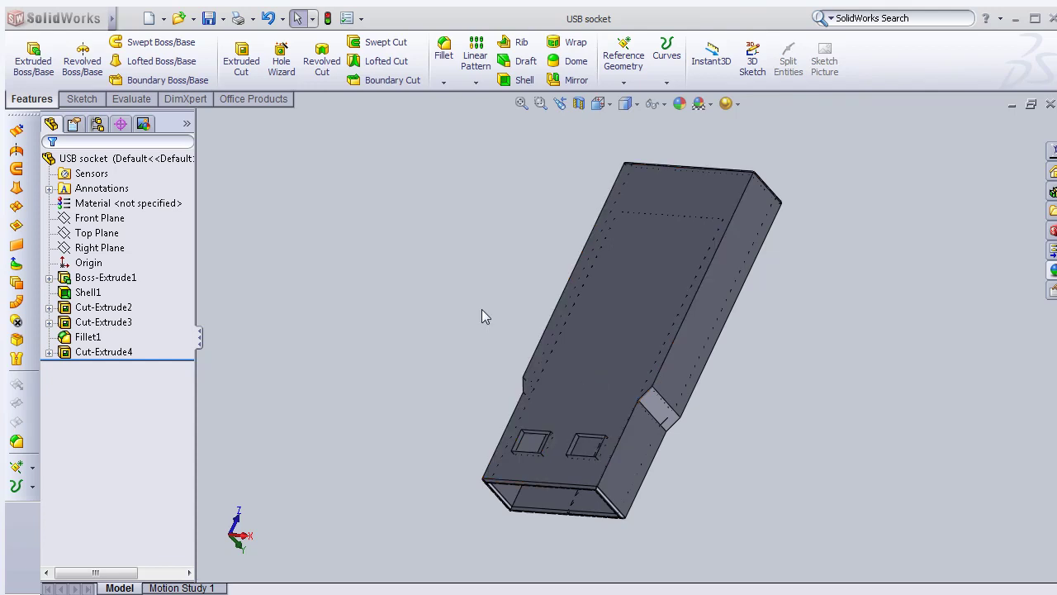
Create new part Part12 and open an empty Sketch1 on the Top Plane
left_click(148, 18)
left_click(507, 497)
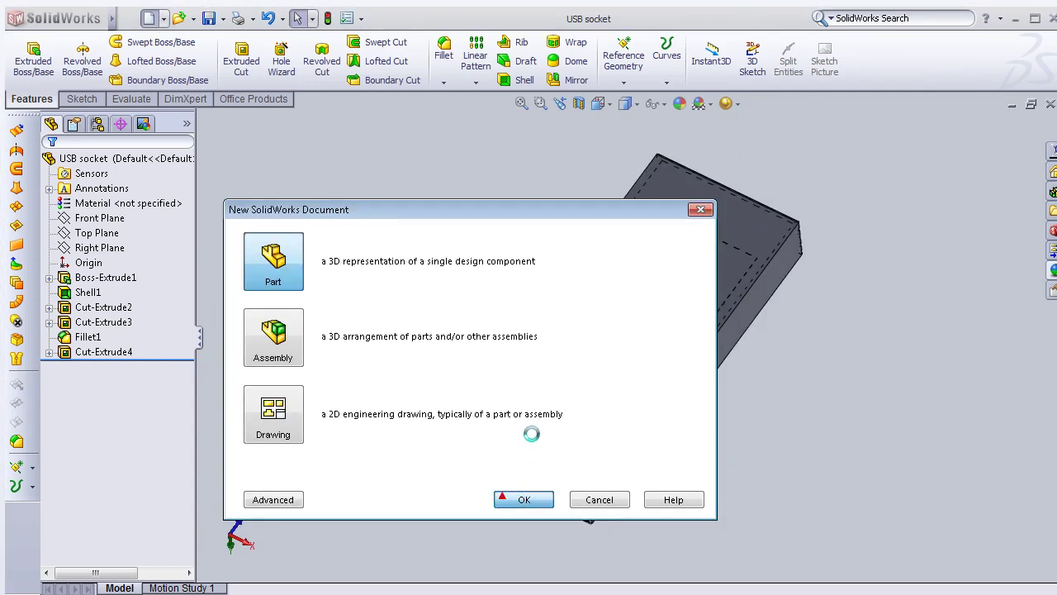
left_click(97, 233)
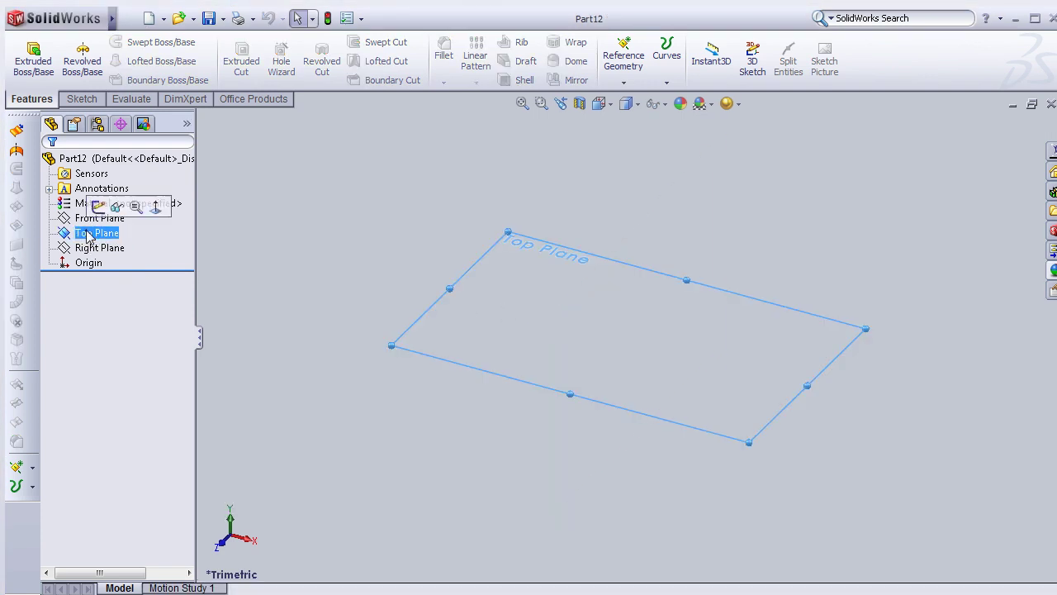
left_click(82, 206)
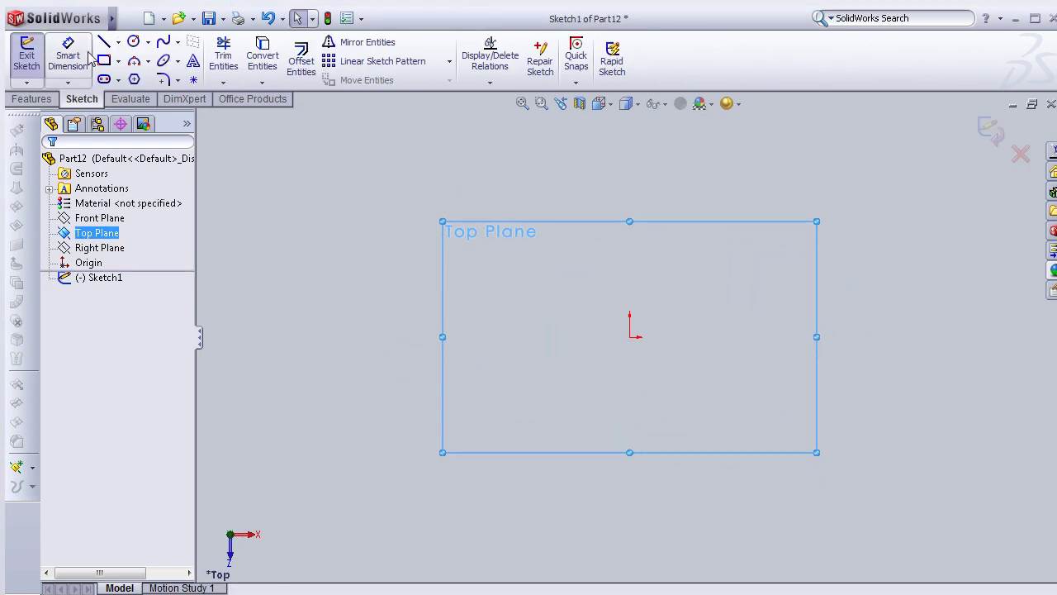
scroll(626, 328, "up", 3)
scroll(627, 331, "down", 3)
scroll(632, 333, "down", 2)
Draw the line profile from the origin: chamfered top, vertical side, slanted taper and short bottom edge
left_click(629, 331)
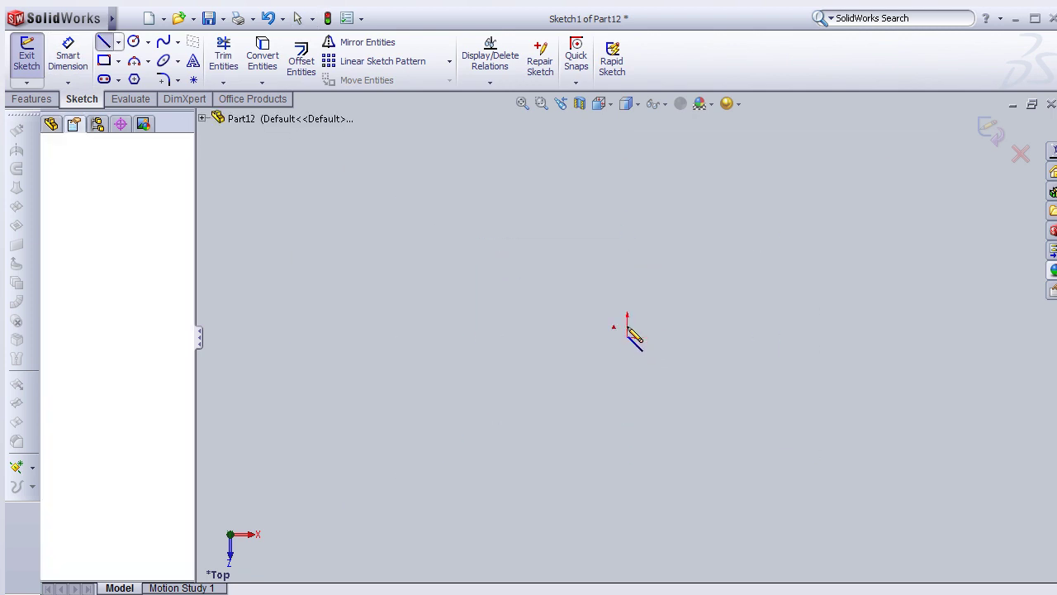
left_click(641, 326)
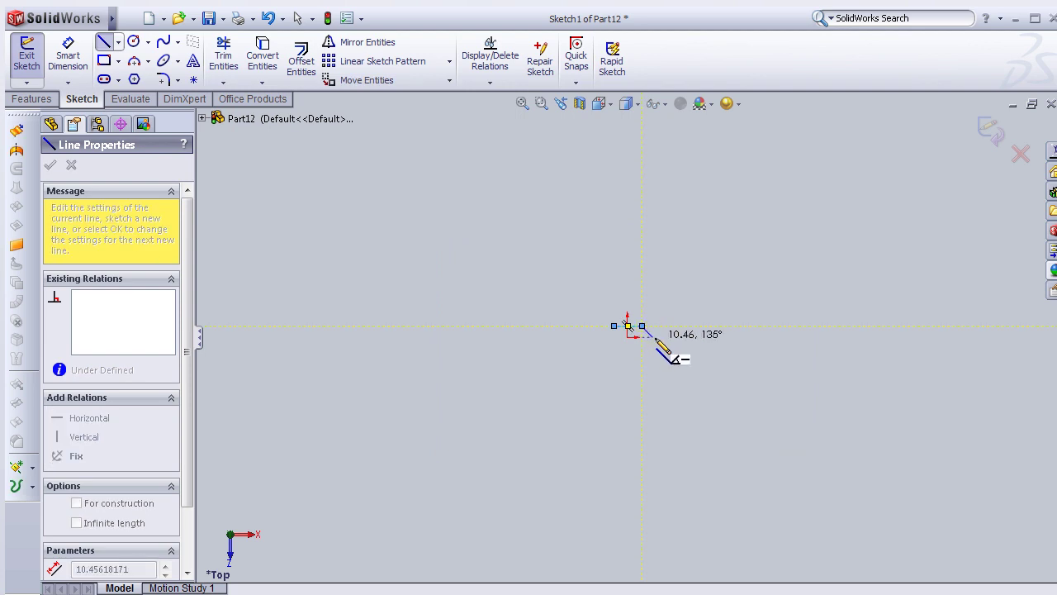
double_click(658, 341)
left_click(658, 342)
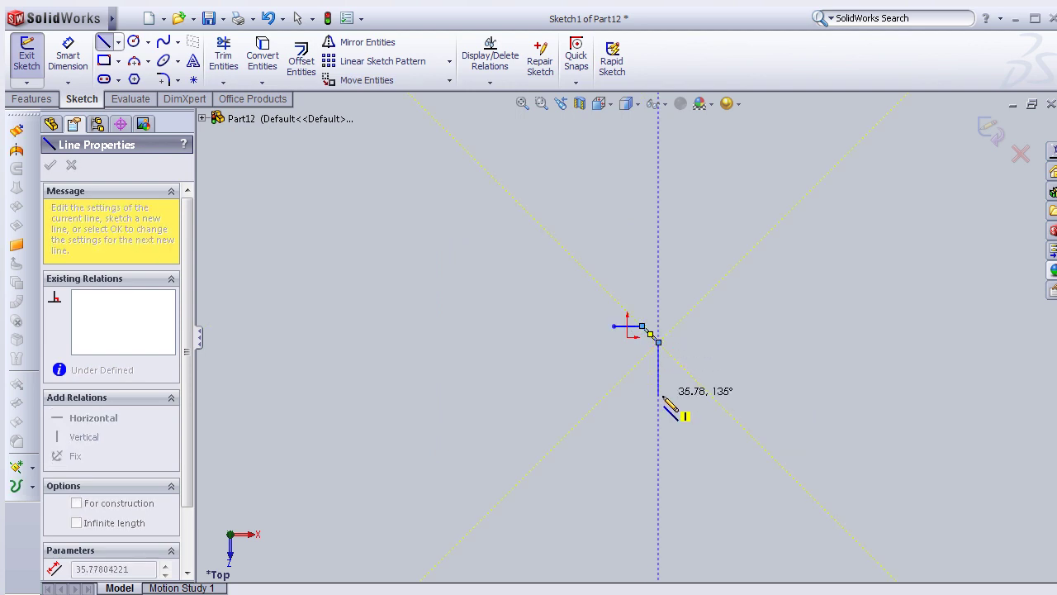
left_click(659, 389)
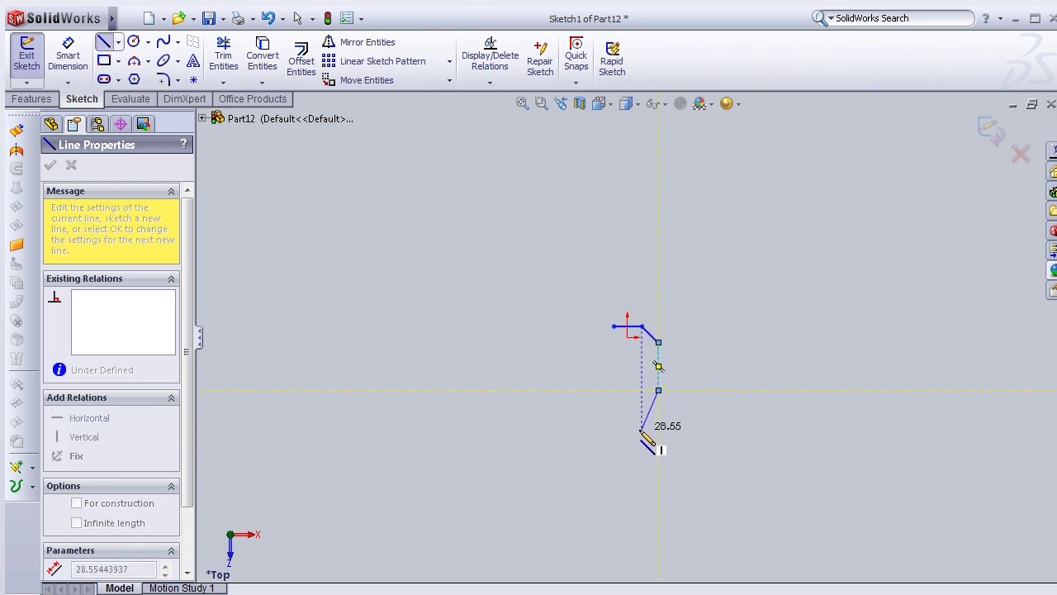
left_click(635, 437)
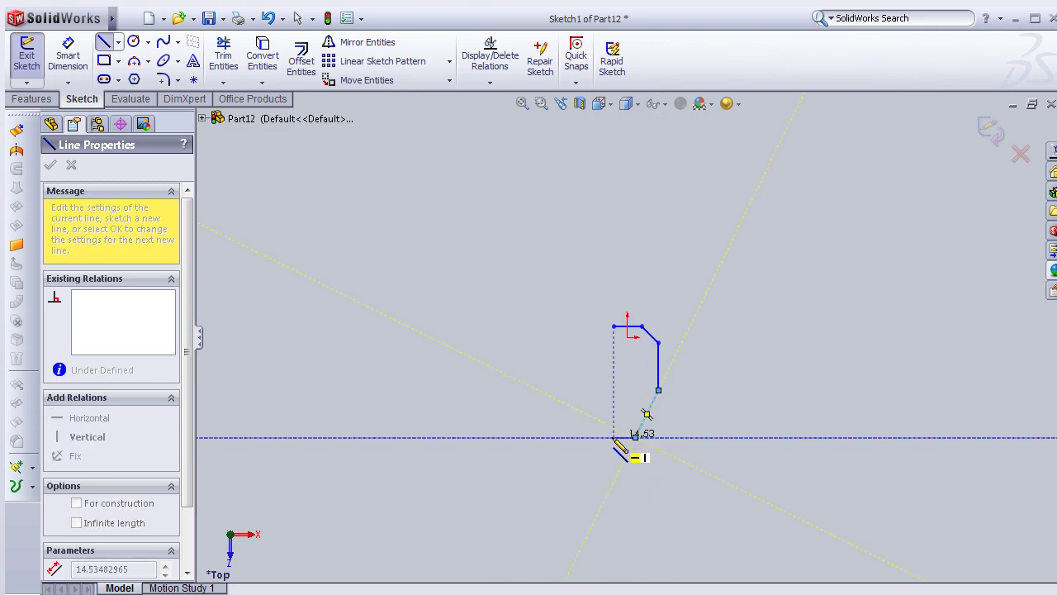
left_click(623, 438)
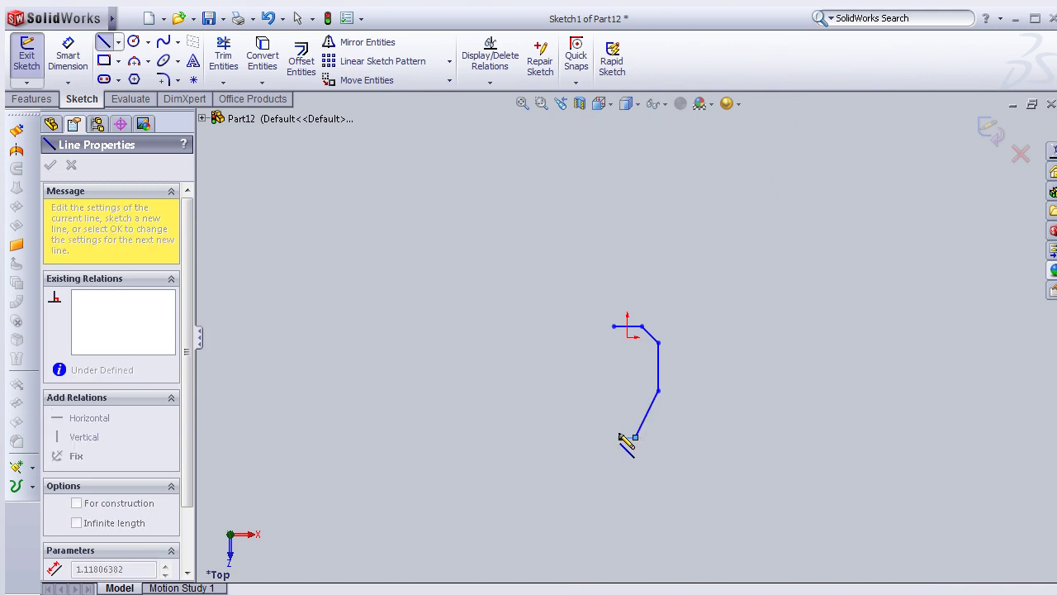
left_click(598, 391)
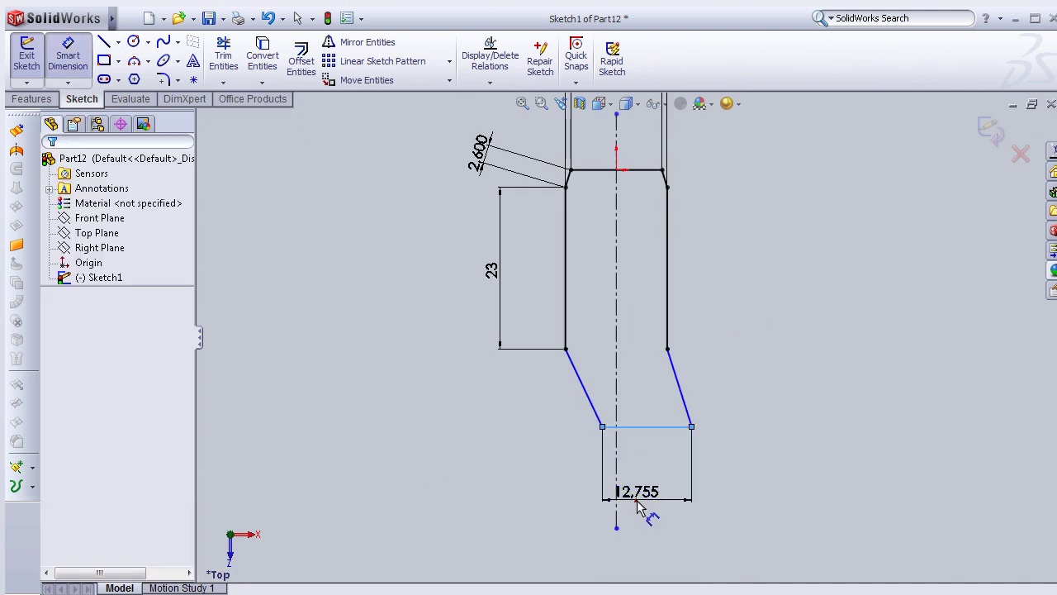
Set the short bottom edge's width dimension to 7 mm
left_click(637, 507)
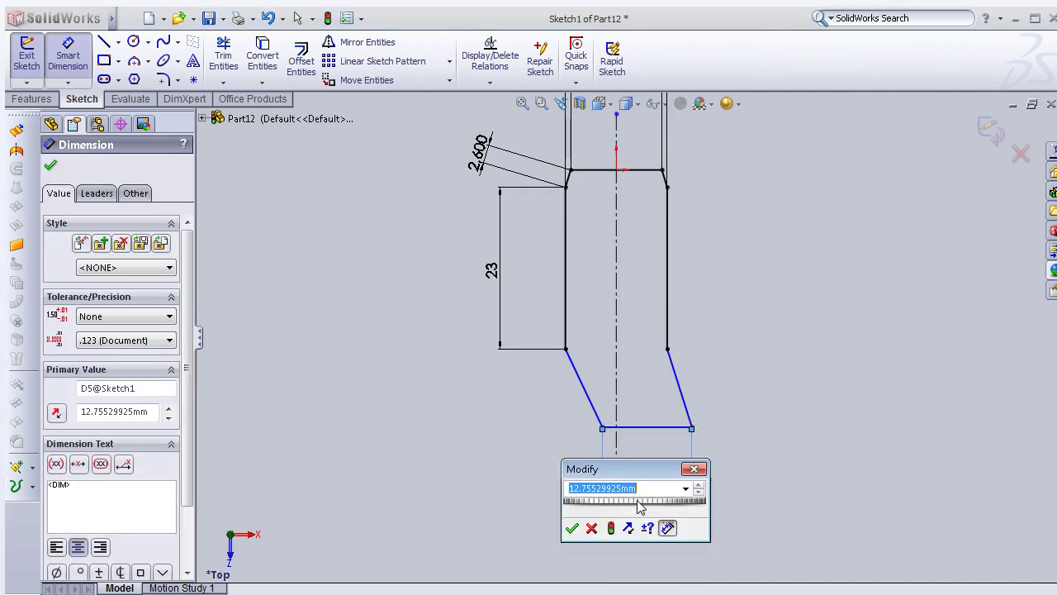
type("7")
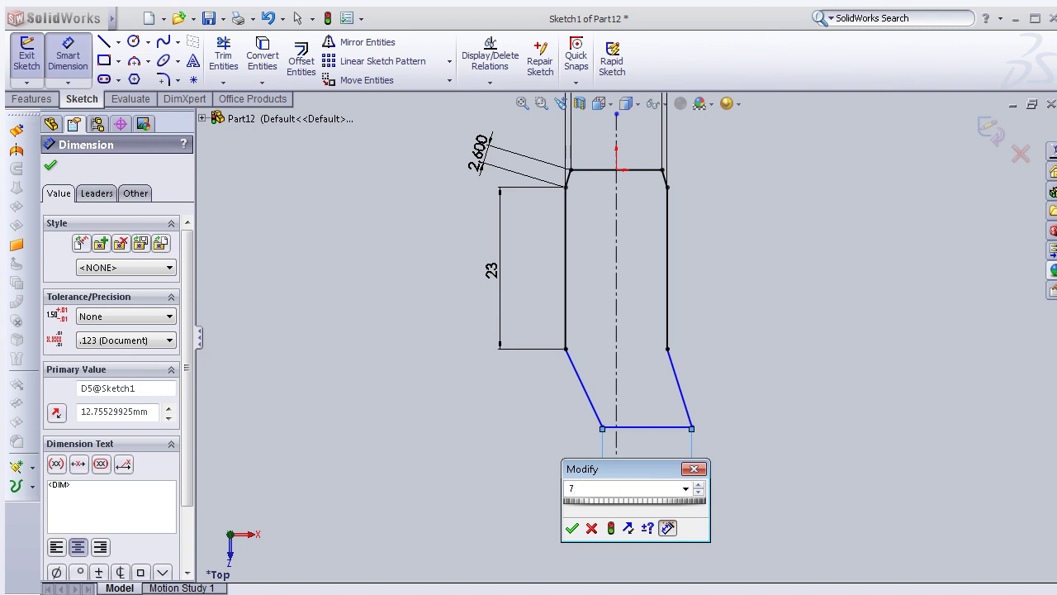
key("Return")
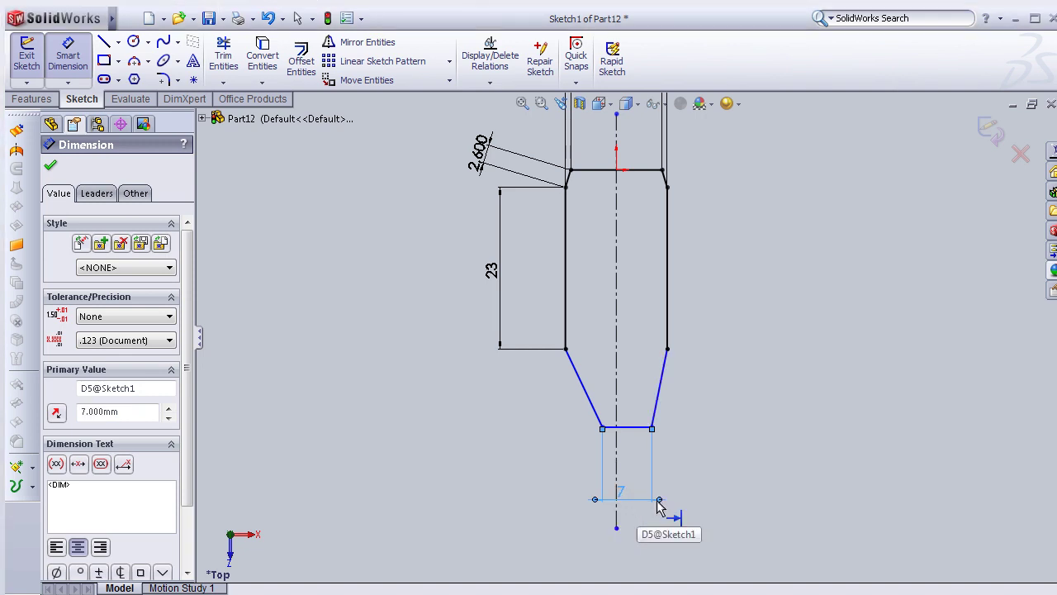
scroll(636, 466, "down", 2)
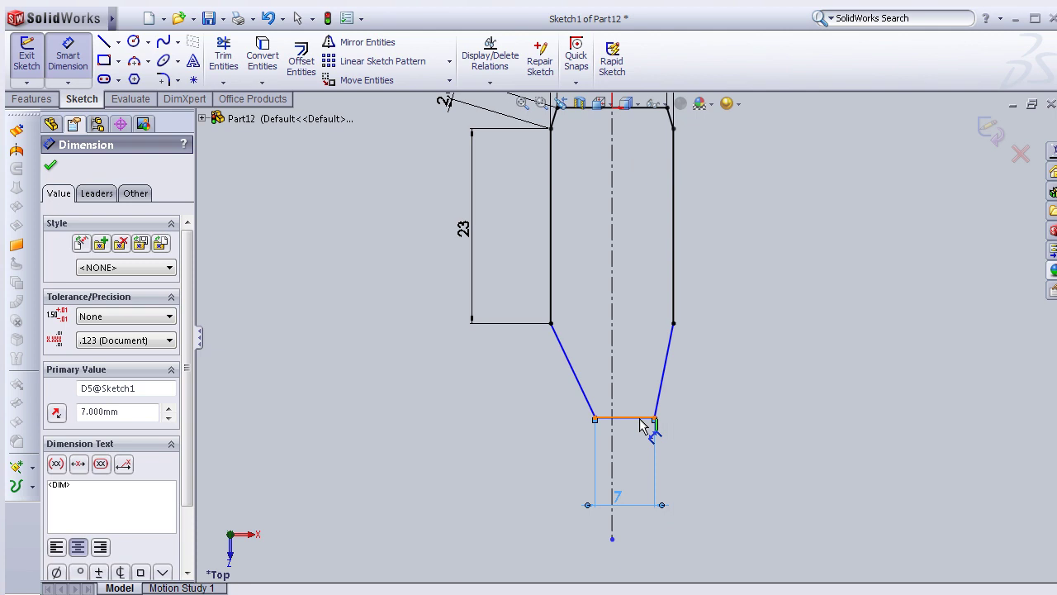
key("Escape")
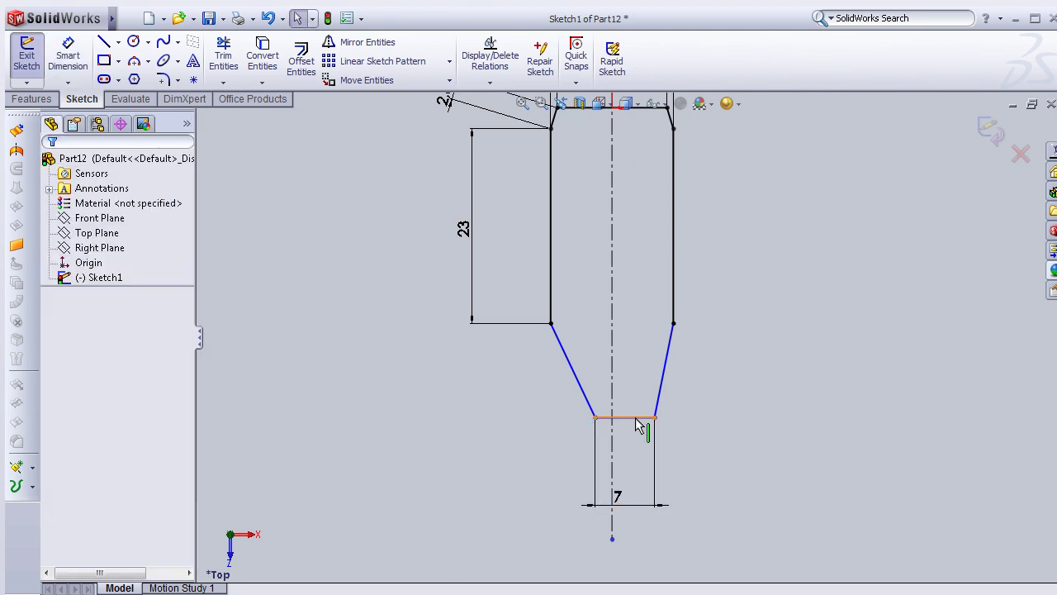
Select the bottom edge together with the centreline, then clear the selection
left_click(613, 435)
left_click(612, 436)
left_click(612, 438, "ctrl")
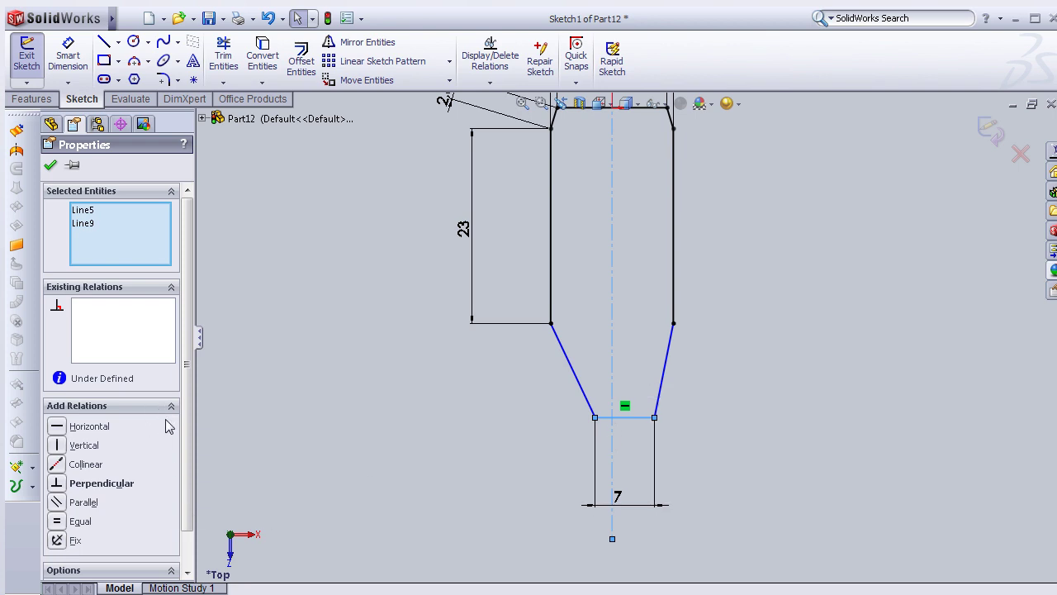
left_click(467, 473)
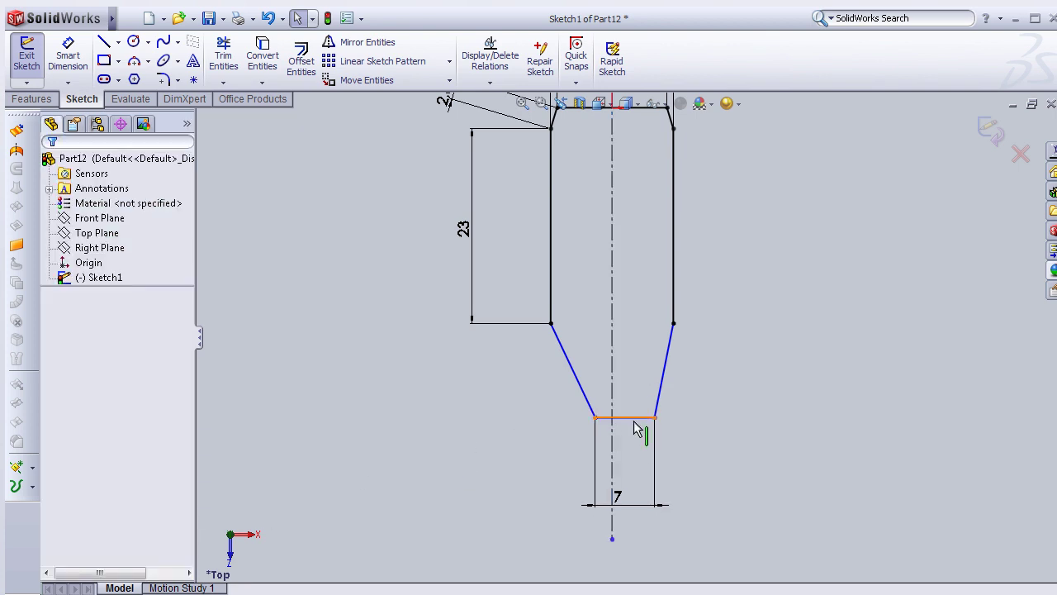
scroll(634, 463, "down", 2)
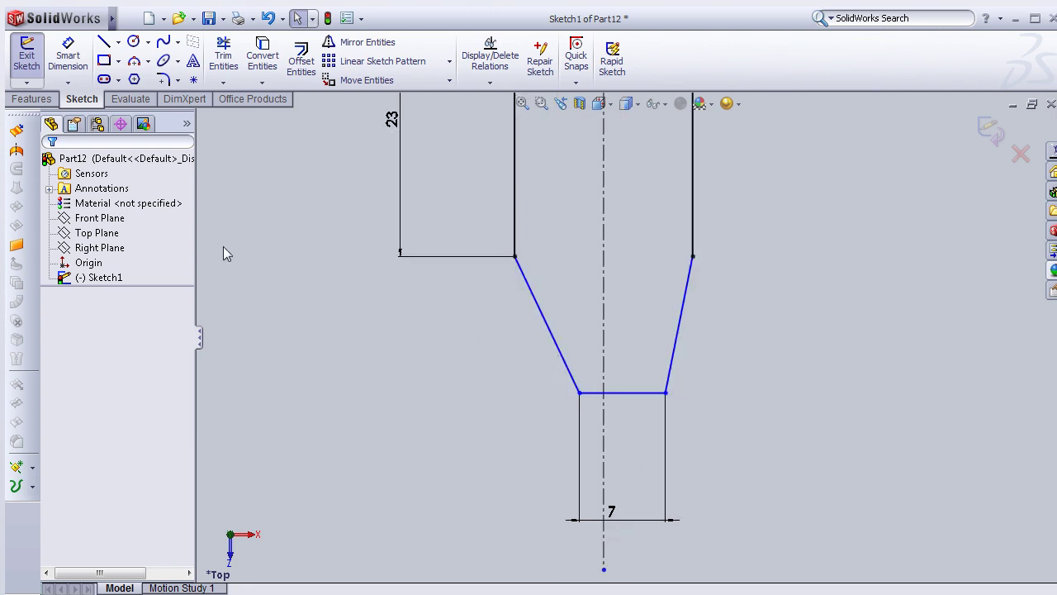
Dimension the left tapered side to 15 mm
left_click(63, 56)
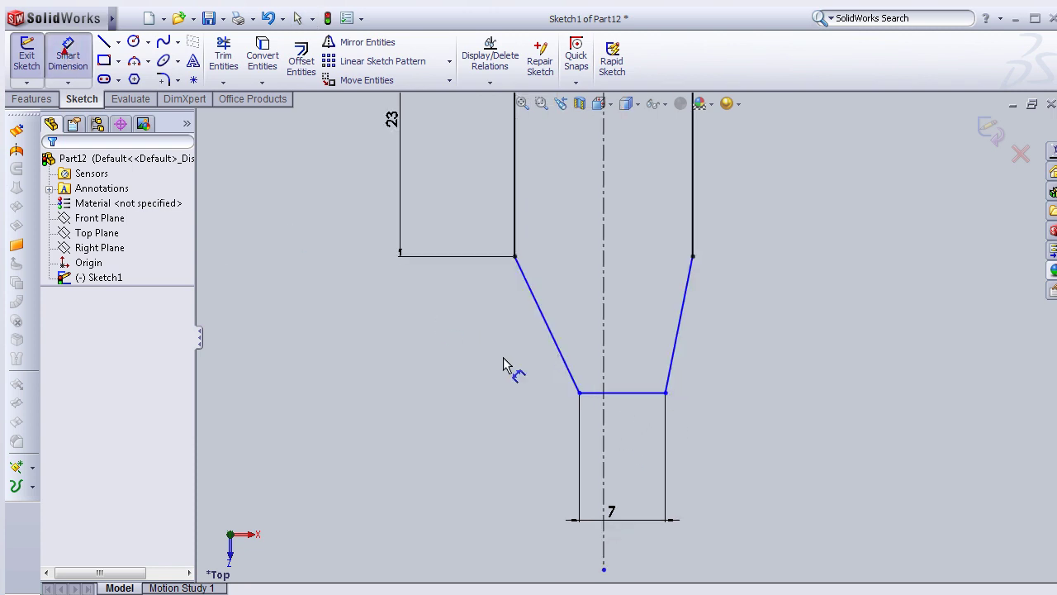
left_click(556, 342)
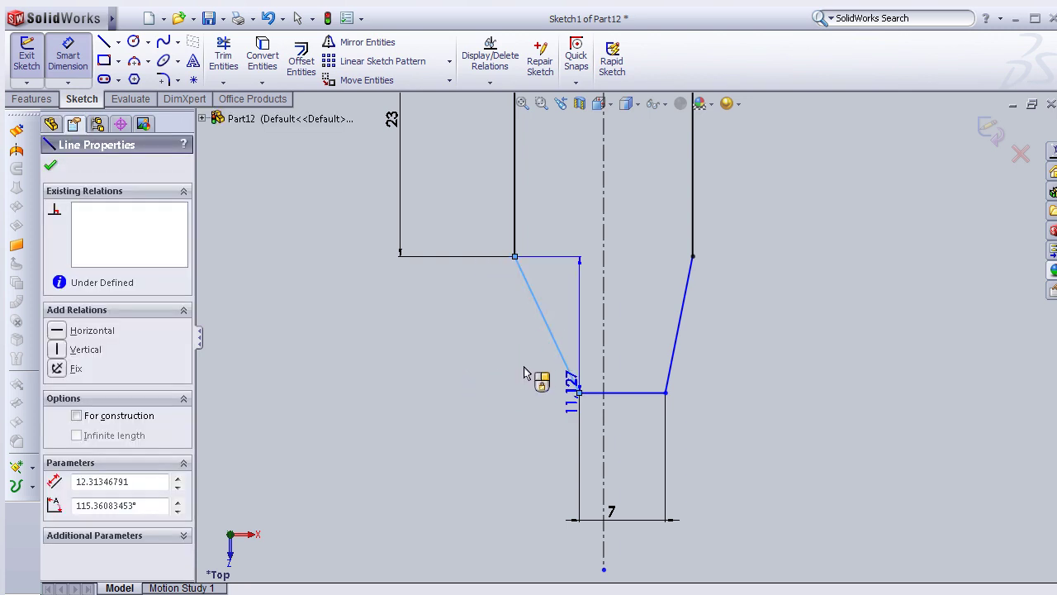
left_click(496, 422)
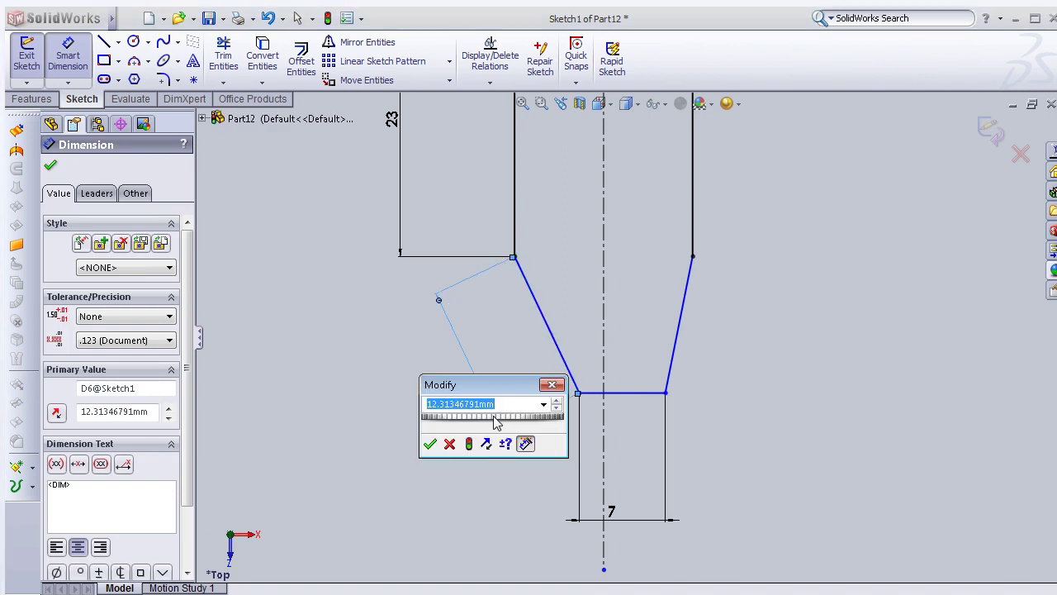
type("15")
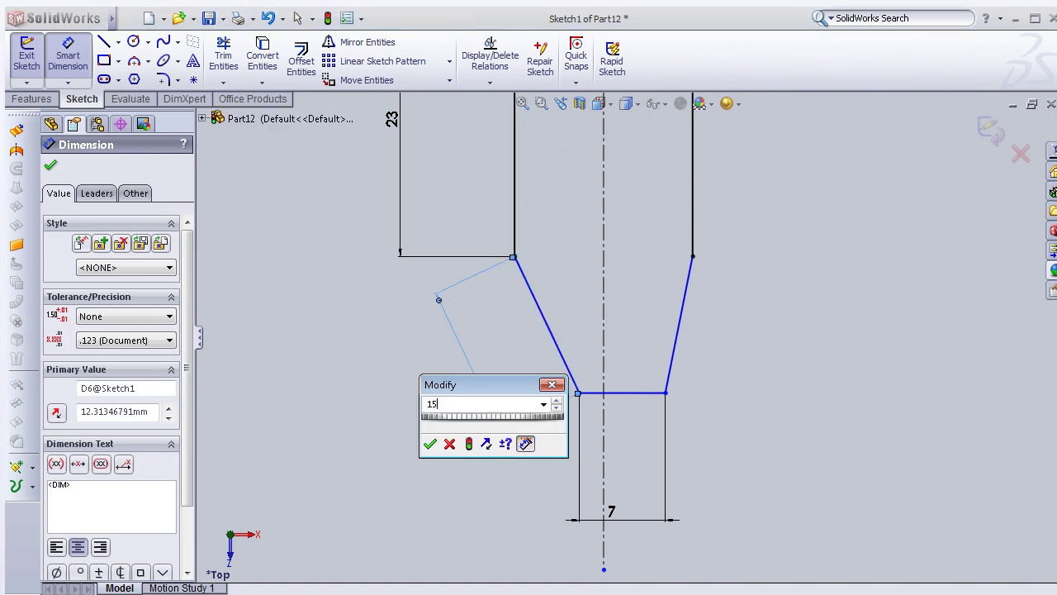
key("Return")
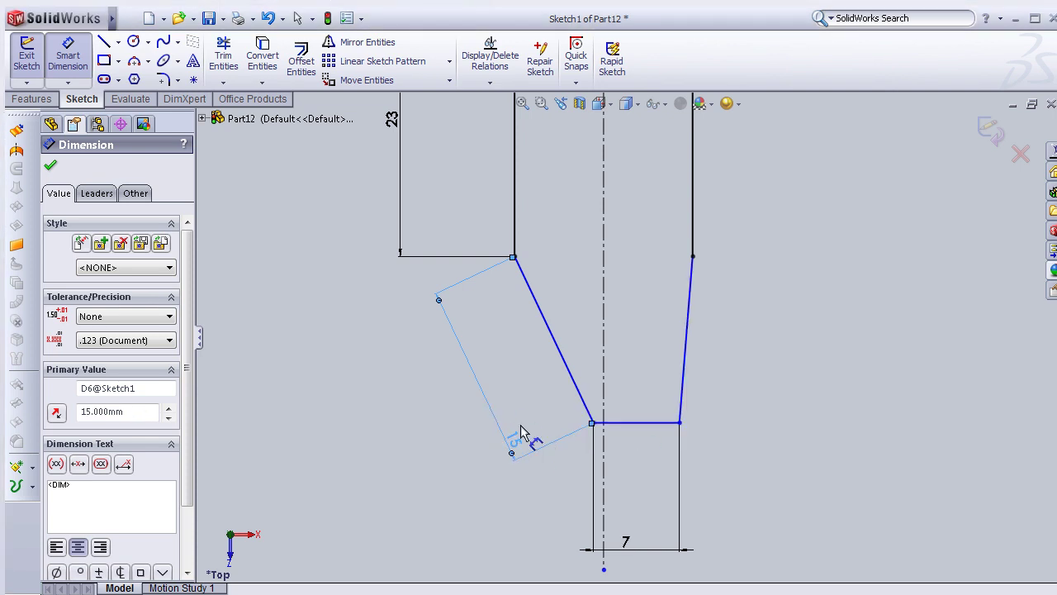
key("Escape")
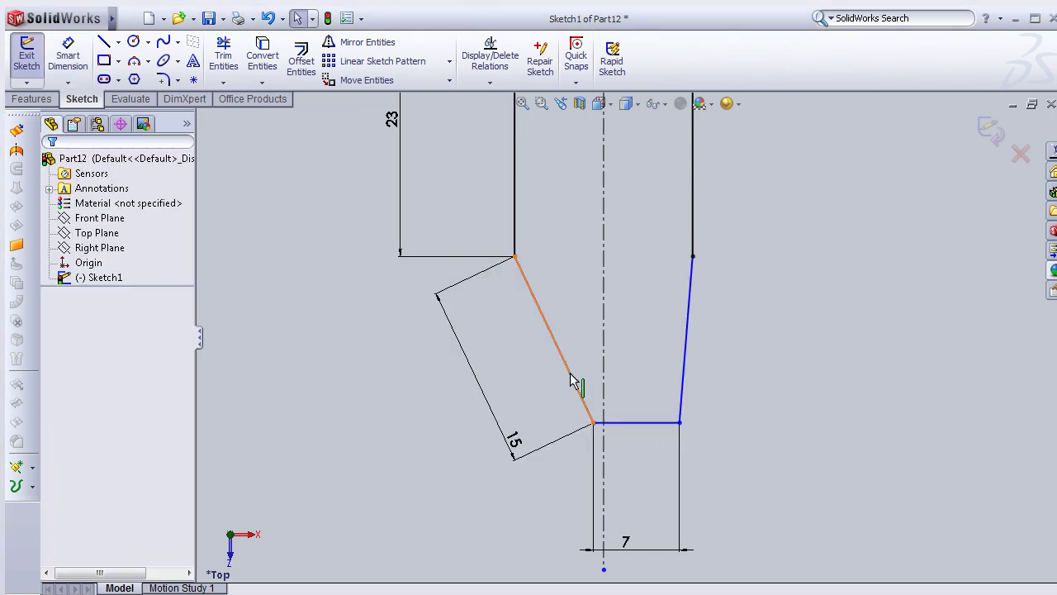
Make both tapered sides equal so Sketch1 is fully defined
left_click(573, 384)
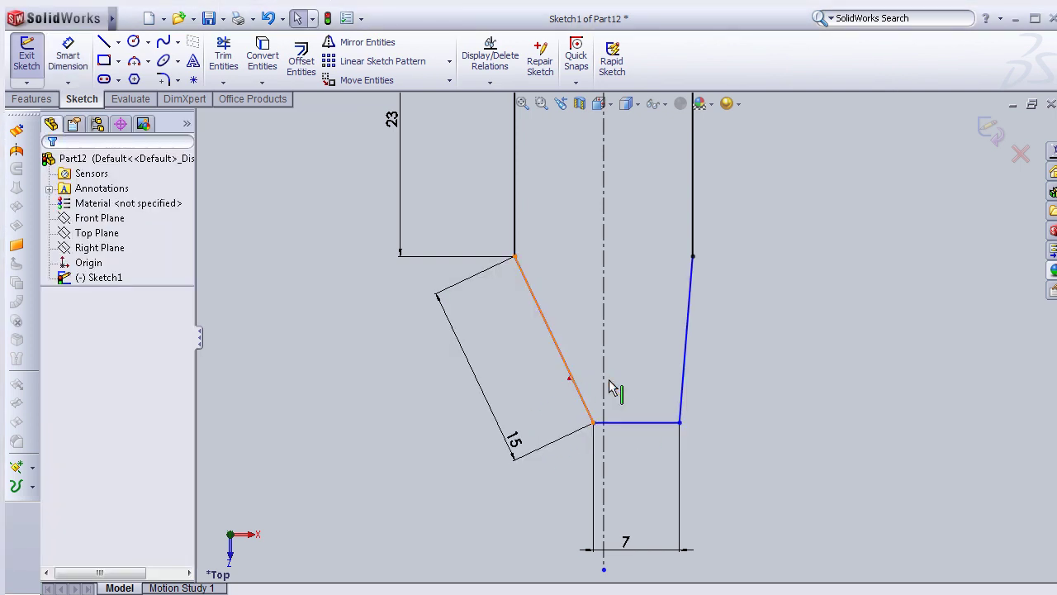
left_click(682, 384, "ctrl")
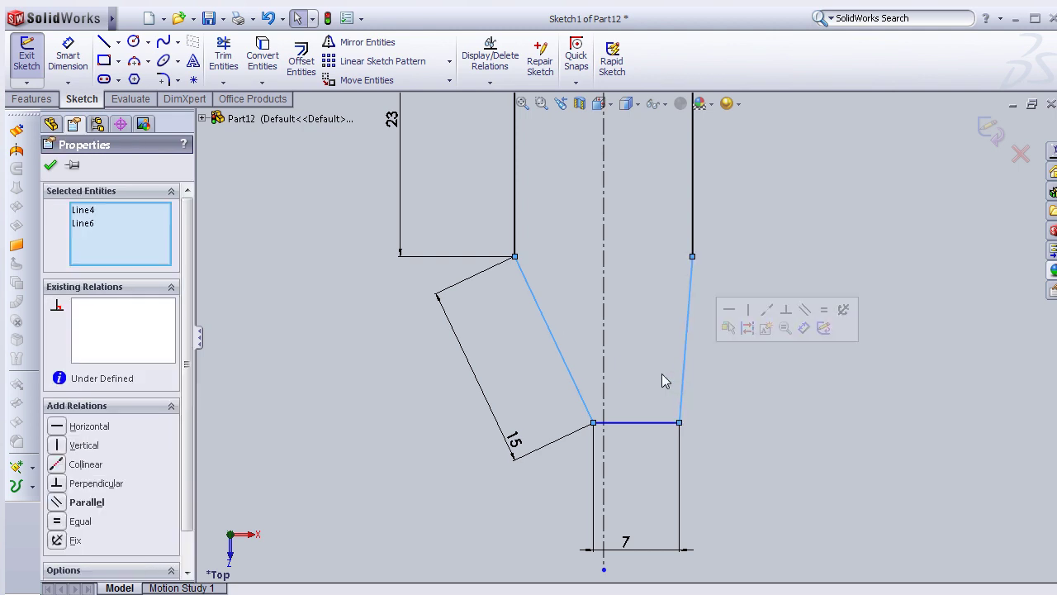
left_click(81, 521)
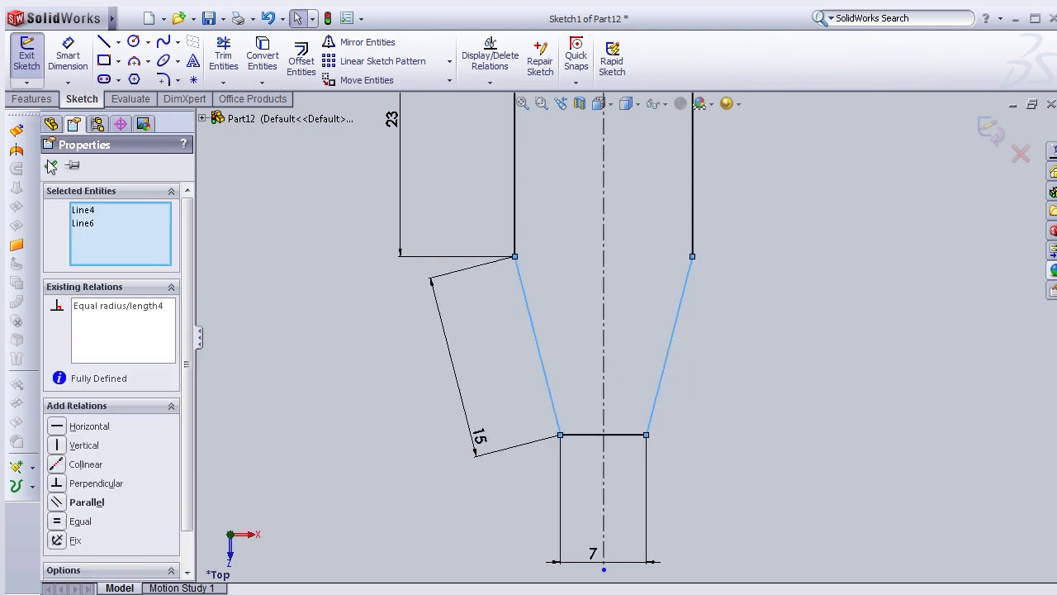
key("Escape")
key("f")
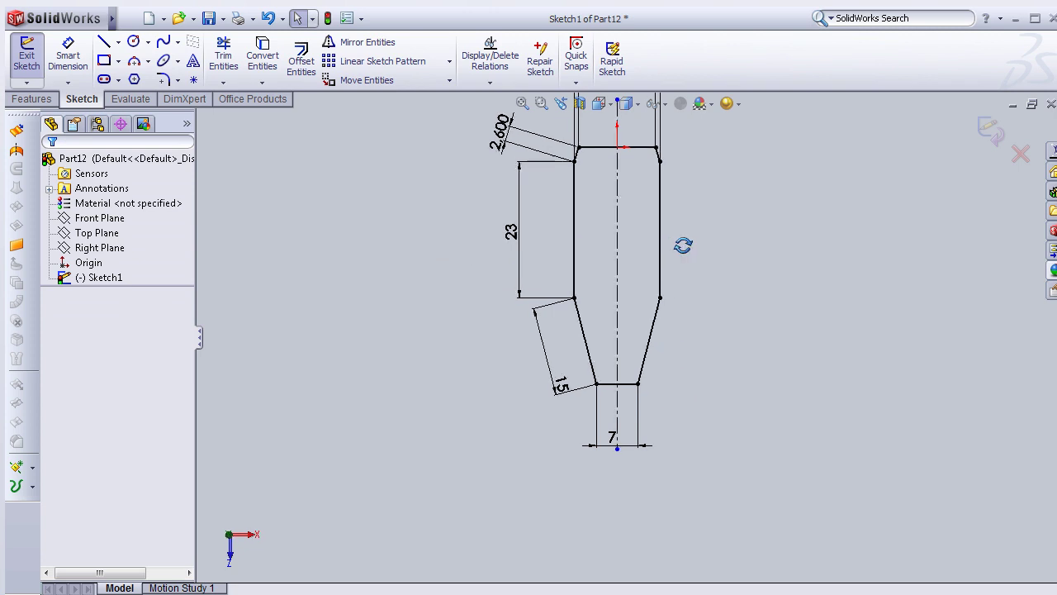
mouse_move(682, 246)
middle_mouse_down()
mouse_move(595, 388)
mouse_move(633, 394)
middle_mouse_up()
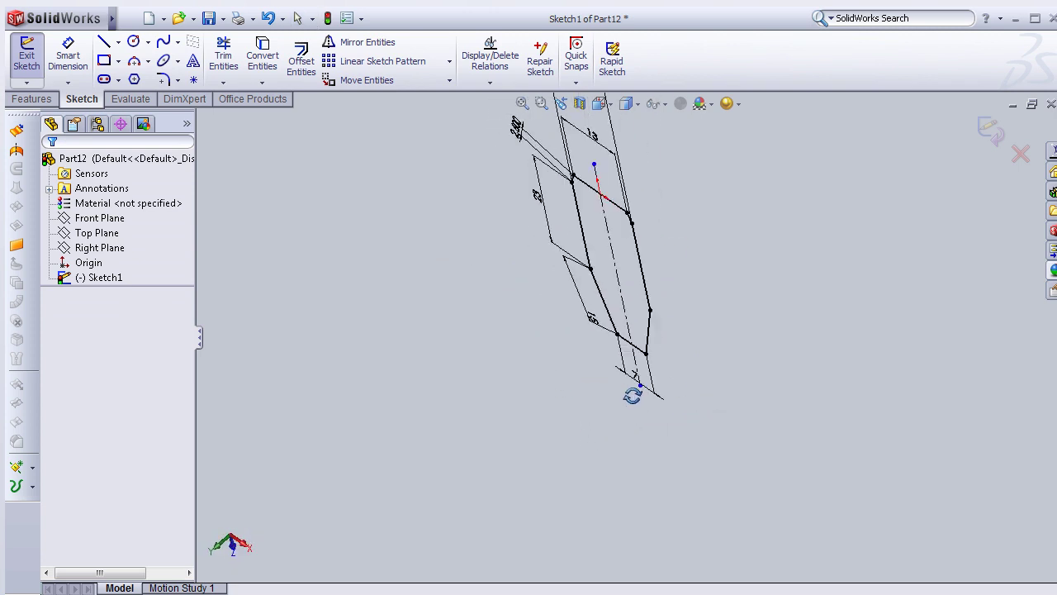
Extrude Sketch1 to a depth of 5 mm, creating Boss-Extrude1
left_click(31, 100)
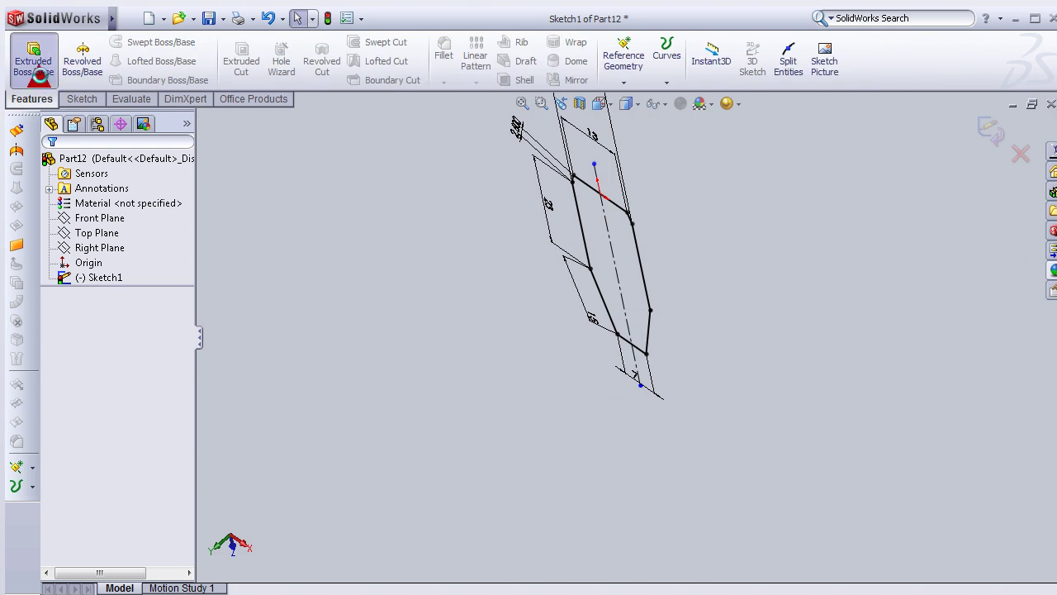
left_click(38, 73)
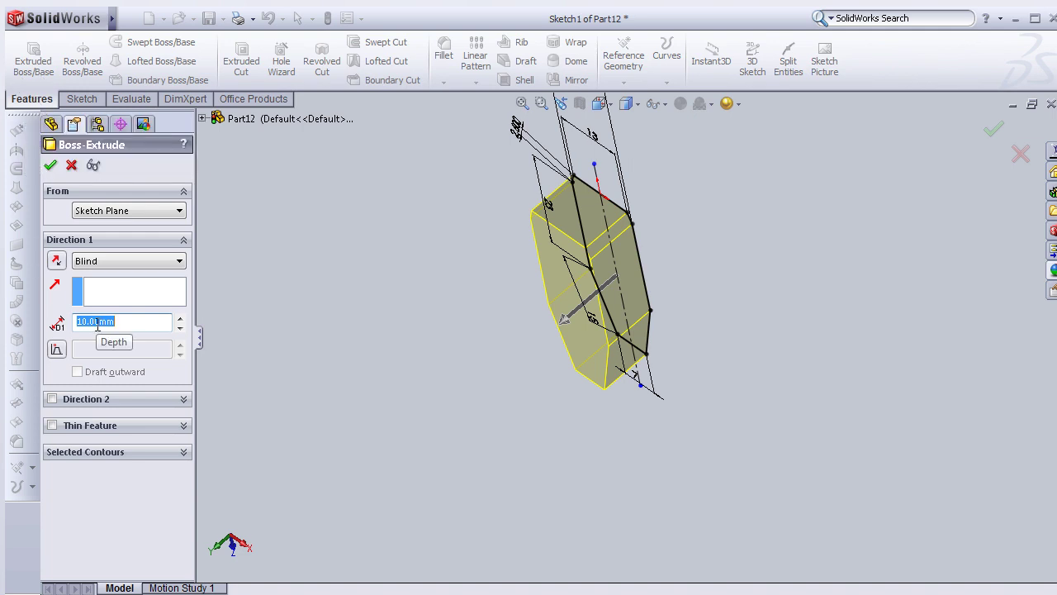
type("5")
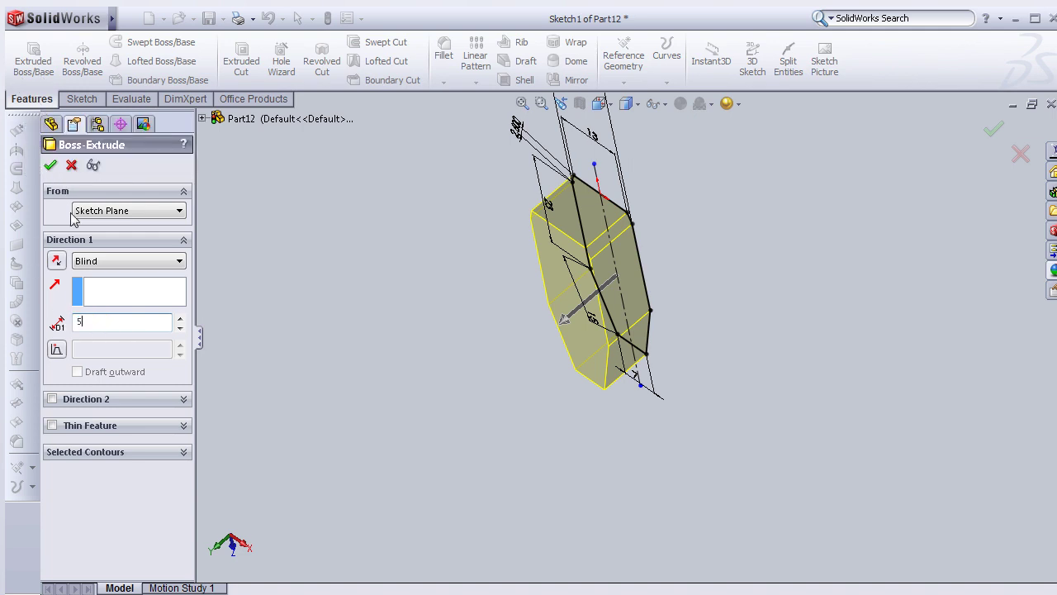
key("Return")
left_click(112, 322)
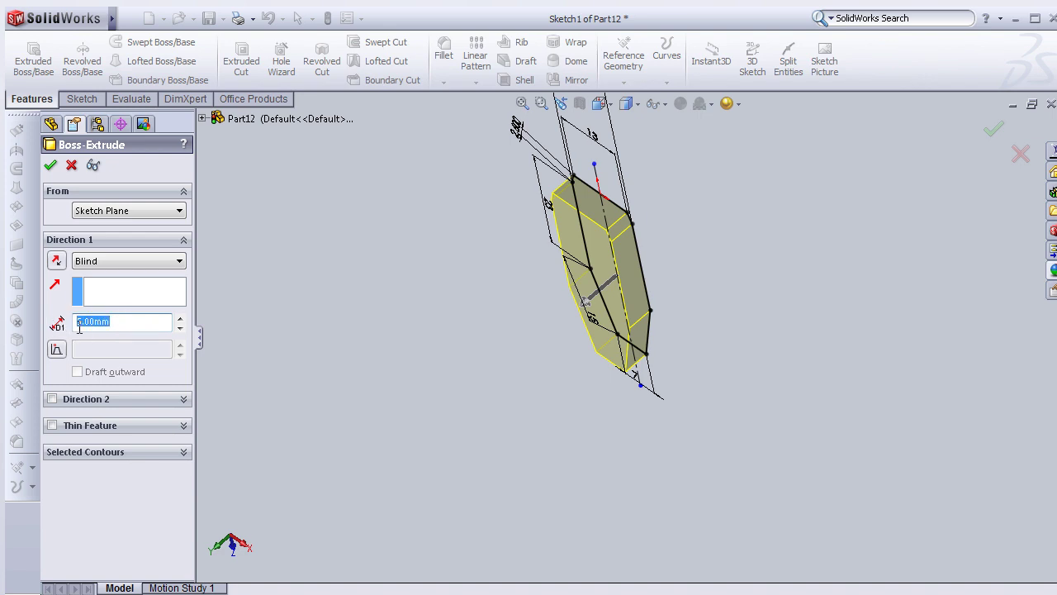
left_click(50, 165)
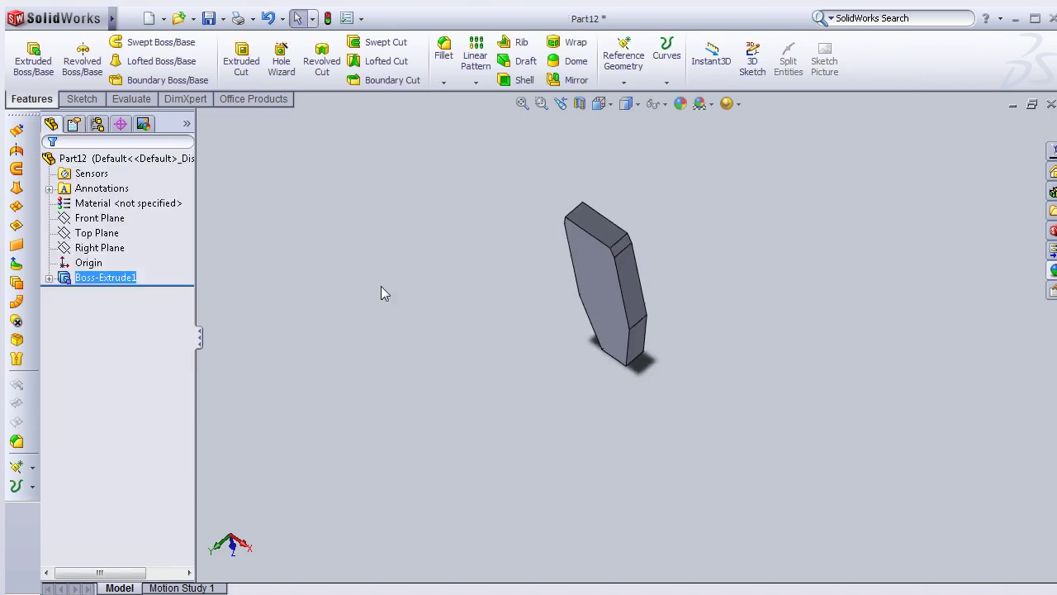
Shell Boss-Extrude1 with 0.5 mm walls, removing the narrow end face
mouse_move(462, 266)
middle_mouse_down()
mouse_move(509, 184)
mouse_move(514, 259)
middle_mouse_up()
mouse_move(785, 394)
middle_mouse_down()
mouse_move(642, 390)
mouse_move(587, 436)
middle_mouse_up()
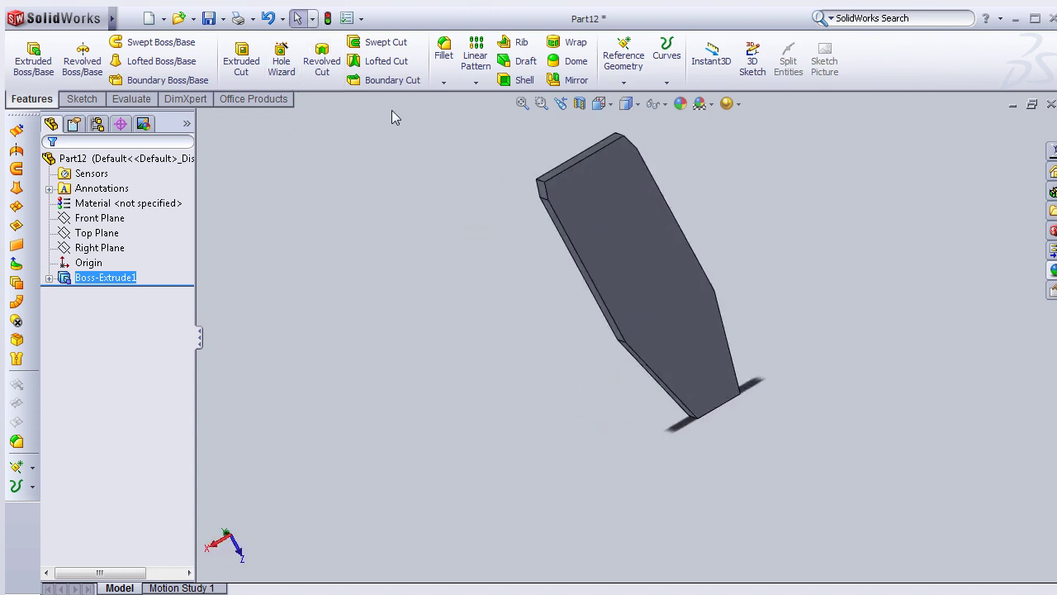
left_click(444, 48)
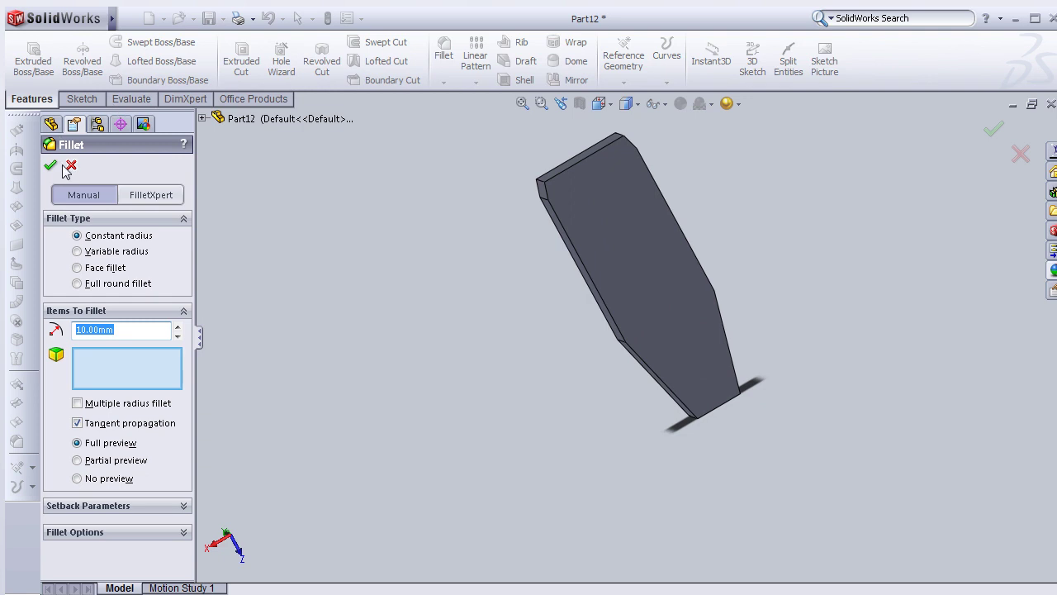
left_click(69, 167)
middle_click_drag(502, 351, 516, 422)
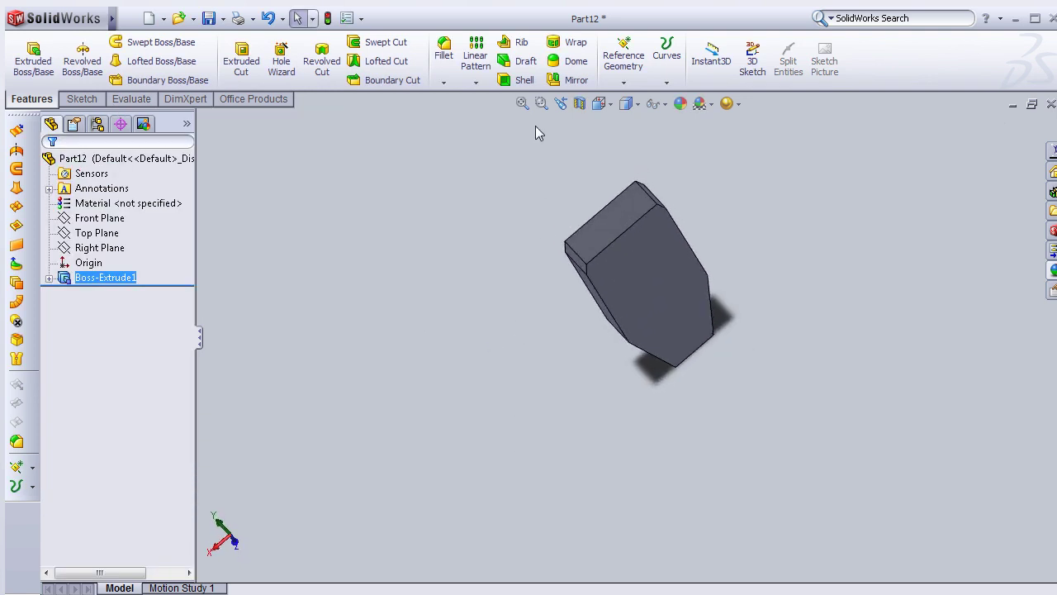
left_click(523, 80)
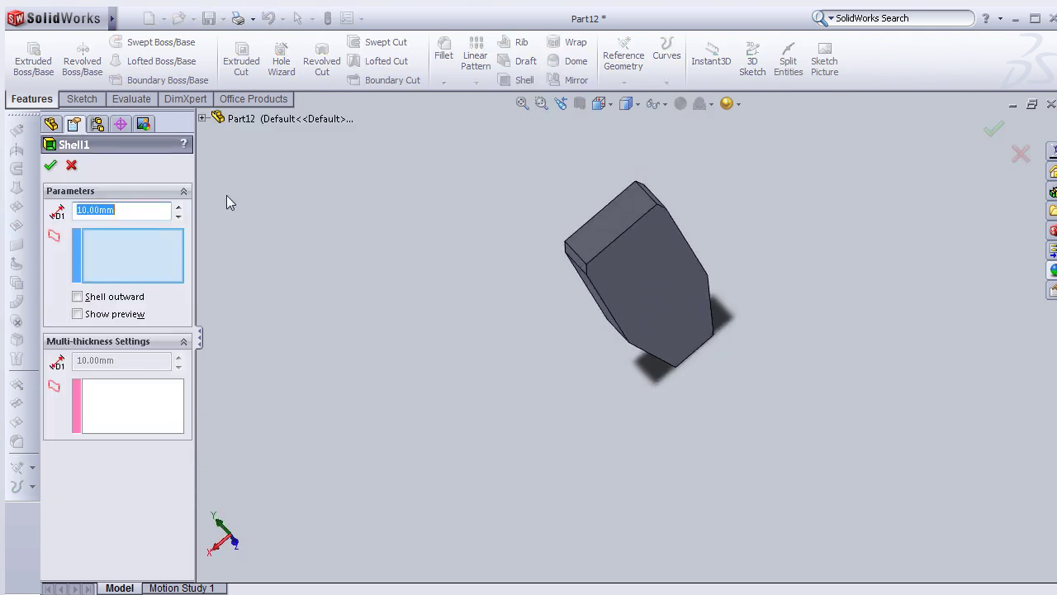
type("0")
left_click(158, 232)
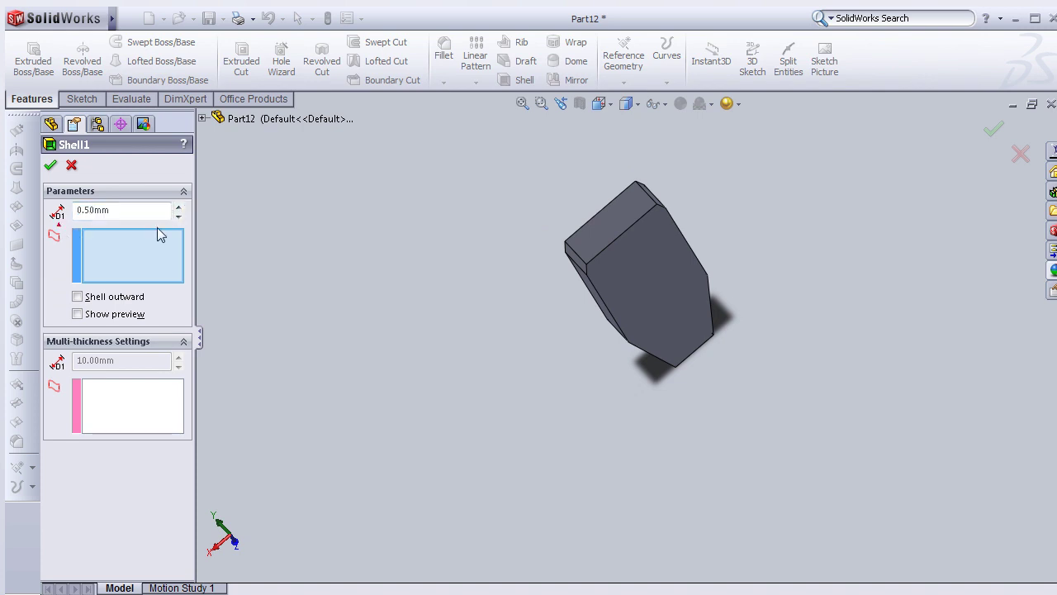
left_click(627, 233)
left_click(49, 166)
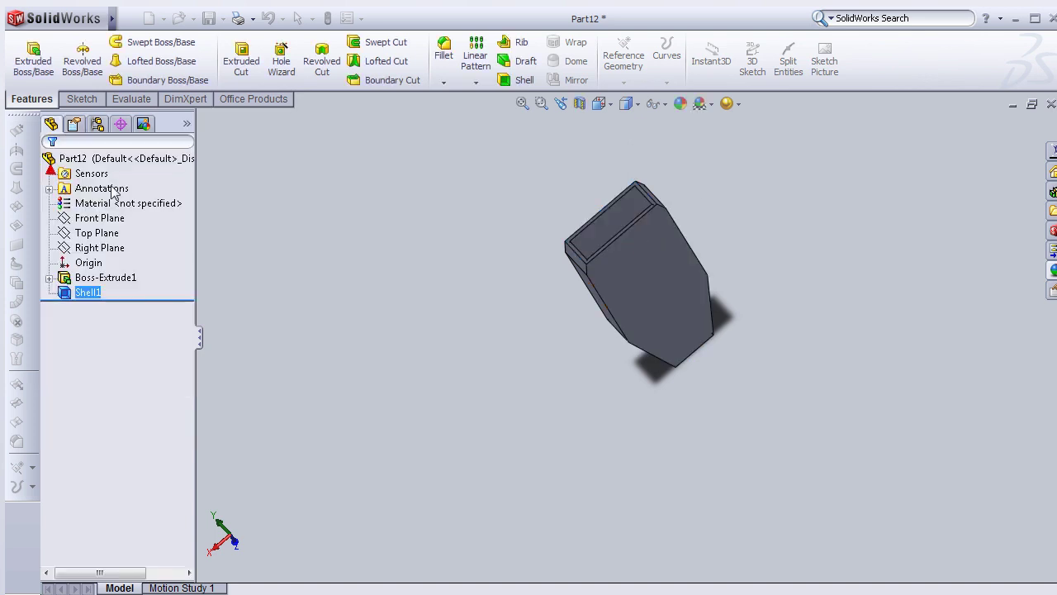
mouse_move(385, 235)
middle_mouse_down()
mouse_move(410, 334)
mouse_move(413, 314)
mouse_move(255, 297)
mouse_move(206, 317)
mouse_move(421, 279)
middle_mouse_up()
mouse_move(754, 190)
middle_mouse_down()
mouse_move(724, 224)
mouse_move(602, 455)
mouse_move(594, 356)
mouse_move(550, 378)
mouse_move(550, 406)
mouse_move(573, 415)
middle_mouse_up()
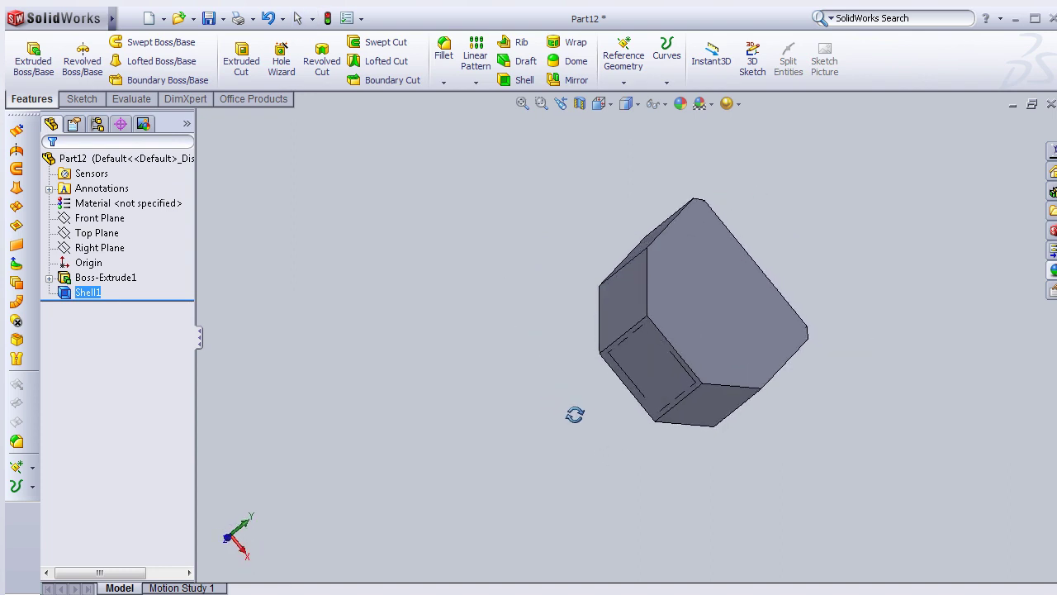
Start Sketch2 on the end face, view it normal, and draw a circle above the origin
left_click(632, 386)
left_click(713, 319)
key("space")
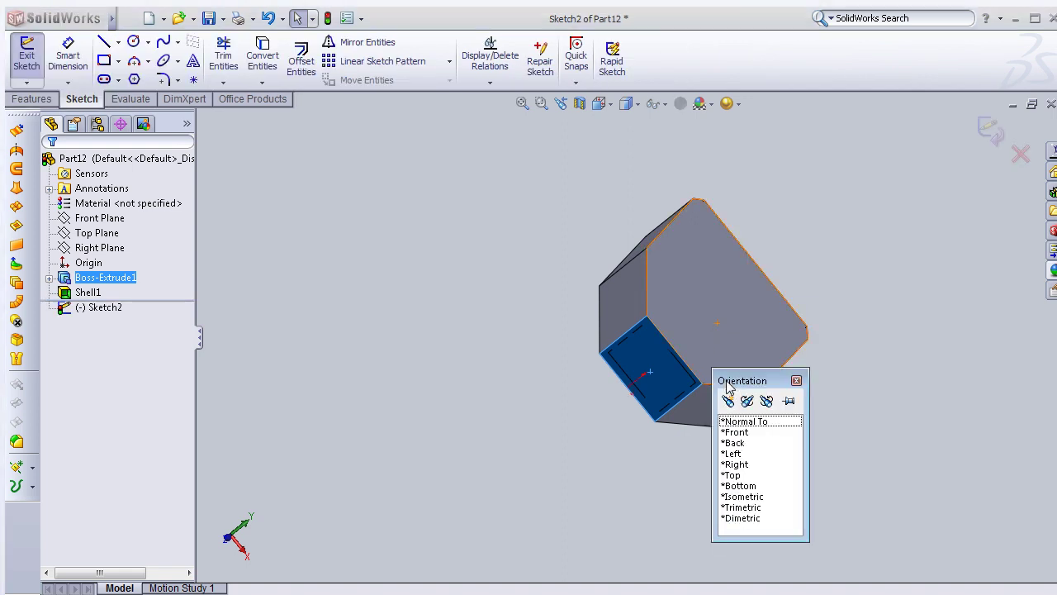
left_click(743, 421)
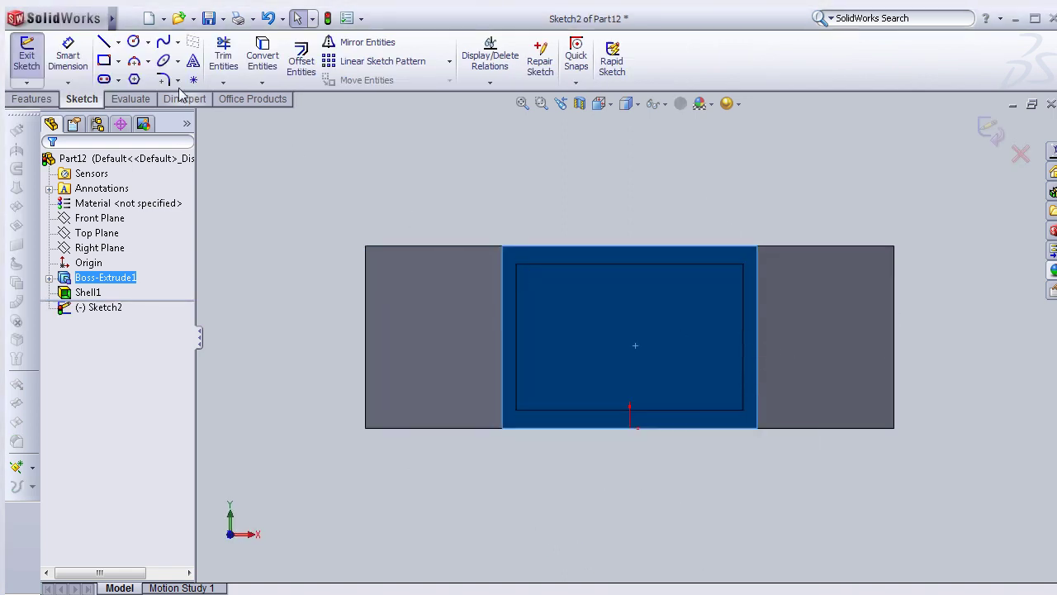
left_click(133, 41)
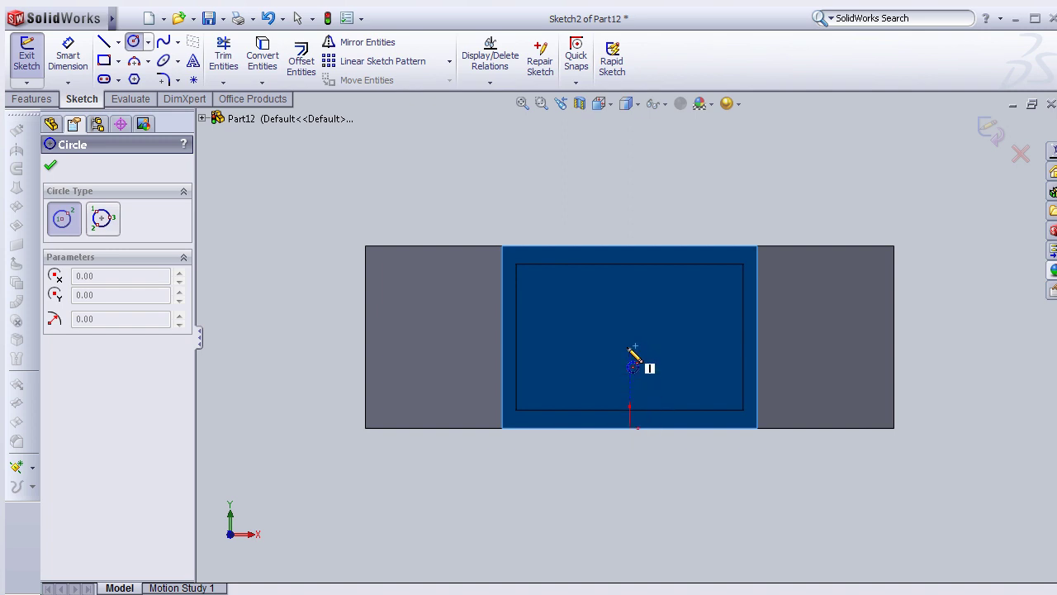
left_click(630, 341)
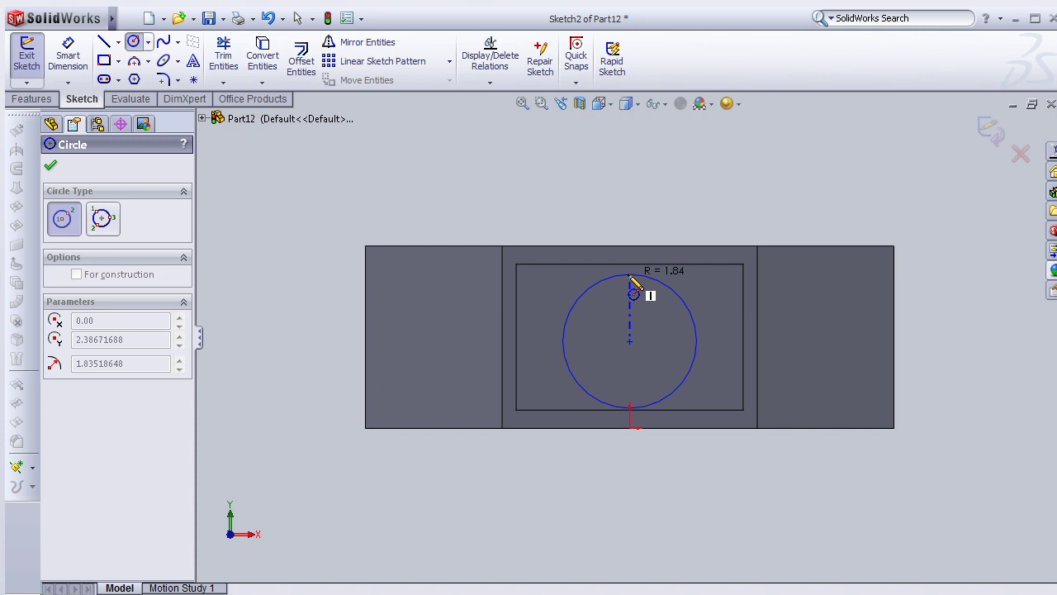
left_click(630, 276)
key("Escape")
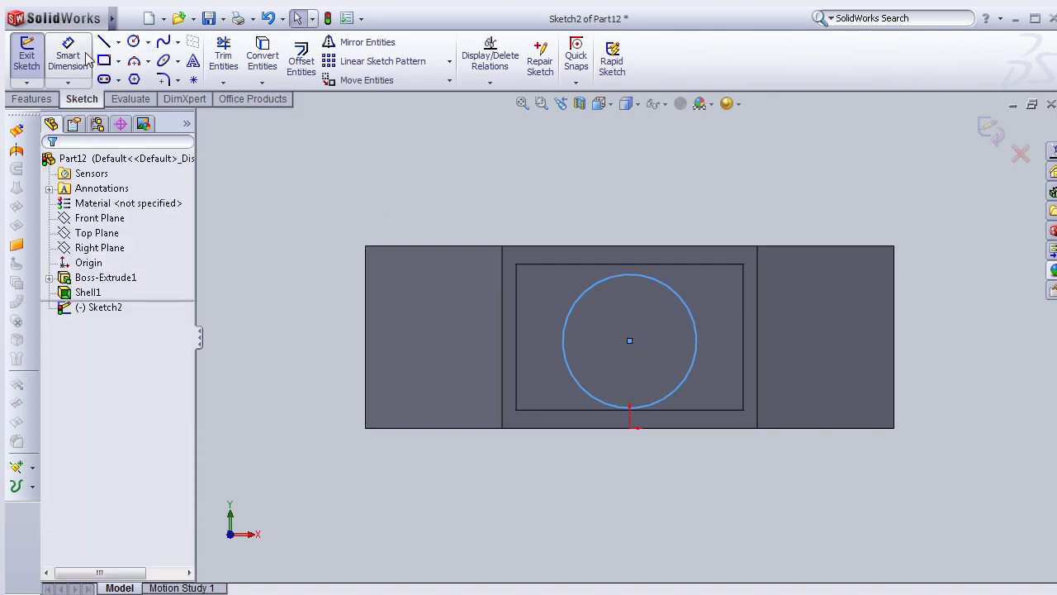
Dimension the circle's diameter to 3.5 mm
left_click(86, 53)
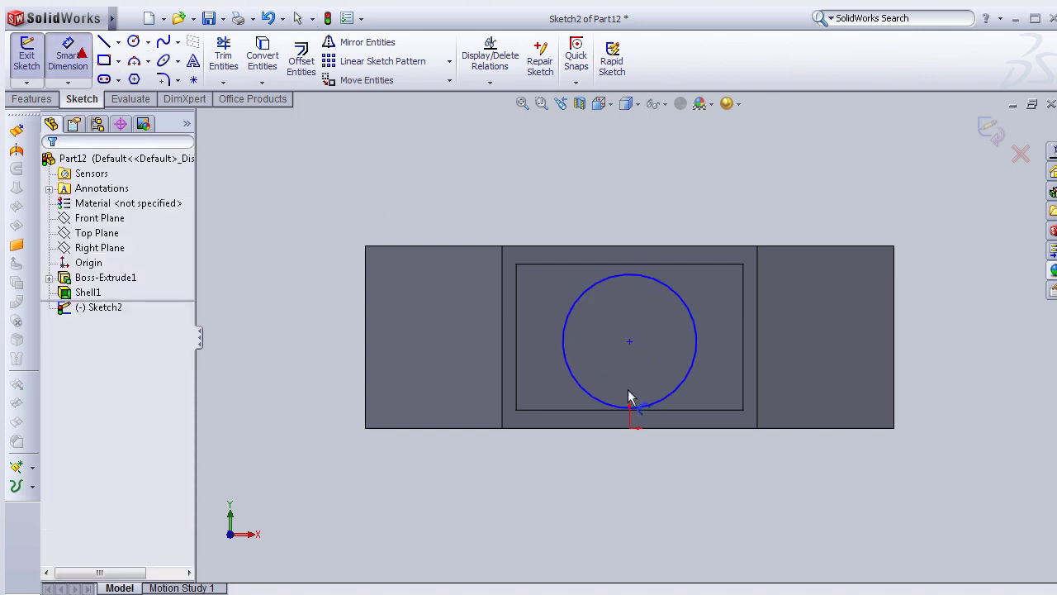
left_click(696, 368)
left_click(652, 197)
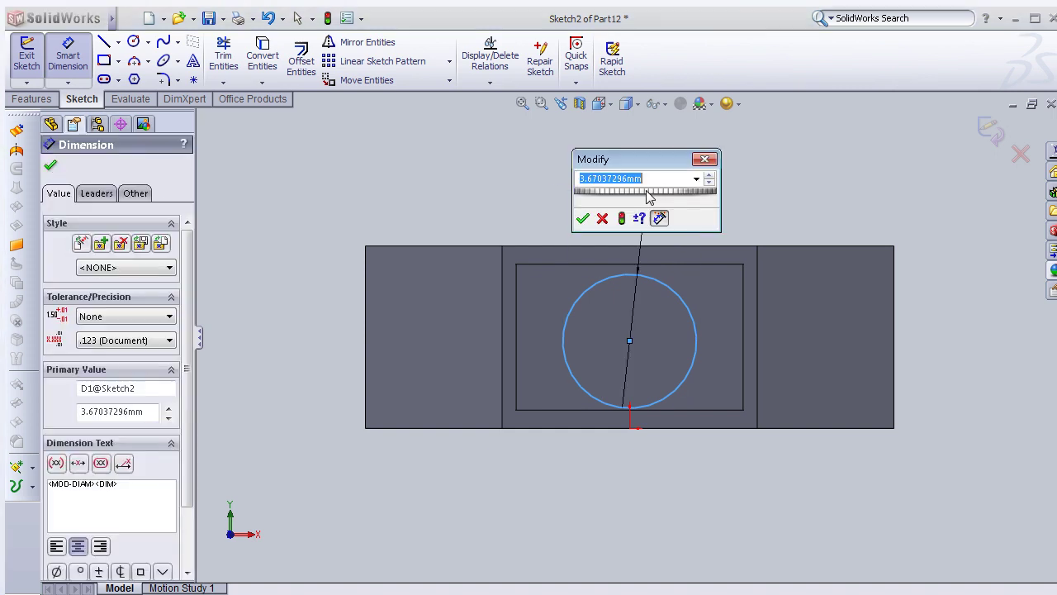
type("3.5")
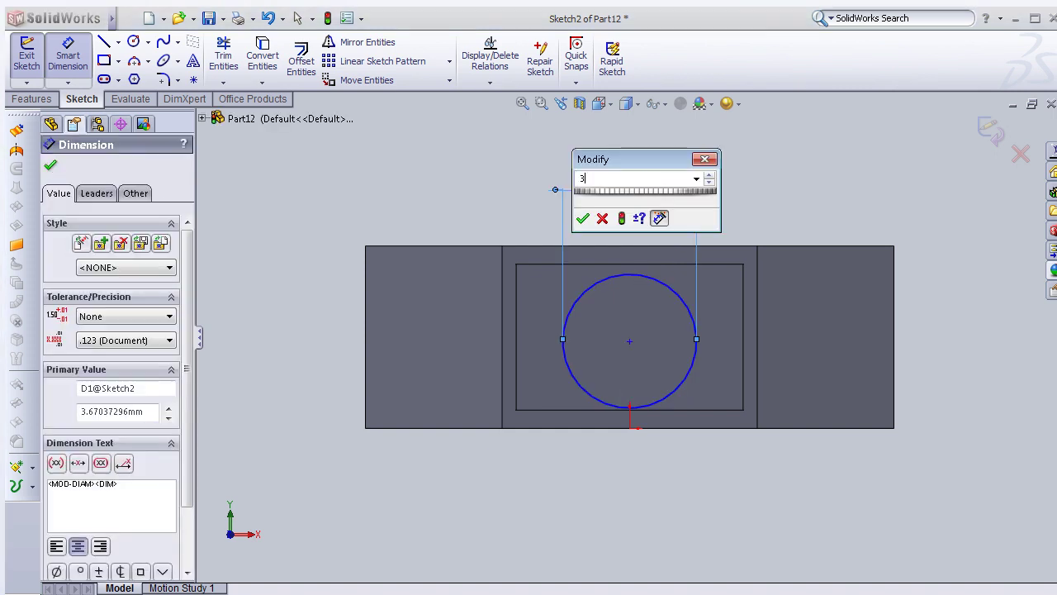
left_click(582, 220)
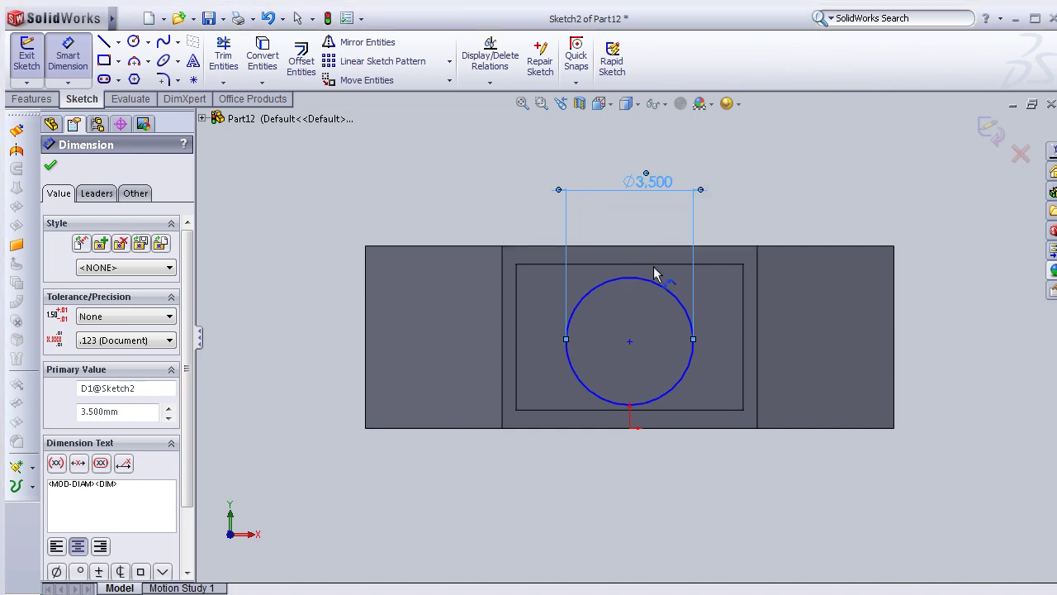
Draw a horizontal centerline spanning the face from edge to edge
left_click(630, 341)
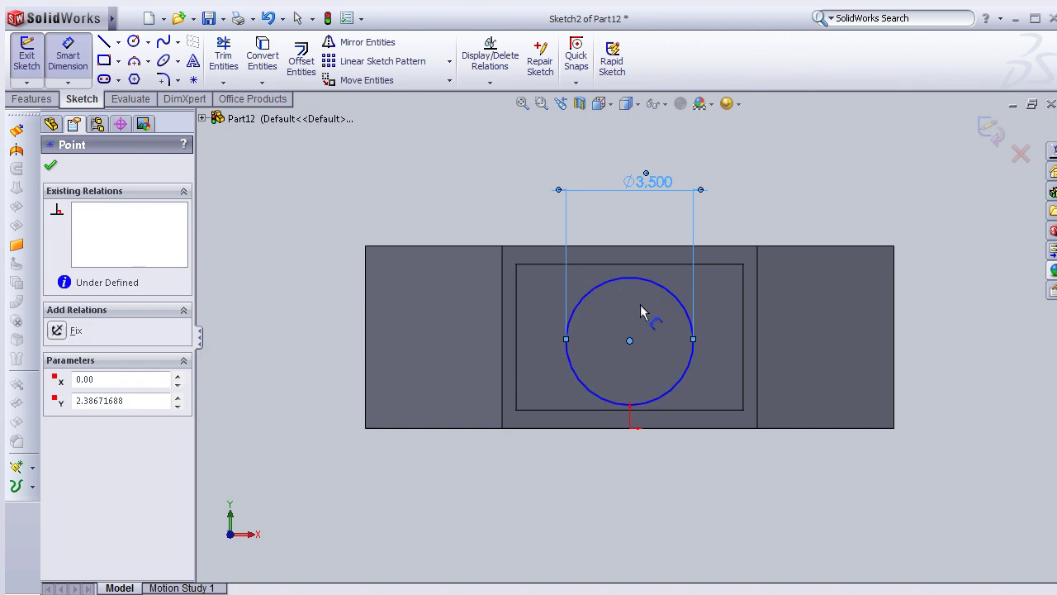
key("Escape")
key("Escape")
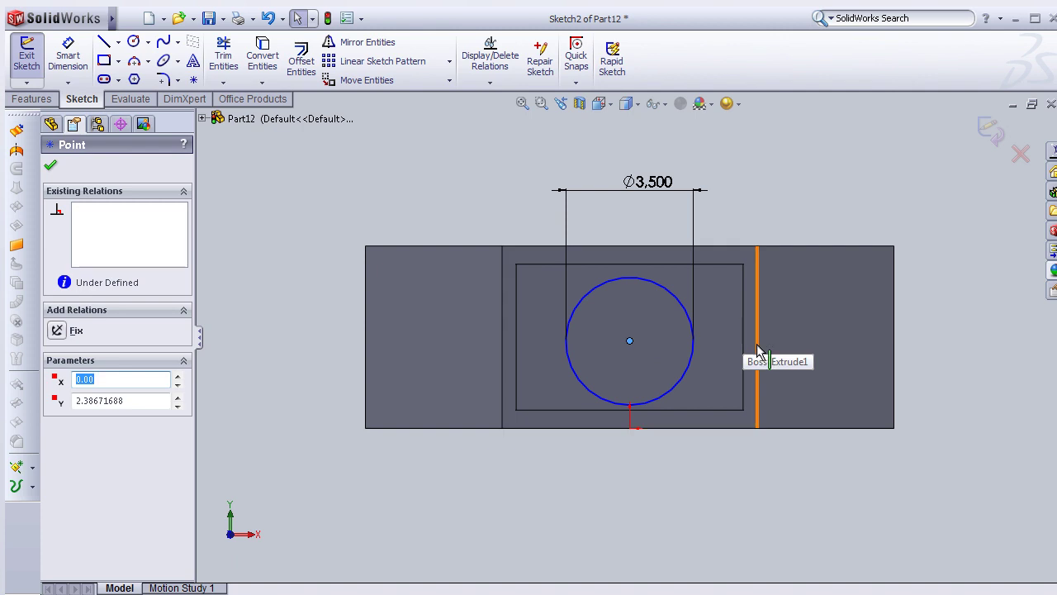
left_click(118, 42)
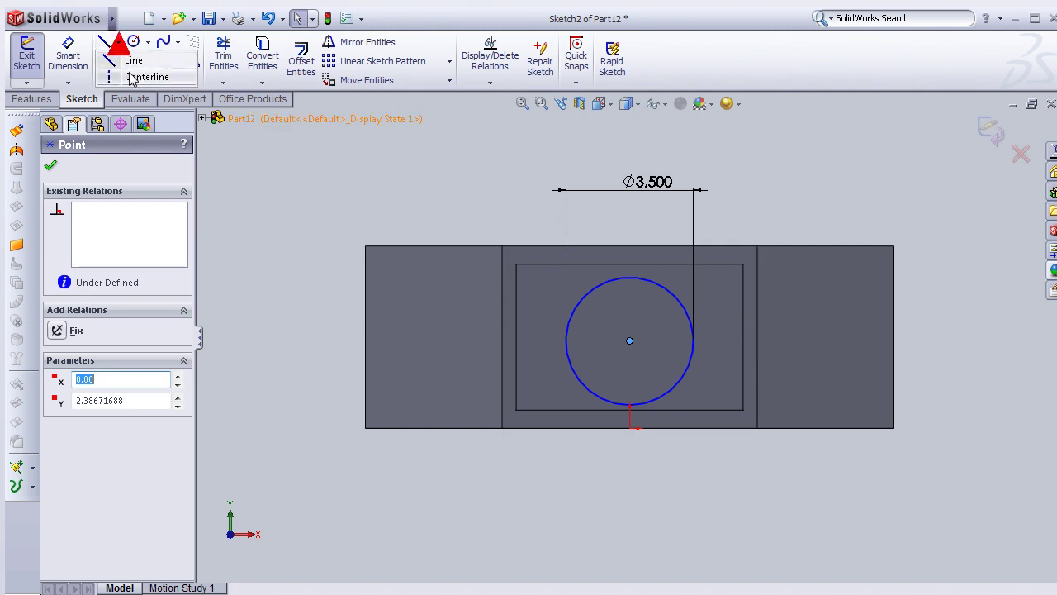
left_click(502, 337)
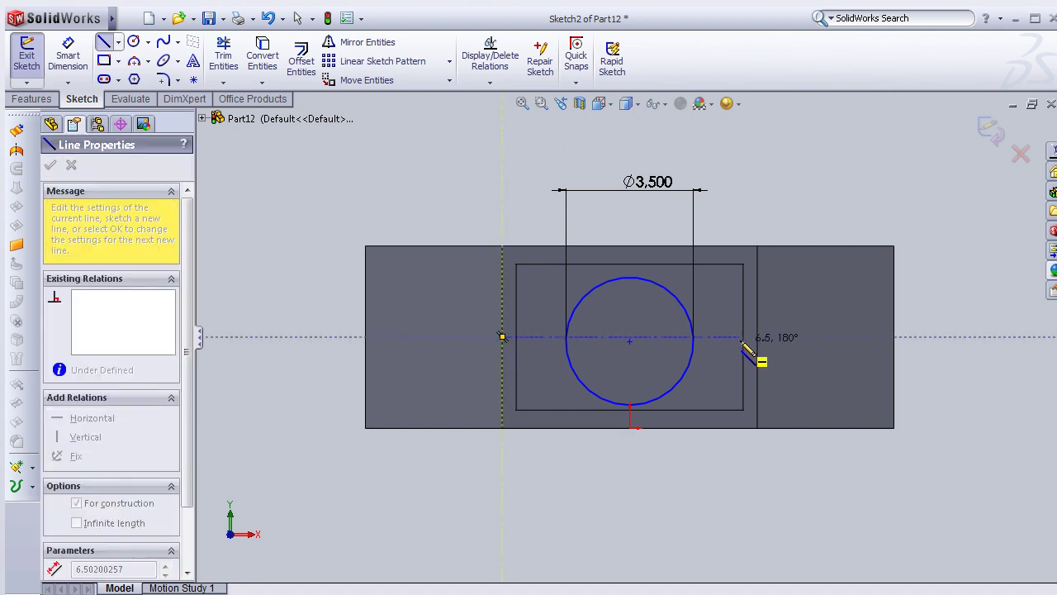
left_click(756, 337)
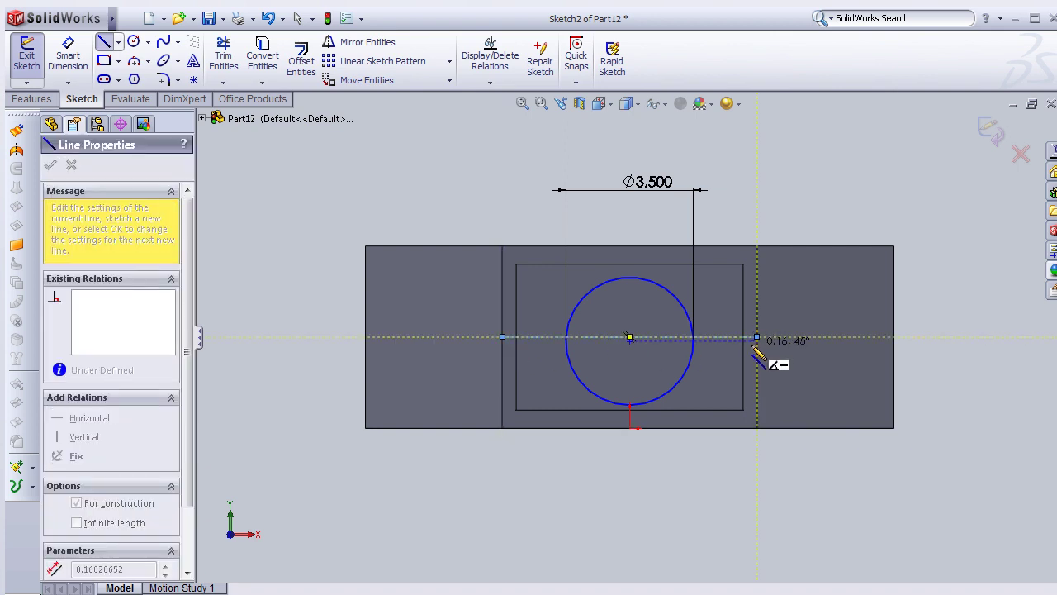
key("Escape")
Make the circle centre the centerline's midpoint, fully defining Sketch2
left_click(645, 340)
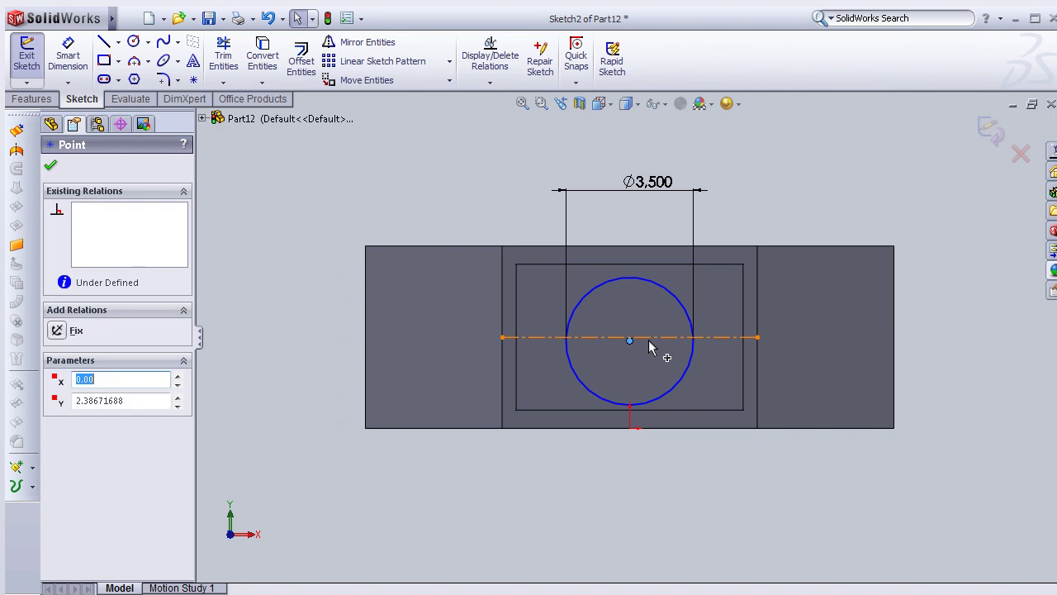
left_click(646, 338)
left_click(629, 341, "ctrl")
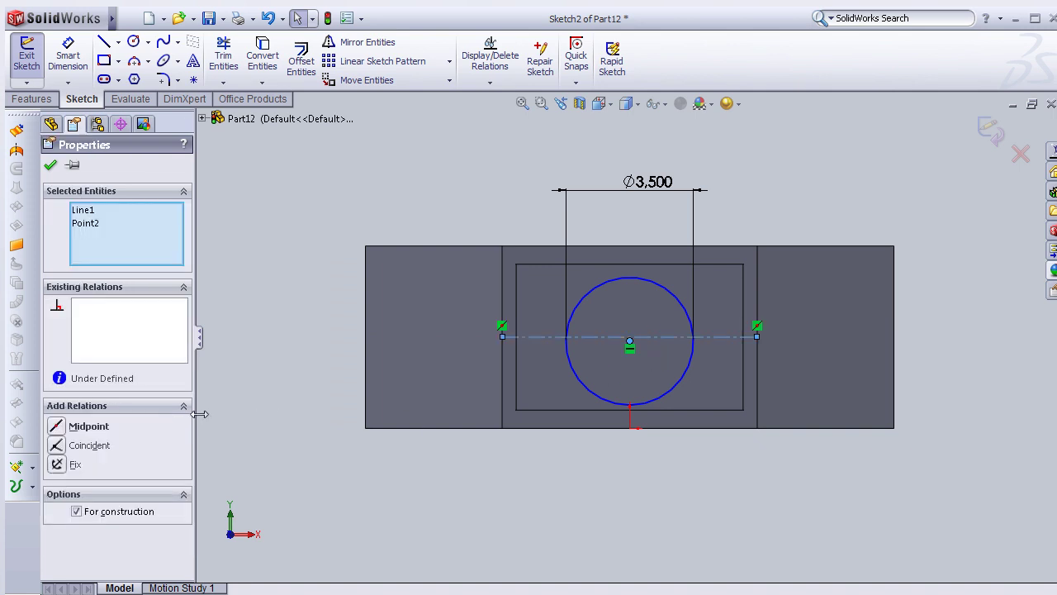
left_click(88, 426)
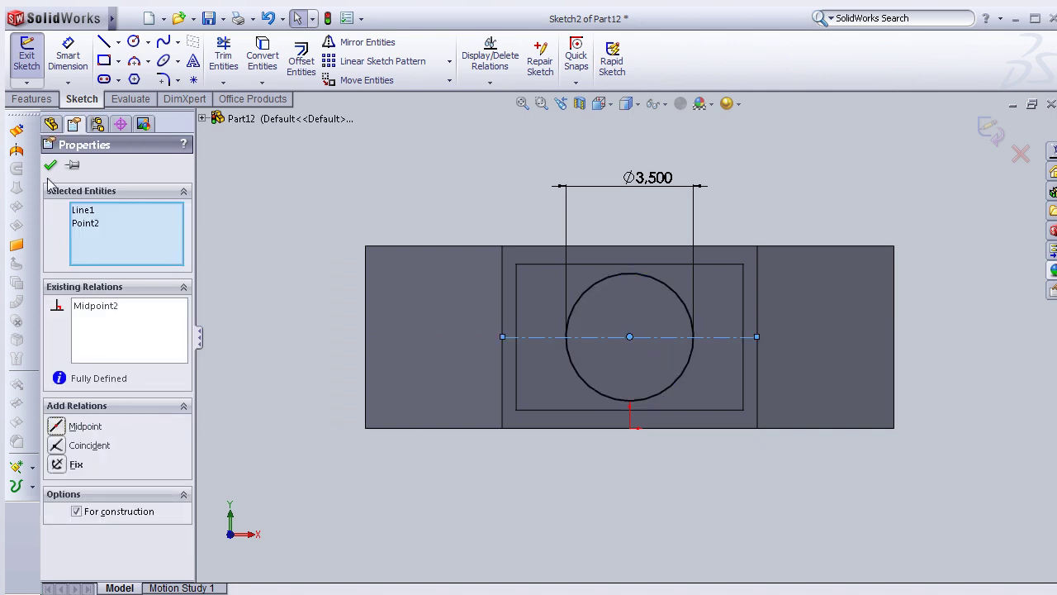
left_click(51, 164)
Cut-extrude the 3.5 mm circle Up To Next, opening a round hole in the wall
left_click(32, 99)
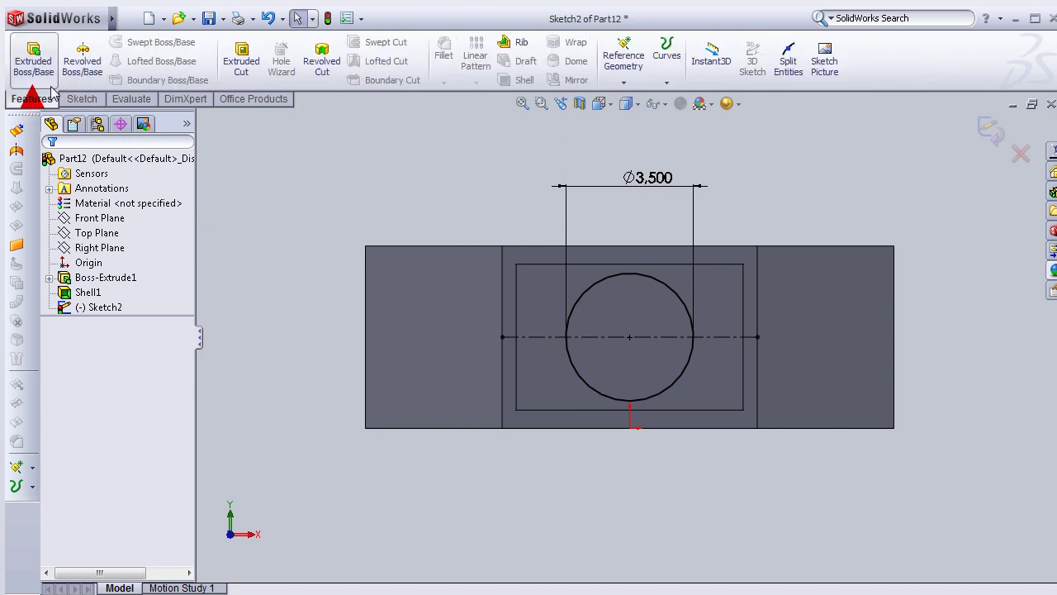
left_click(242, 64)
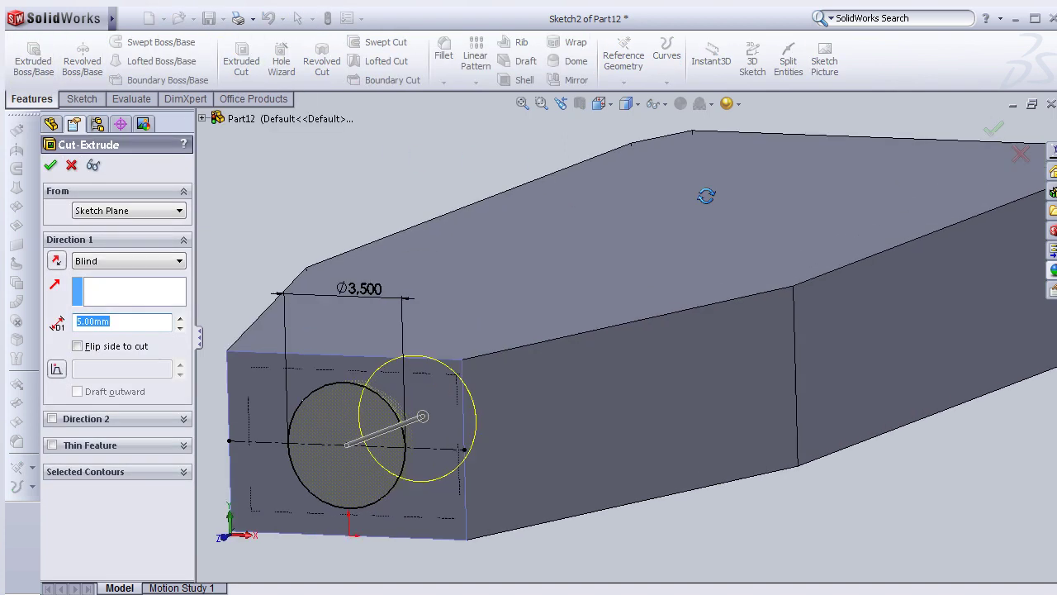
left_click(132, 261)
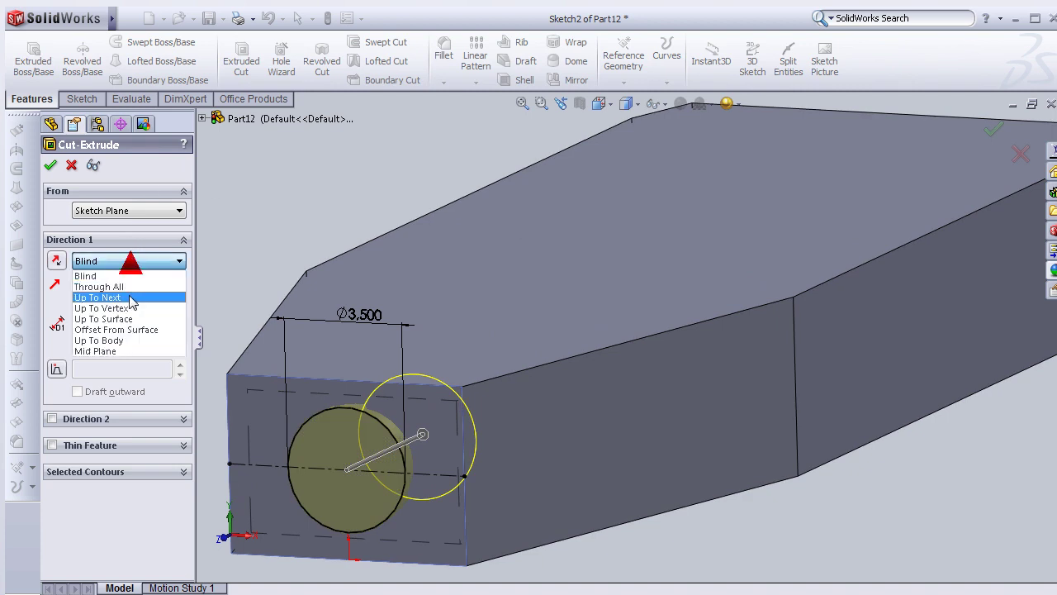
left_click(130, 297)
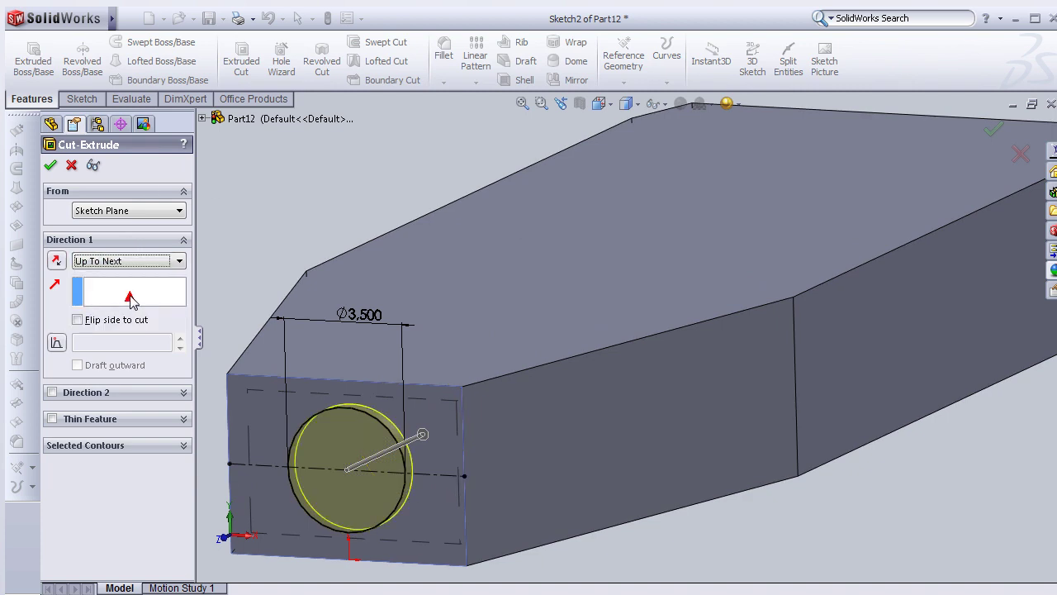
left_click(50, 165)
scroll(437, 245, "down", 5)
mouse_move(388, 306)
middle_mouse_down()
mouse_move(425, 377)
mouse_move(441, 385)
middle_mouse_up()
Fillet the top face and a second face with a 0.40 mm radius as Fillet1
left_click(443, 51)
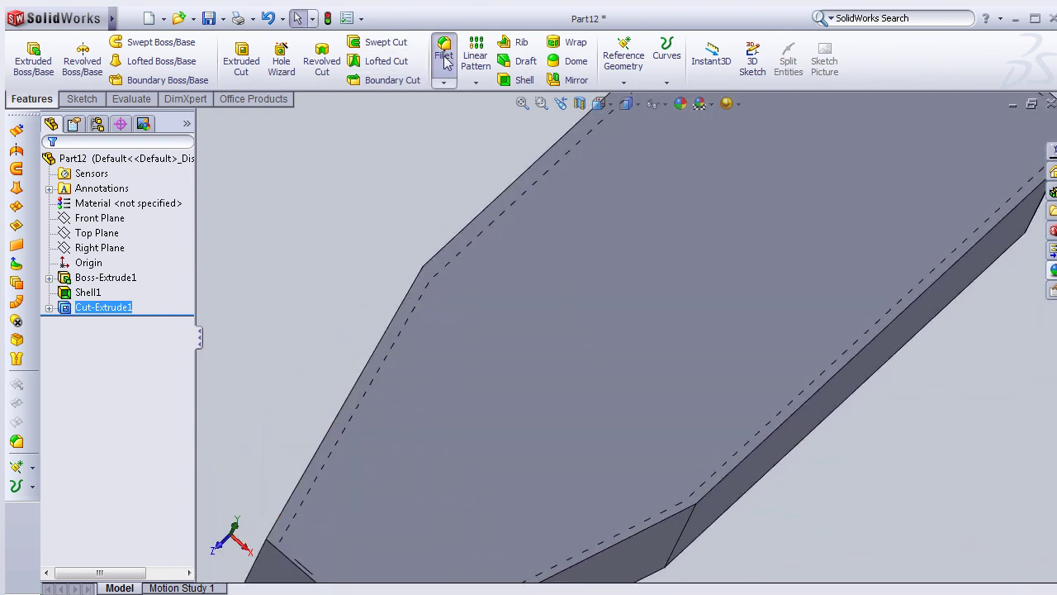
key("f")
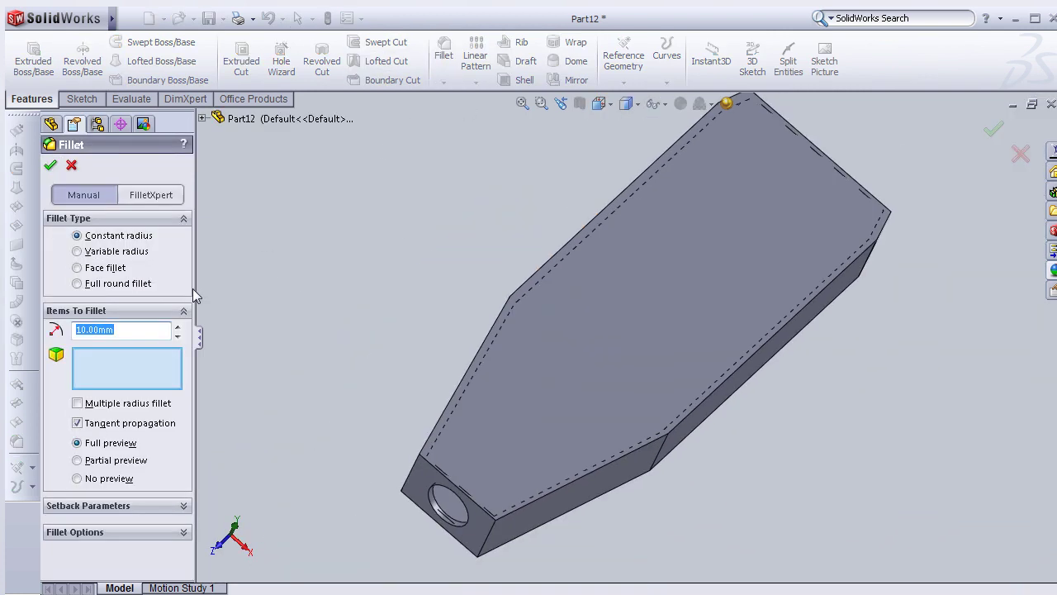
type("1")
double_click(118, 330)
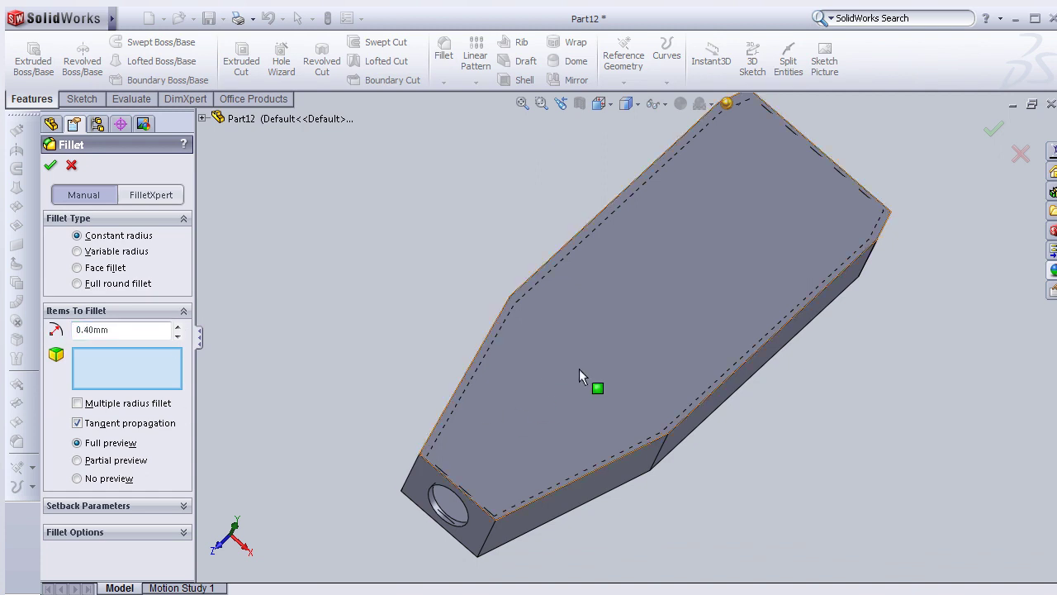
left_click(611, 368)
middle_click_drag(827, 400, 656, 302)
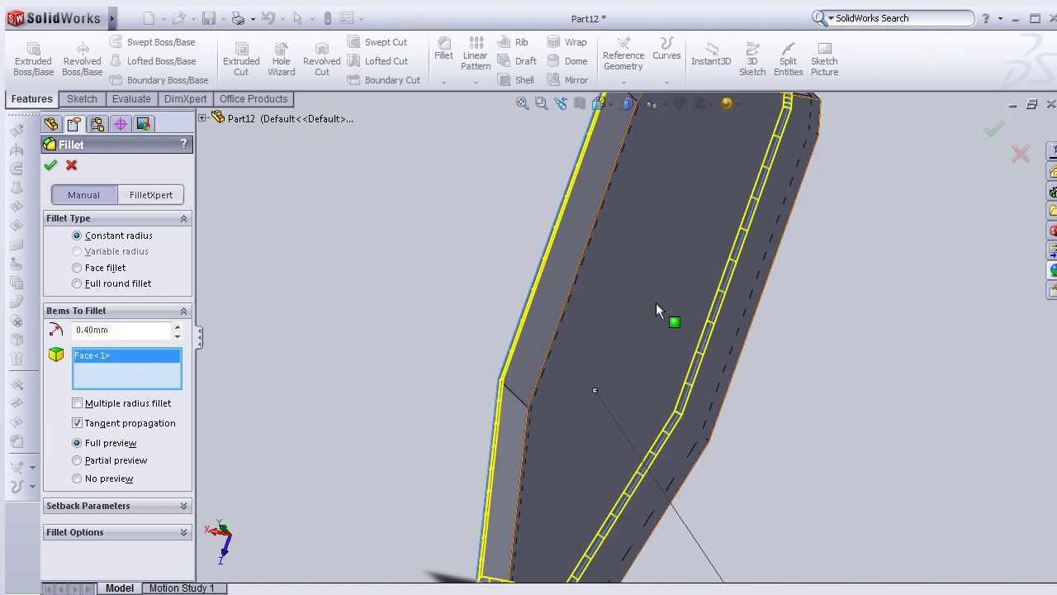
left_click(486, 294)
key("Return")
middle_click_drag(486, 293, 430, 455)
Start a new sketch on the plug's top face and view it Normal To
left_click(592, 319)
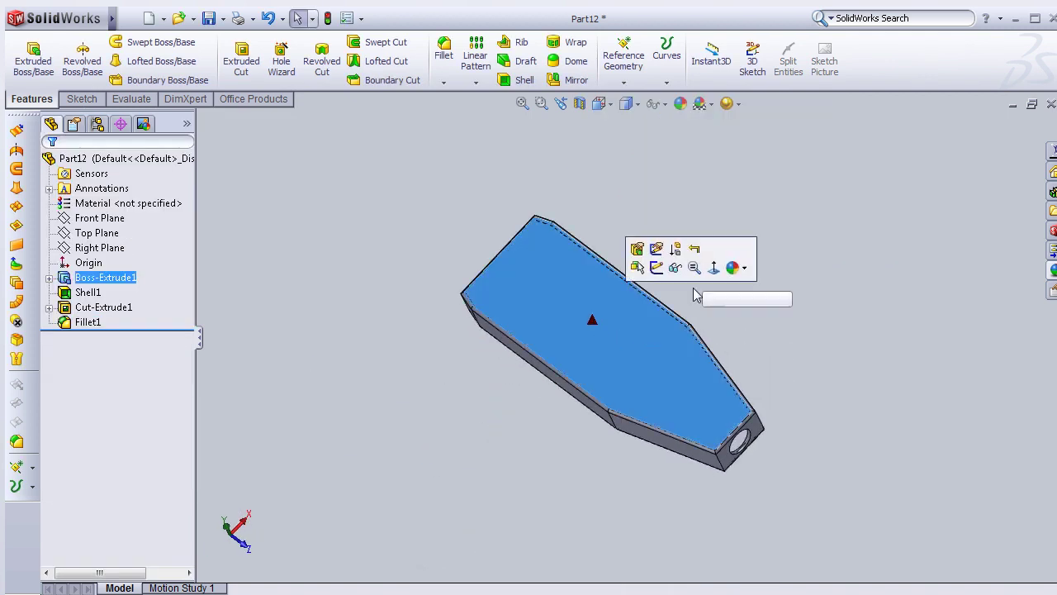
left_click(658, 269)
key("space")
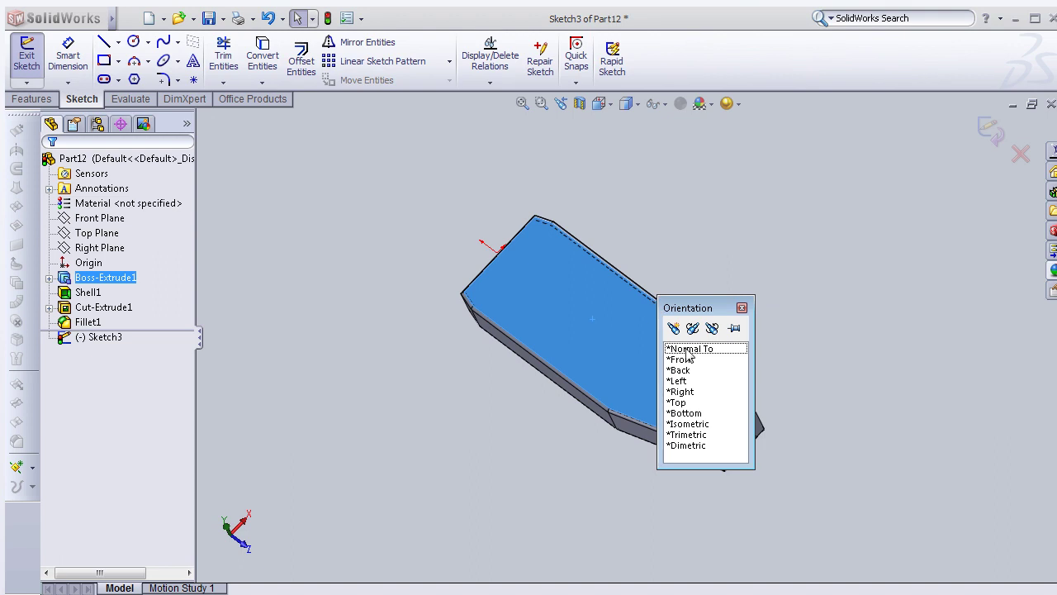
double_click(688, 351)
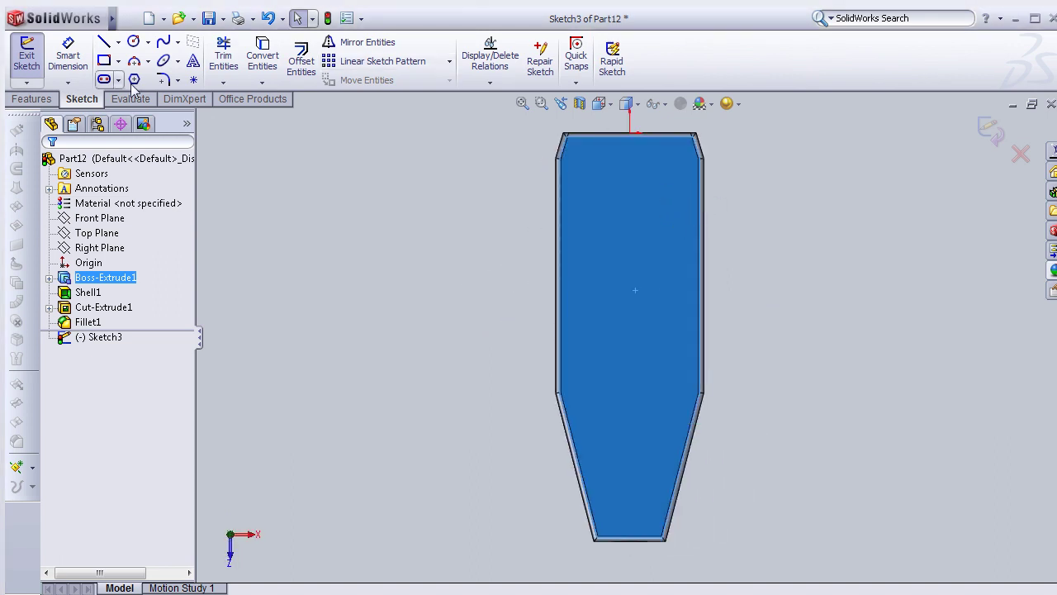
Draw a vertical centerline from the face's top midpoint down to the bottom edge
left_click(119, 42)
left_click(630, 132)
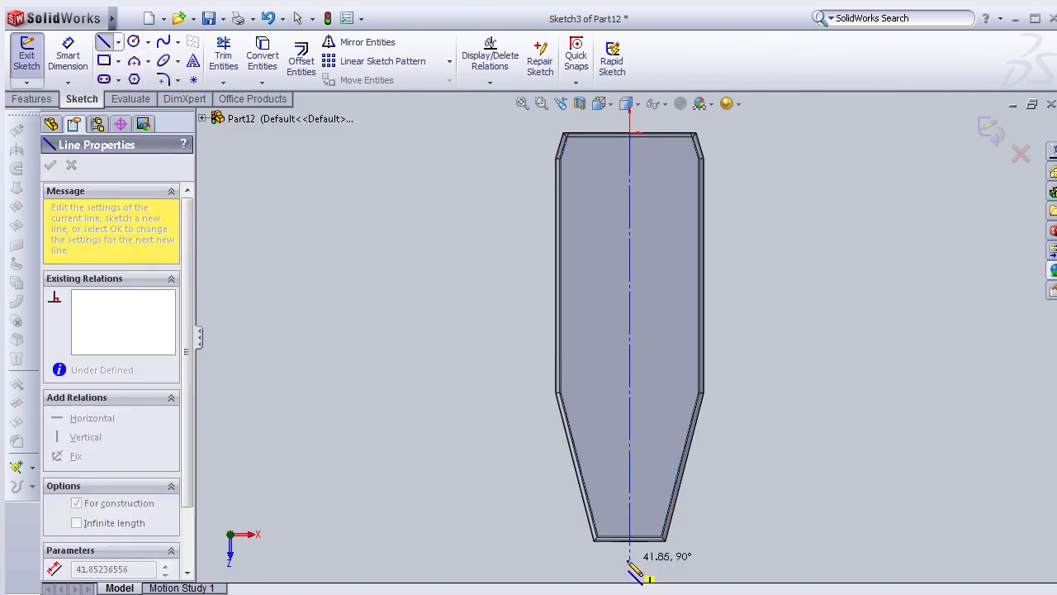
left_click(630, 560)
key("Escape")
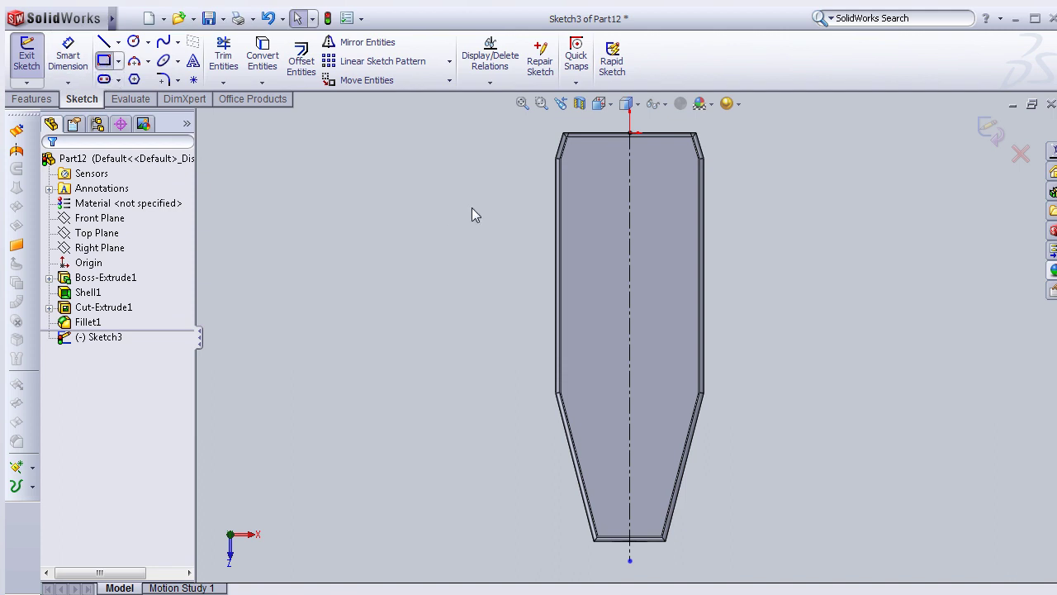
Draw a corner rectangle and dimension it 10 mm wide and 15 mm tall
left_click(576, 206)
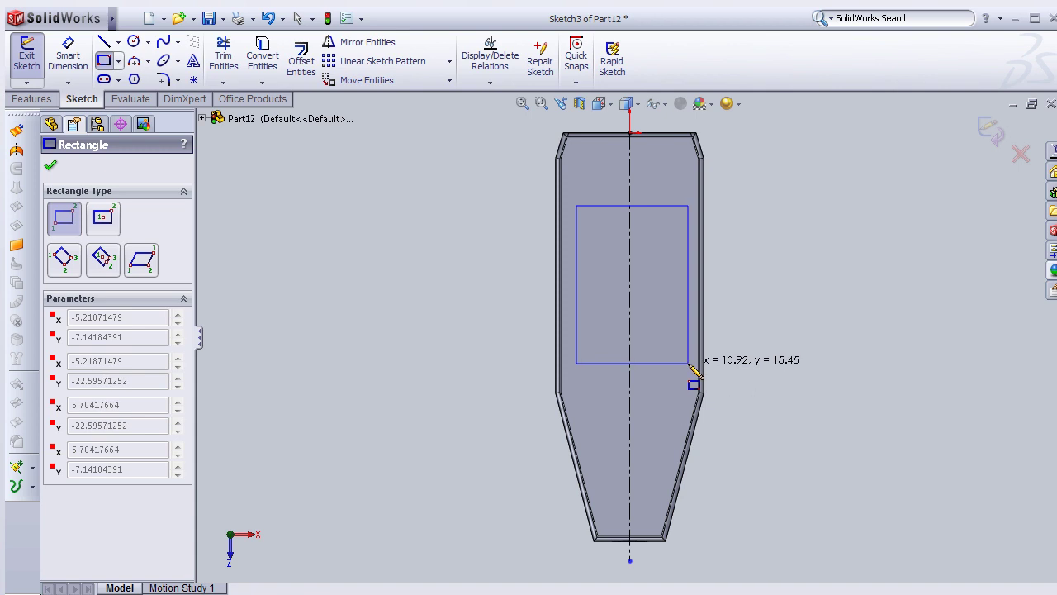
left_click(685, 362)
left_click(73, 54)
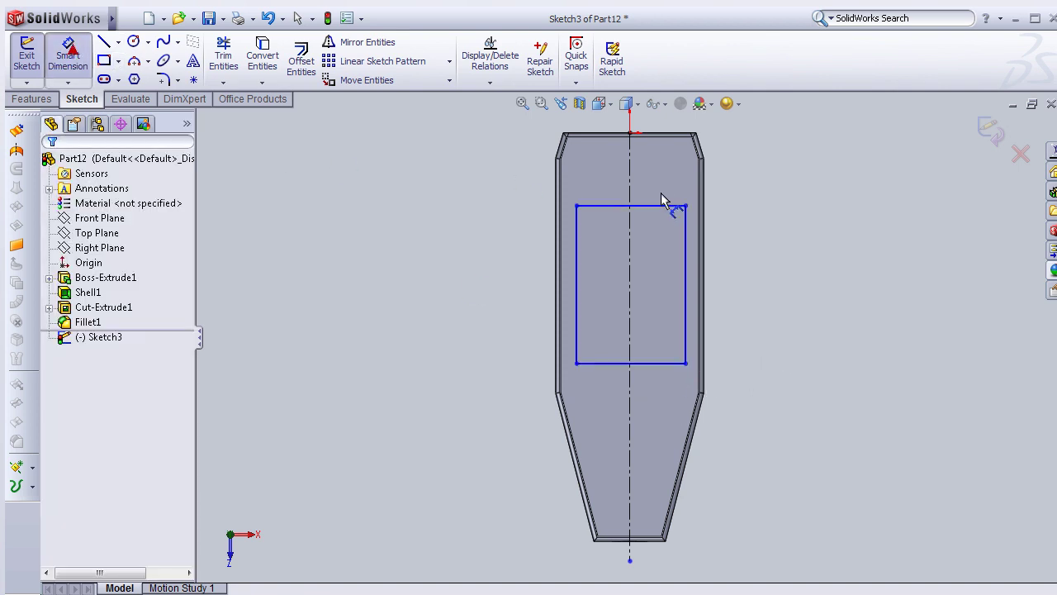
left_click(660, 205)
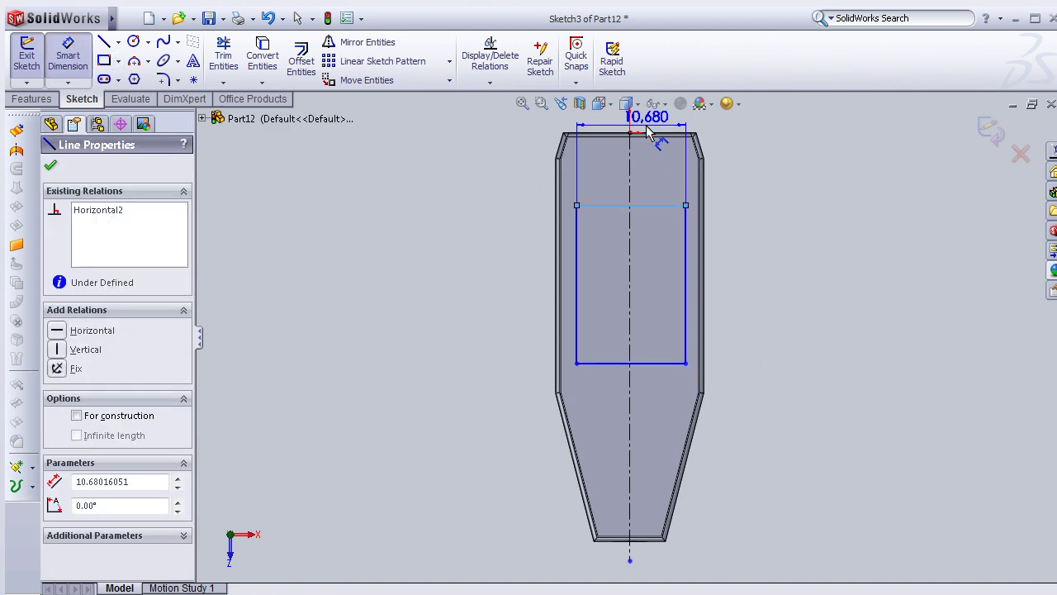
left_click(648, 132)
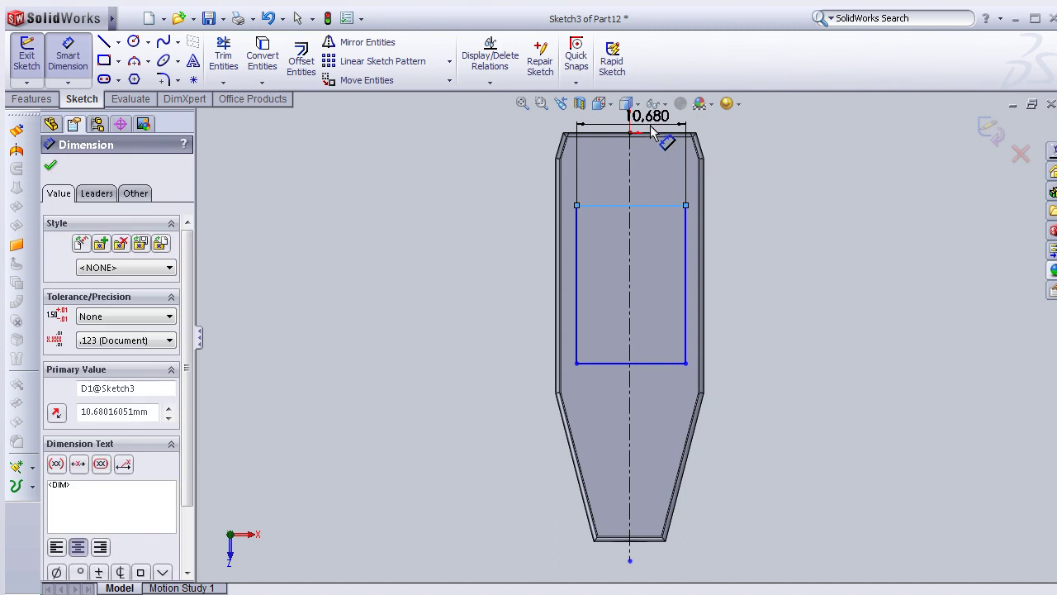
type("10")
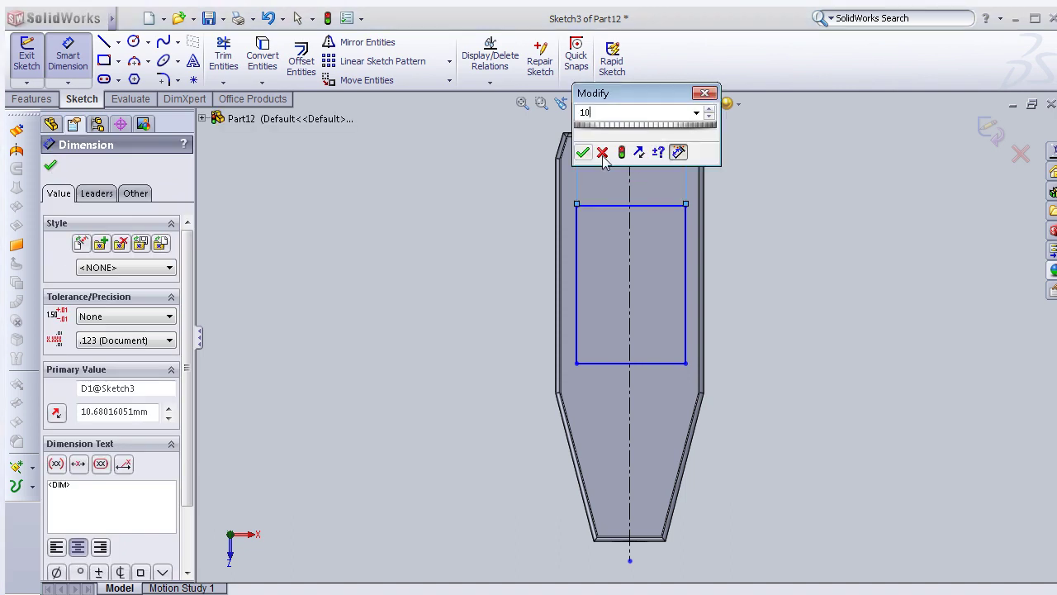
left_click(582, 152)
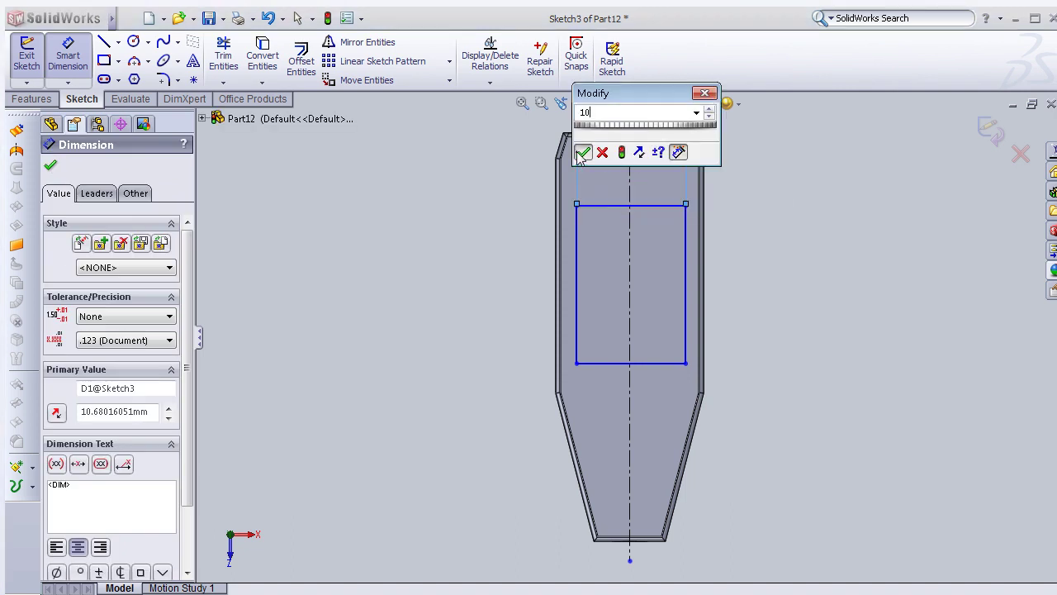
left_click(578, 251)
left_click(487, 262)
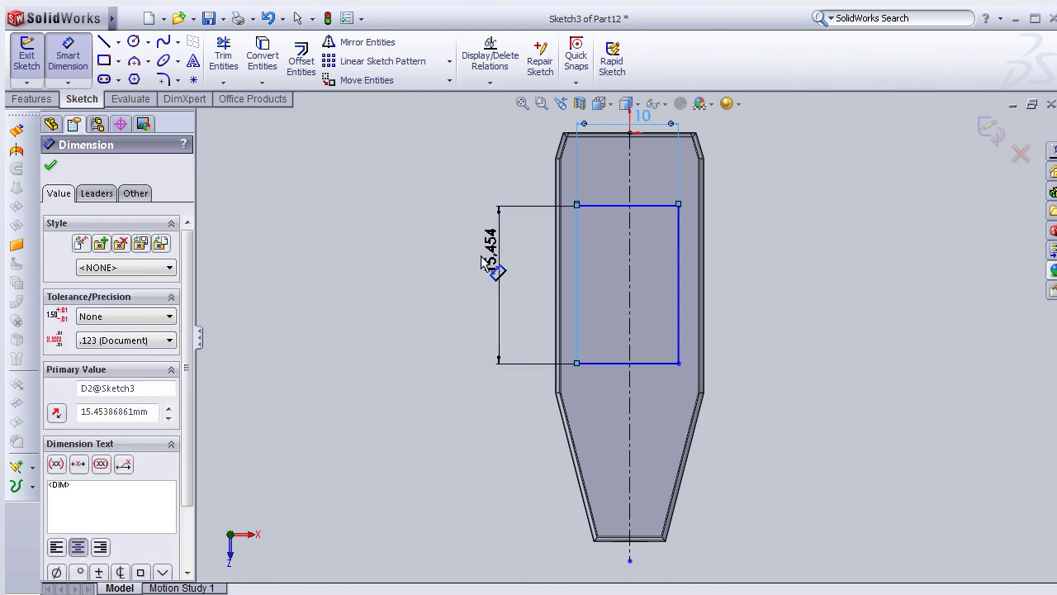
left_click(482, 257)
type("15")
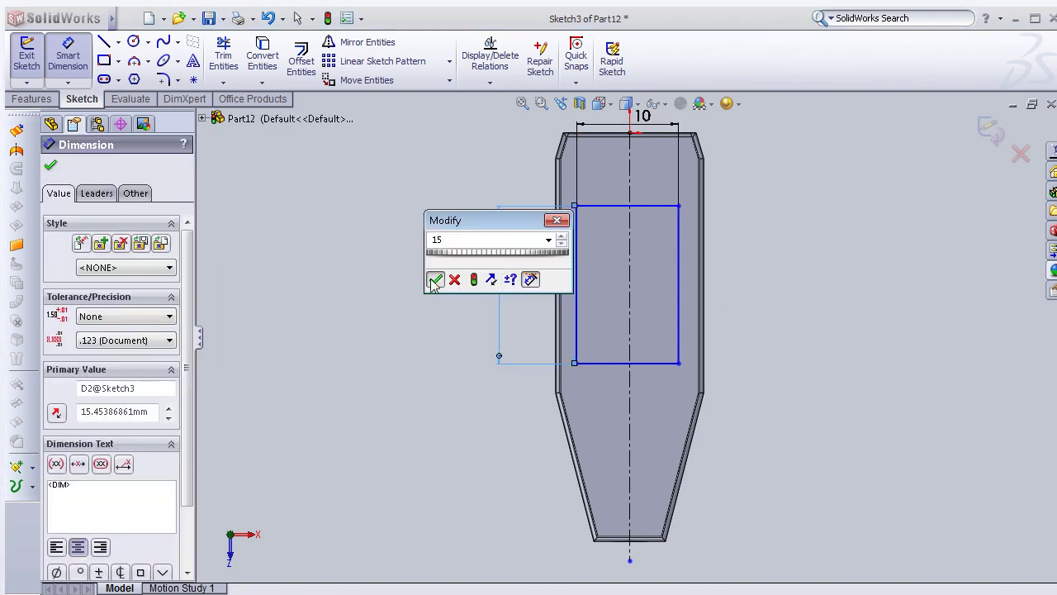
left_click(432, 281)
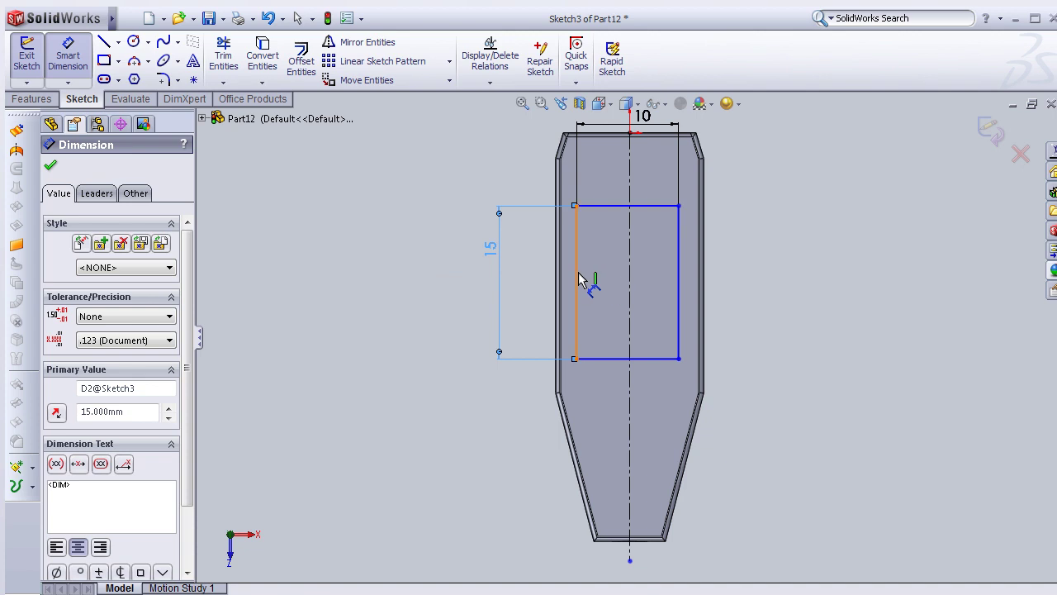
Make the rectangle's left and right edges symmetric about the centerline
left_click(679, 285)
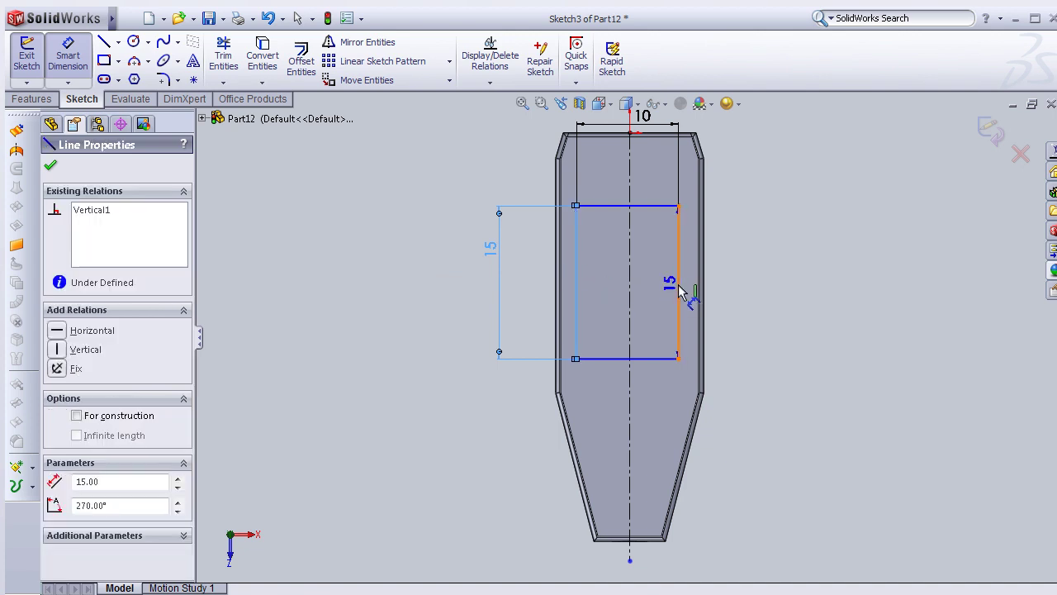
key("Escape")
left_click(632, 296)
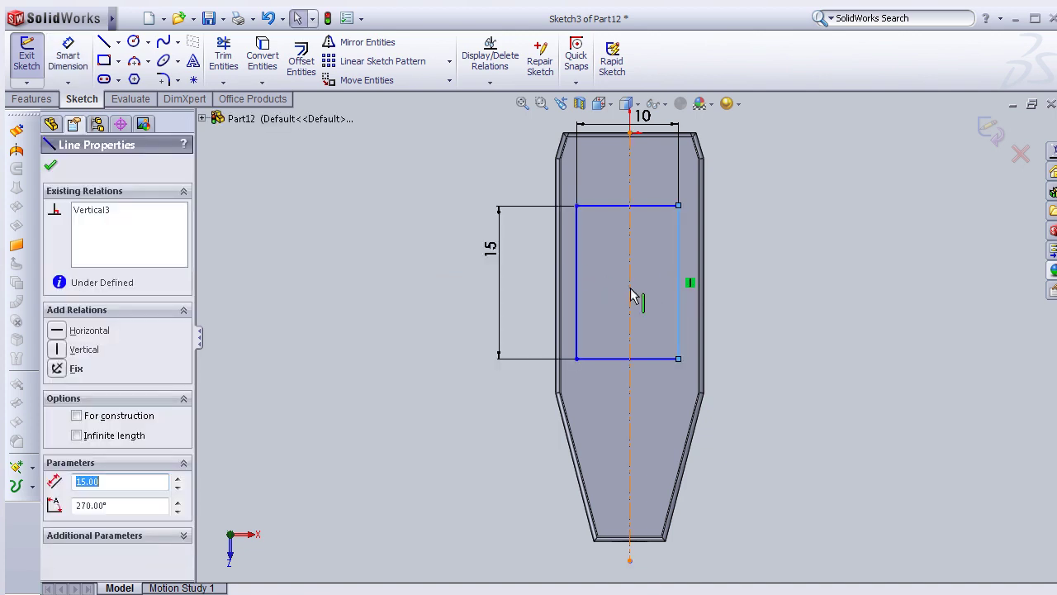
left_click(577, 296, "ctrl")
left_click(83, 446)
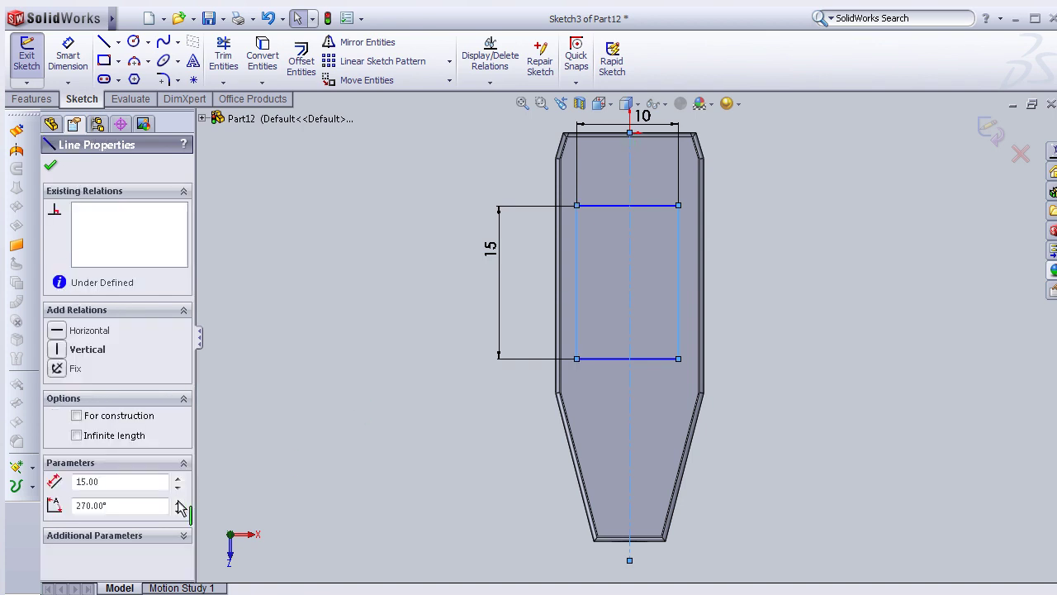
left_click(88, 521)
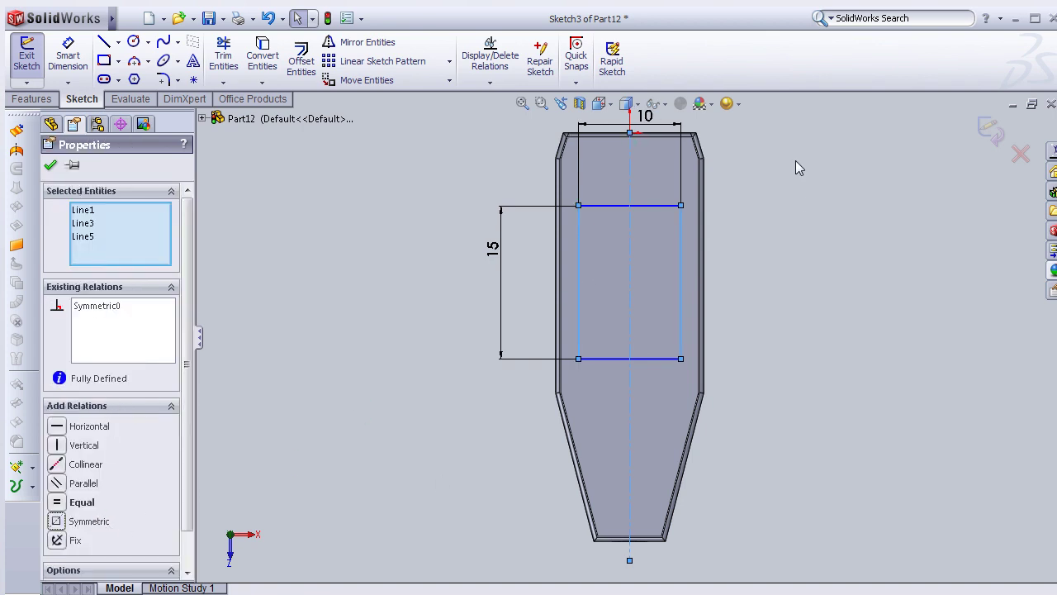
Dimension the rectangle's top edge 5 mm below the face's top edge
key("d")
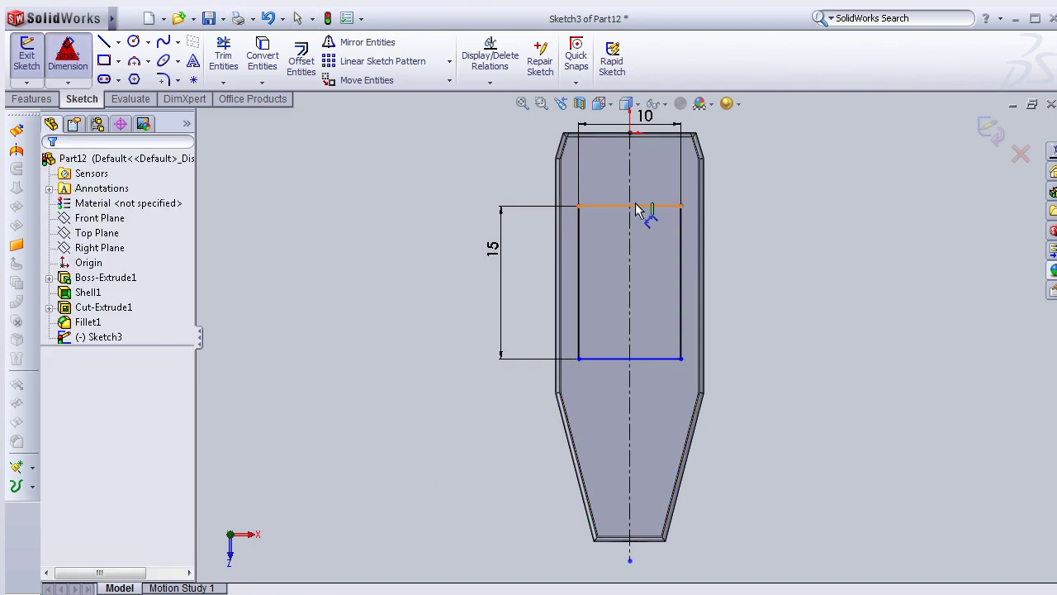
left_click(661, 136)
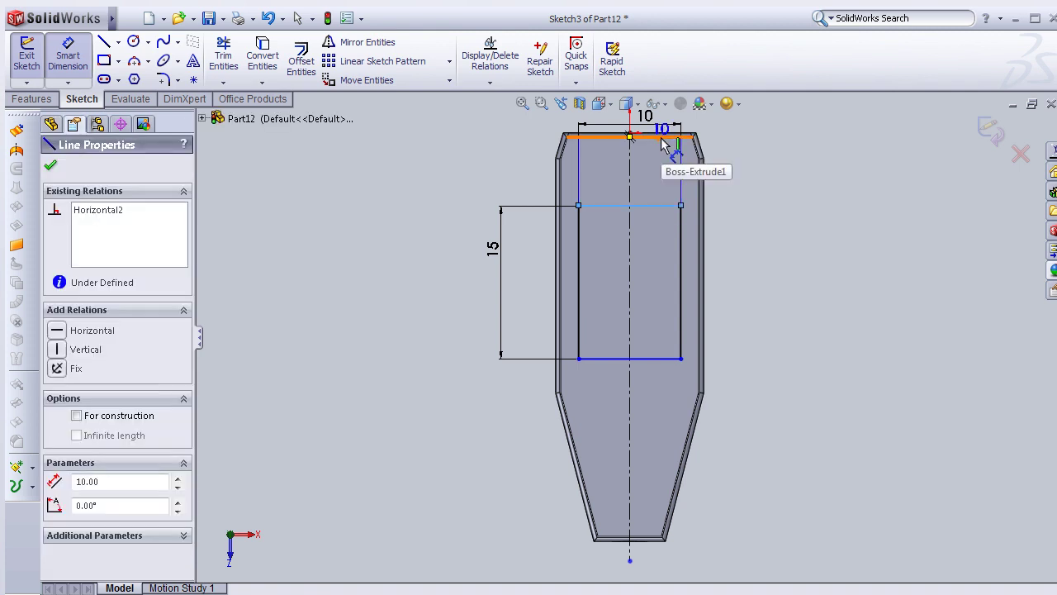
left_click(446, 179)
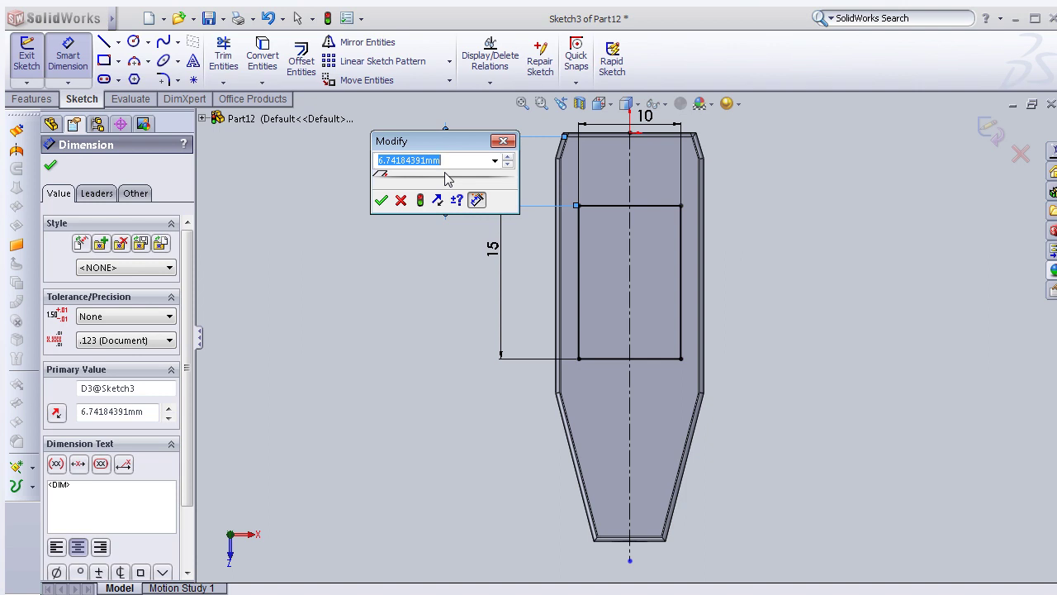
type("3")
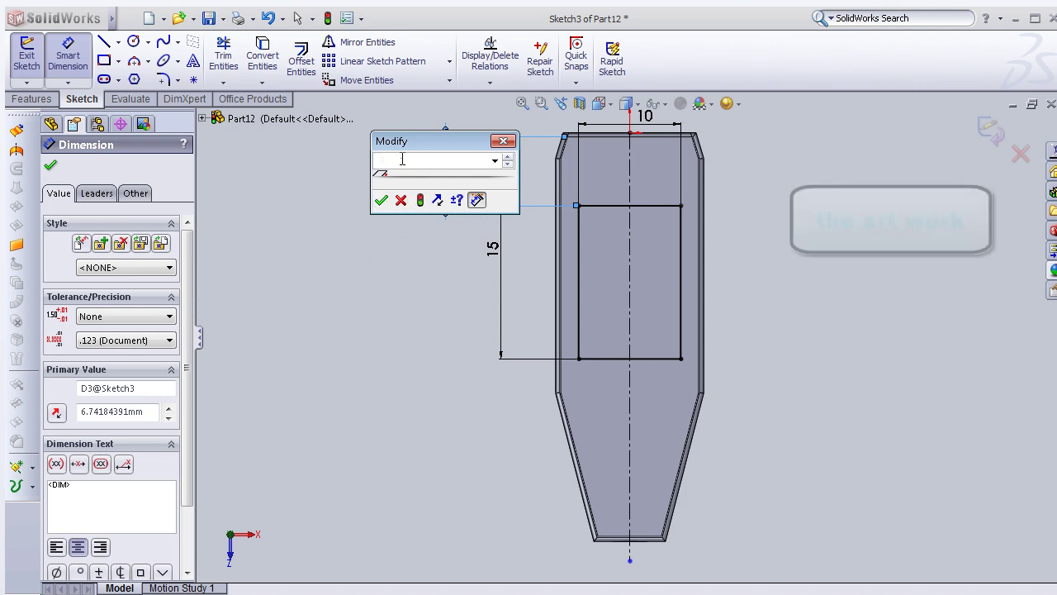
double_click(380, 160)
left_click(381, 199)
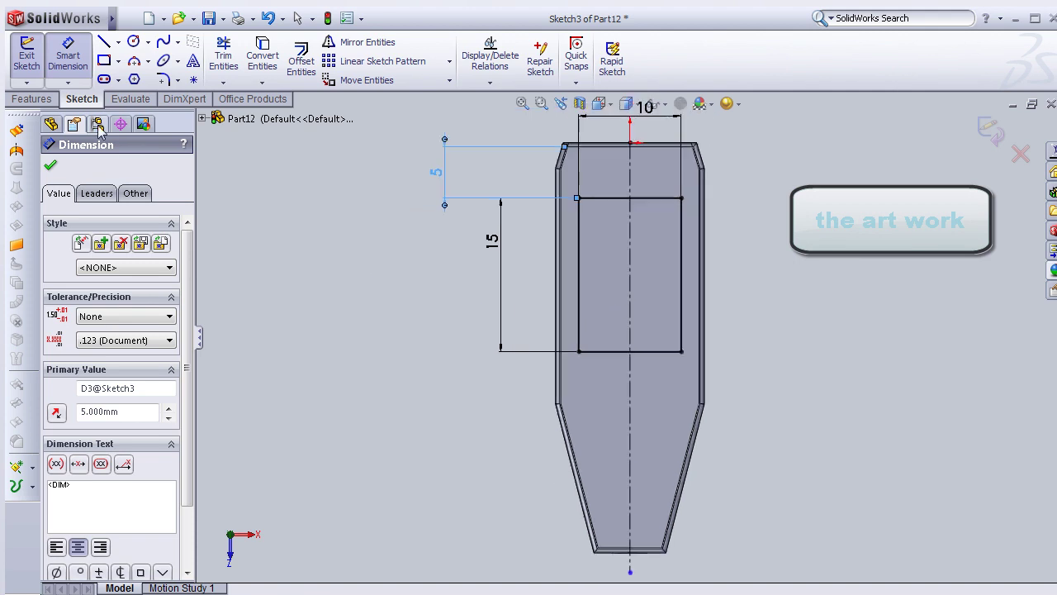
left_click(51, 168)
scroll(707, 299, "down", 3)
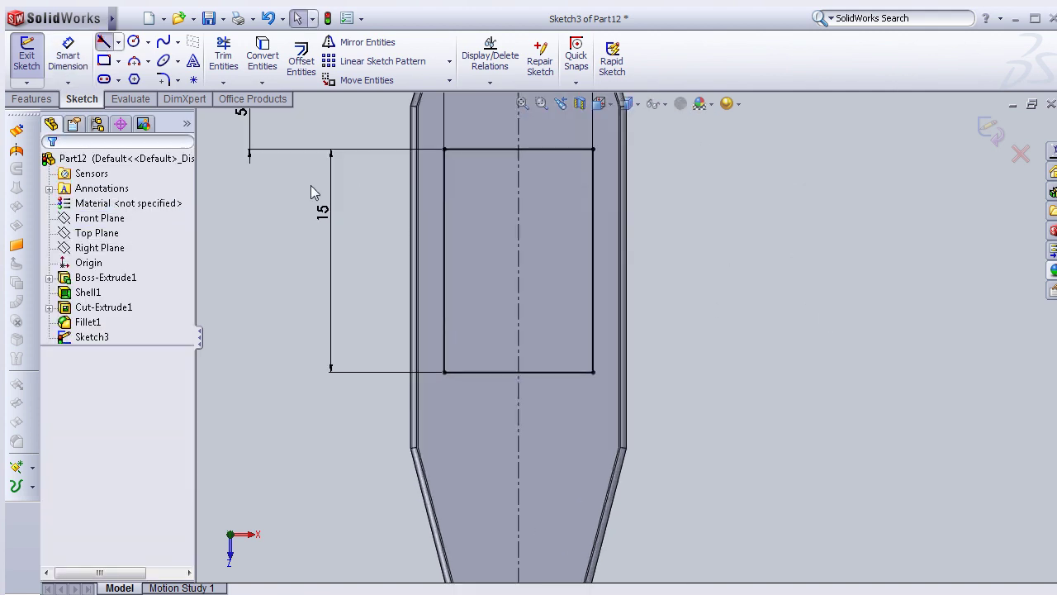
Draw a small triangular arrowhead on the centreline with lines
left_click(517, 186)
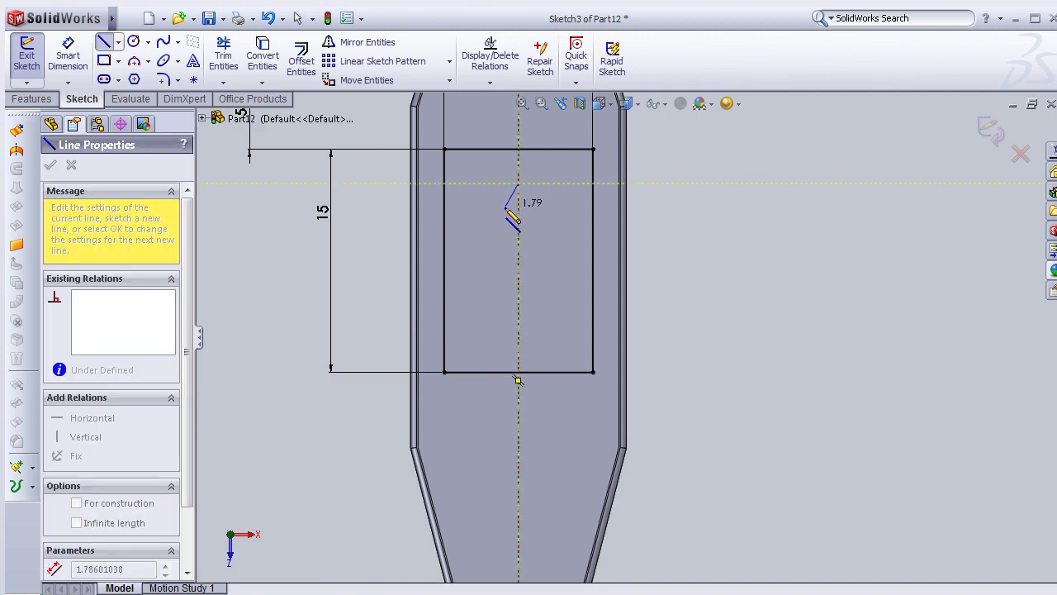
left_click(505, 206)
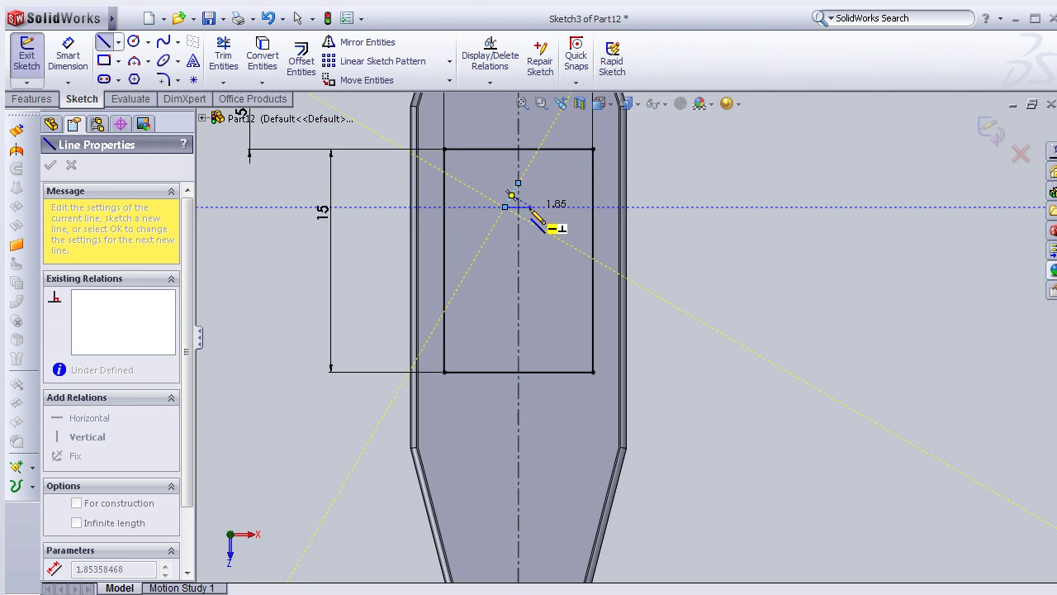
left_click(531, 207)
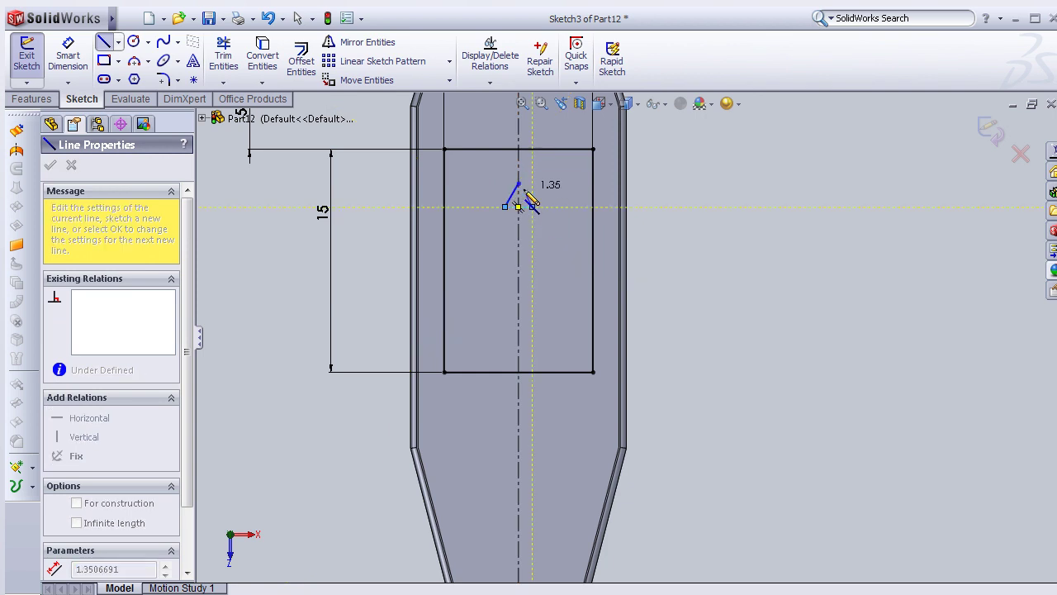
left_click(518, 184)
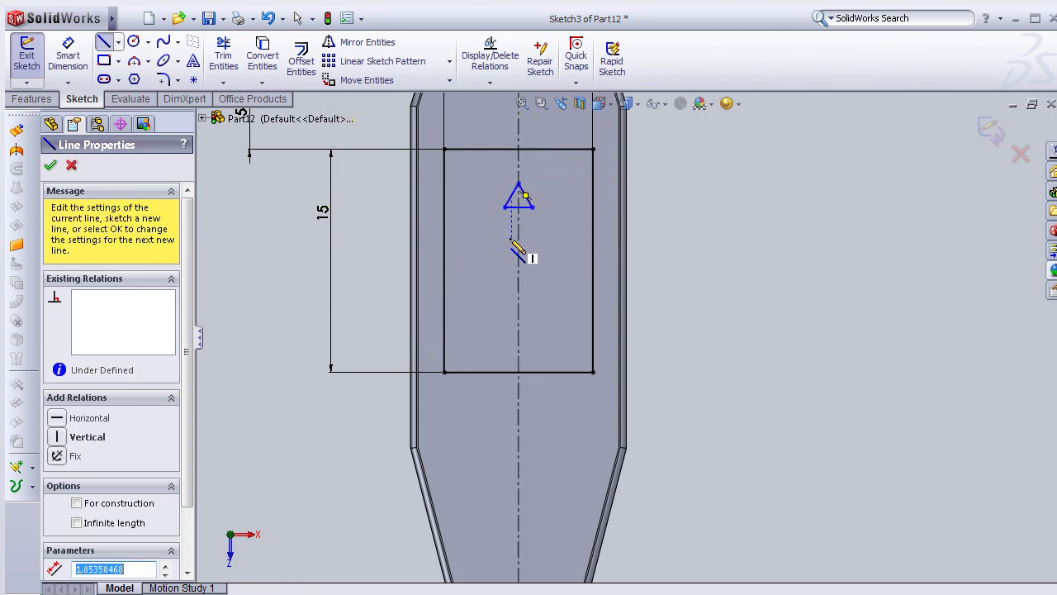
scroll(537, 244, "down", 1)
Draw a narrow shaft rectangle running down from the triangle's base
left_click(68, 58)
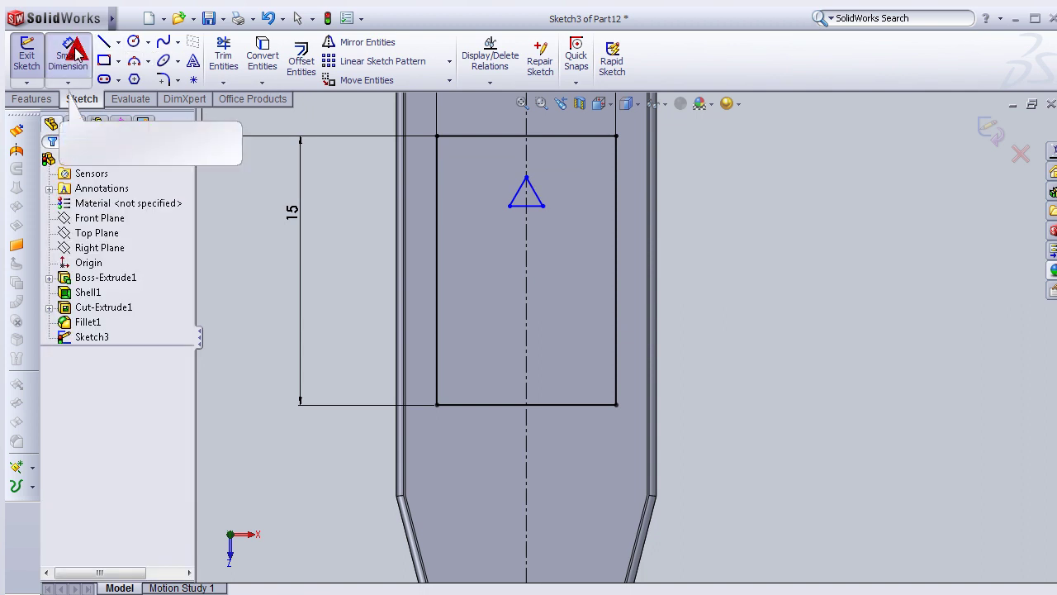
left_click(104, 60)
scroll(578, 239, "down", 2)
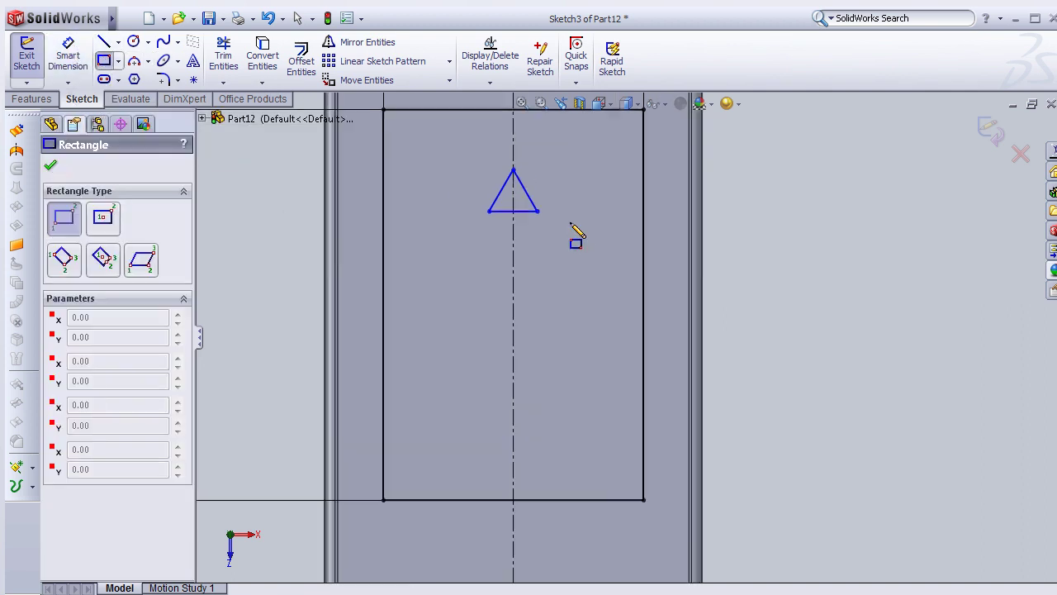
left_click(507, 213)
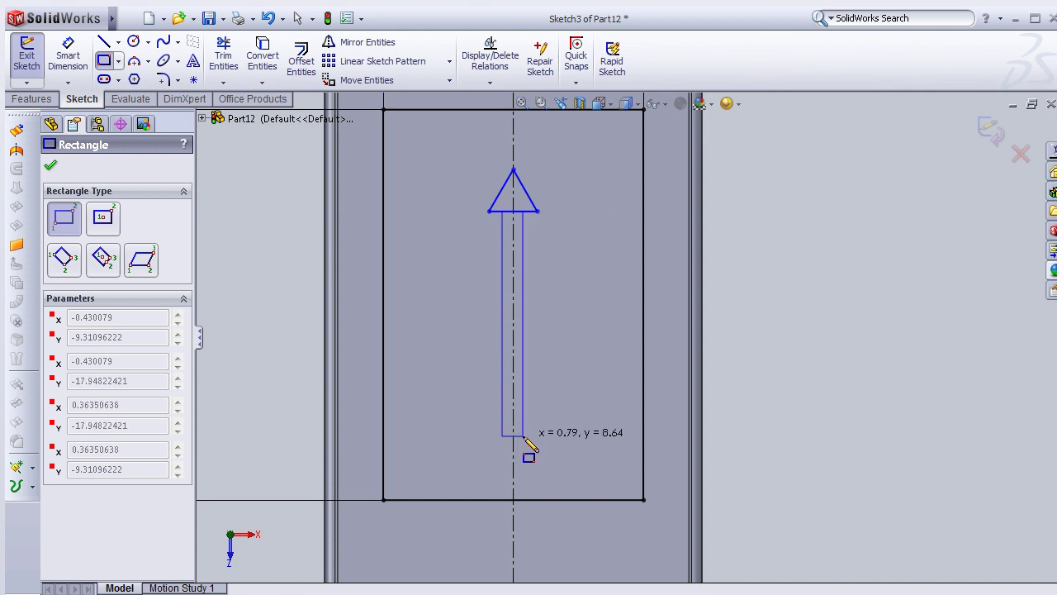
left_click(524, 437)
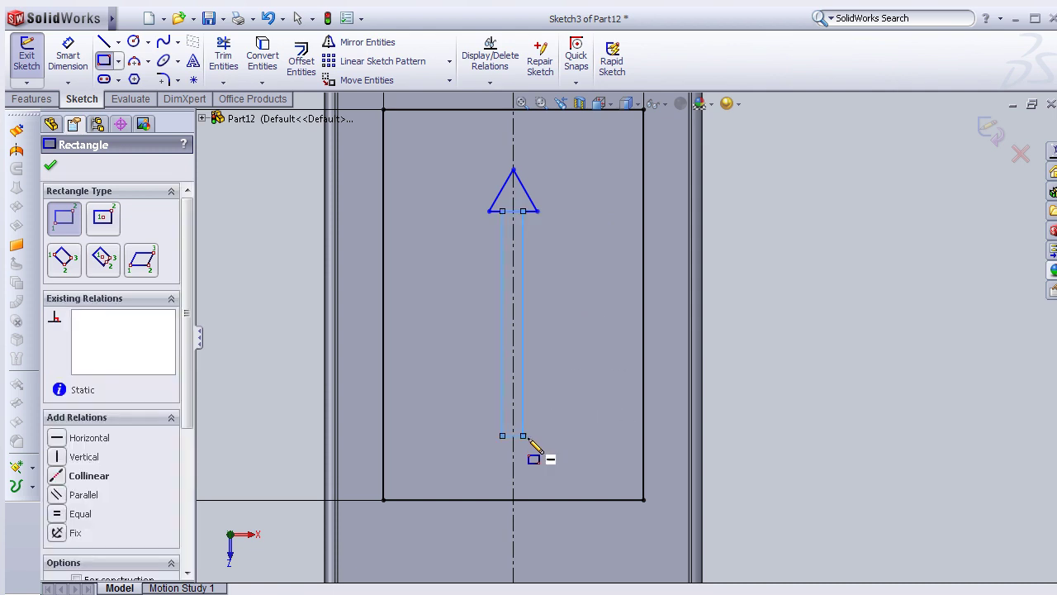
left_click(133, 42)
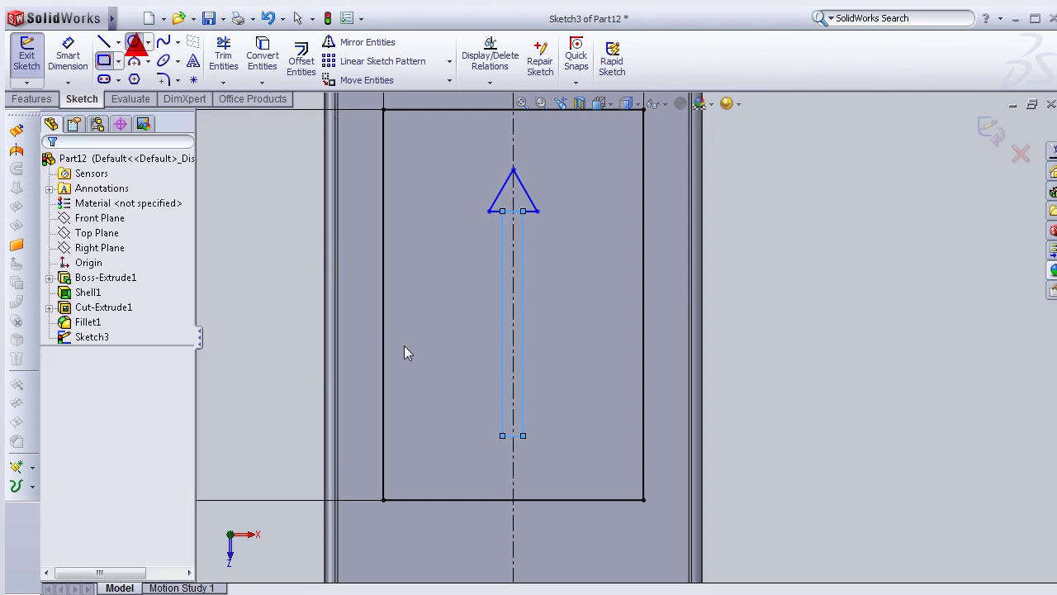
Draw a circle on the centreline at the base of the shaft
left_click(513, 460)
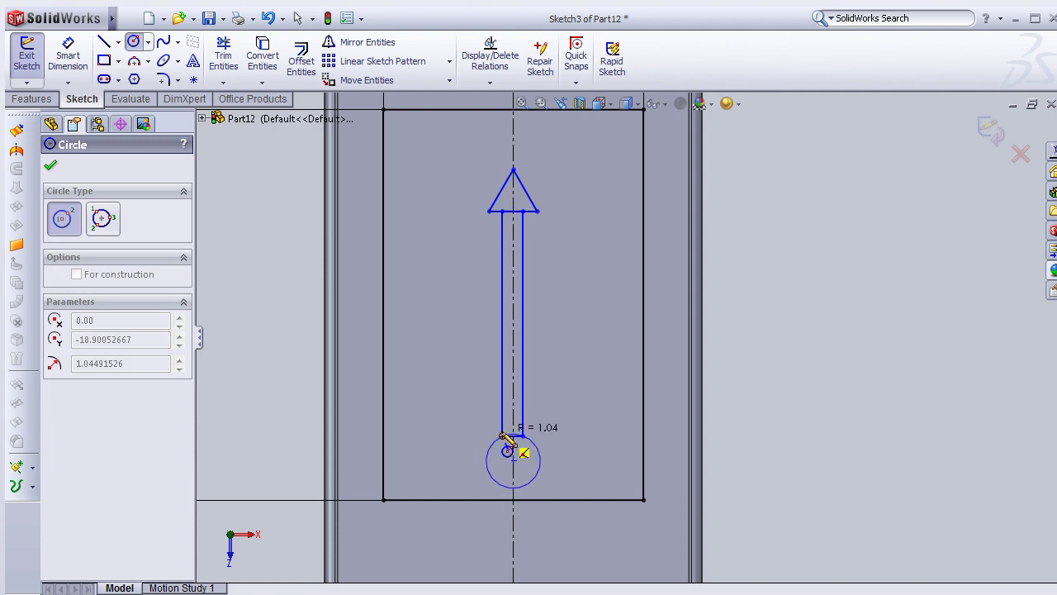
left_click(501, 435)
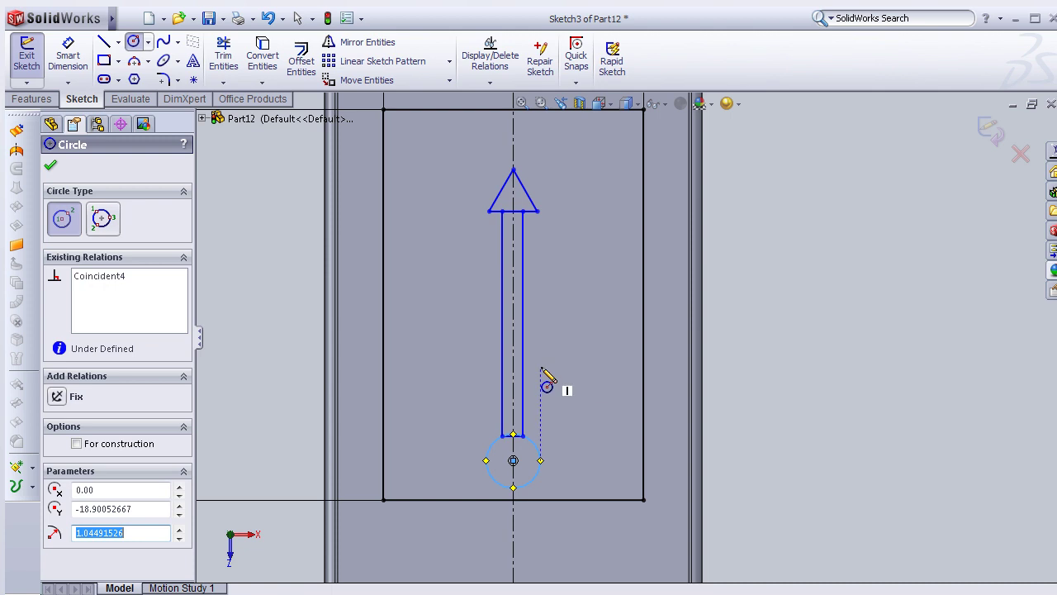
left_click(104, 42)
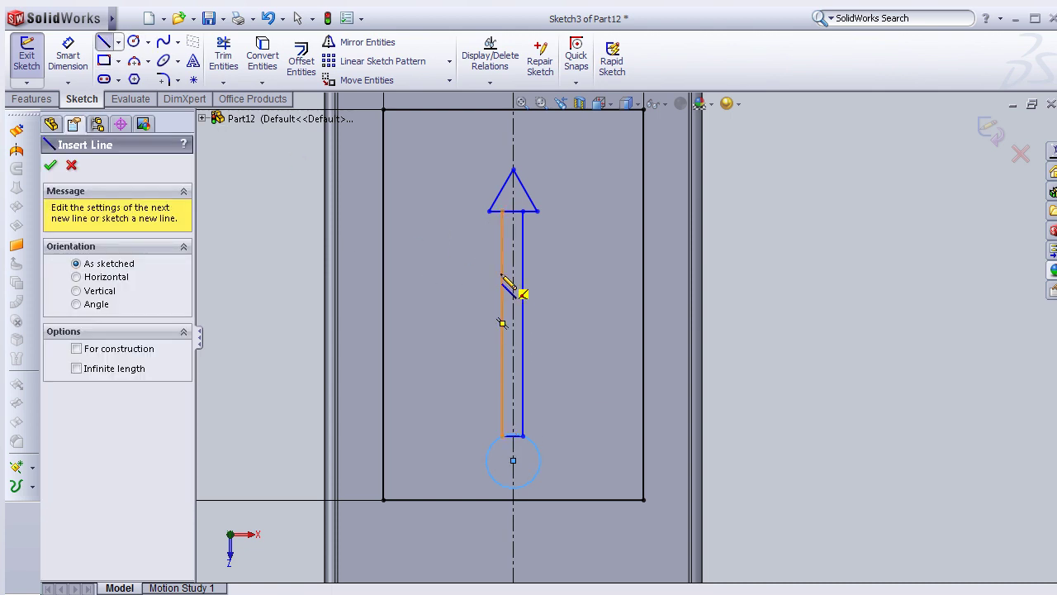
Draw short lines with upward-curving tangent arcs as branches on the shaft's right and left sides
left_click(522, 323)
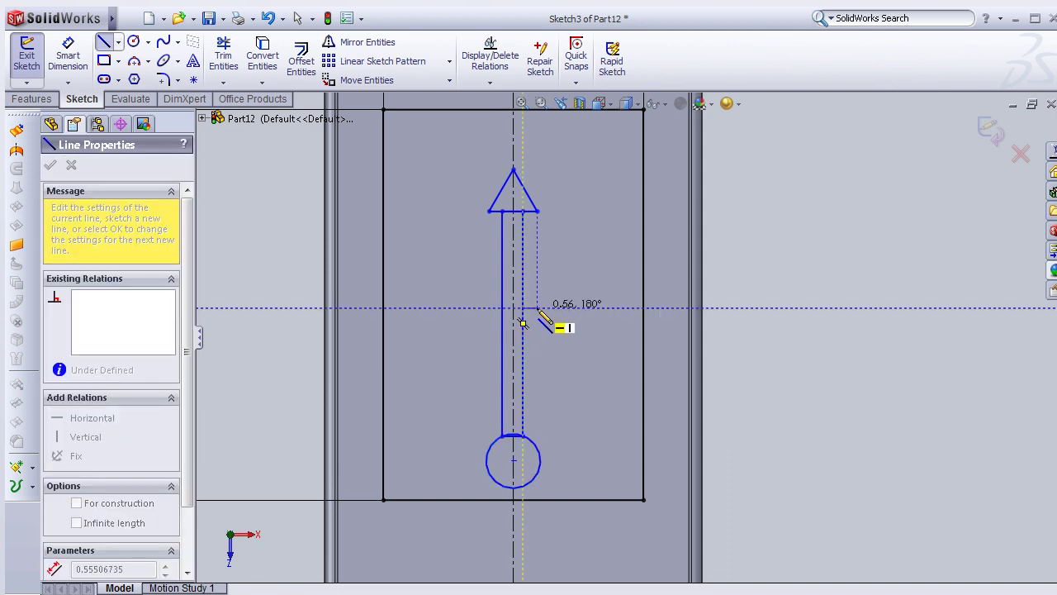
left_click(538, 308)
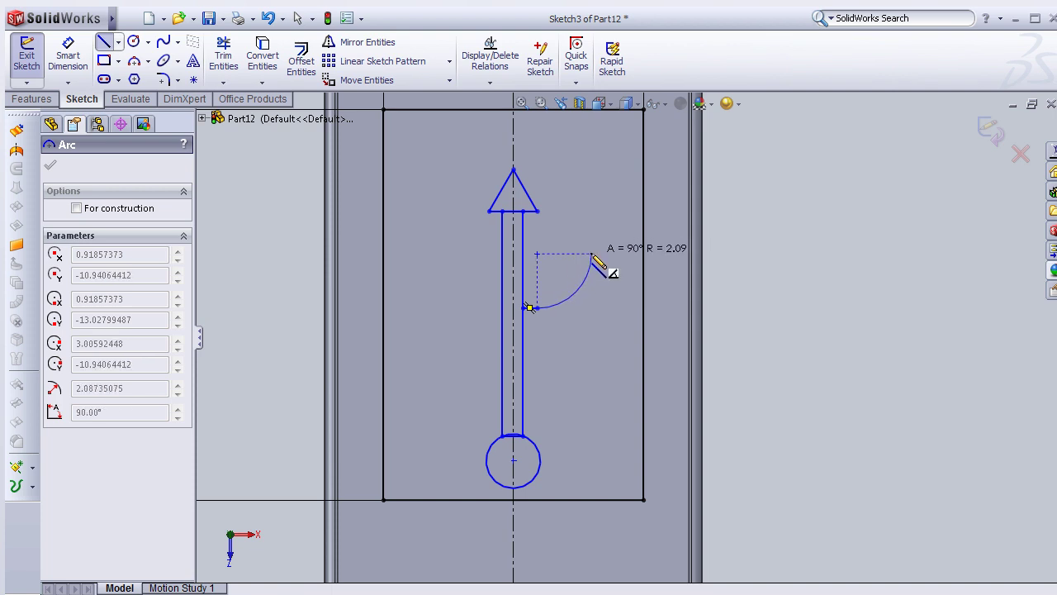
left_click(591, 255)
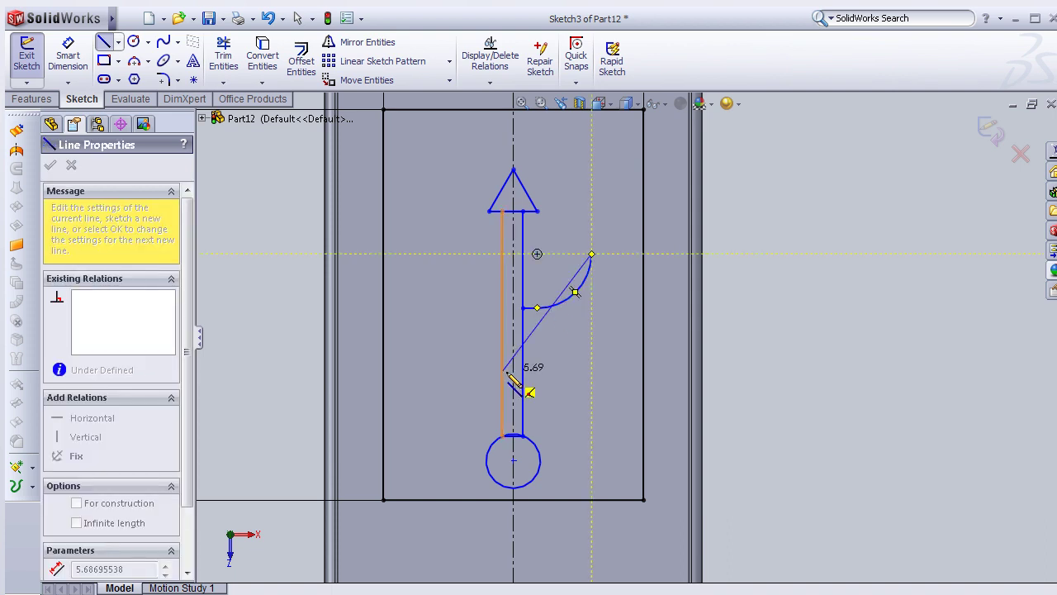
key("Escape")
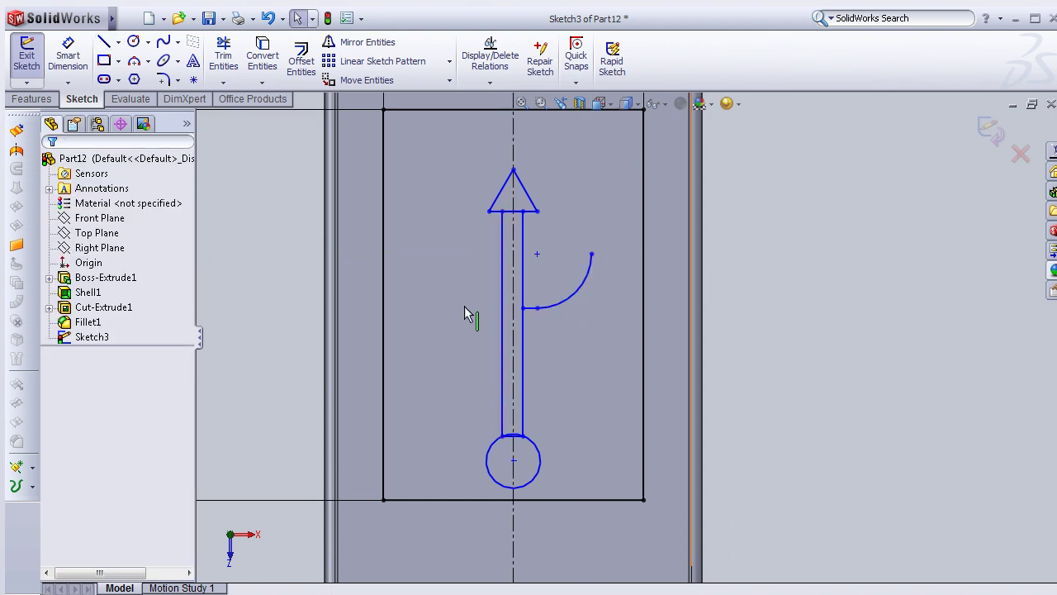
left_click(500, 376)
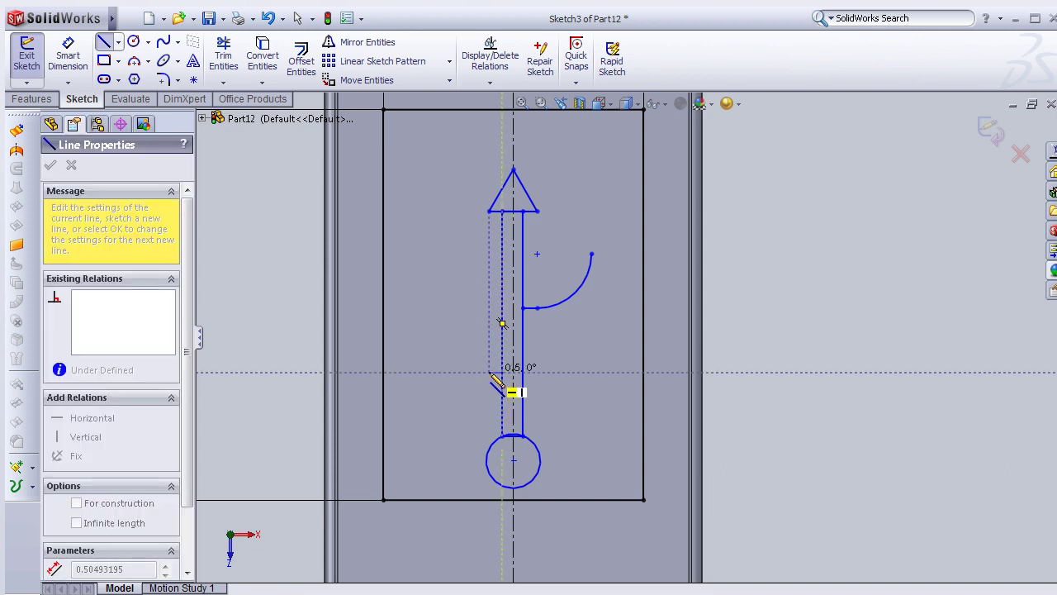
left_click(492, 378)
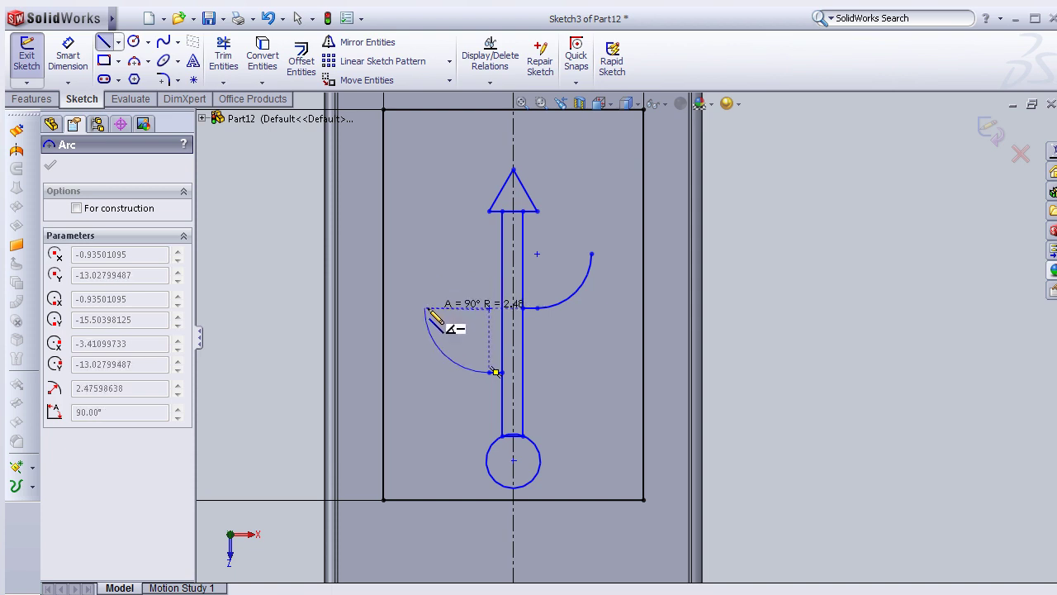
left_click(436, 319)
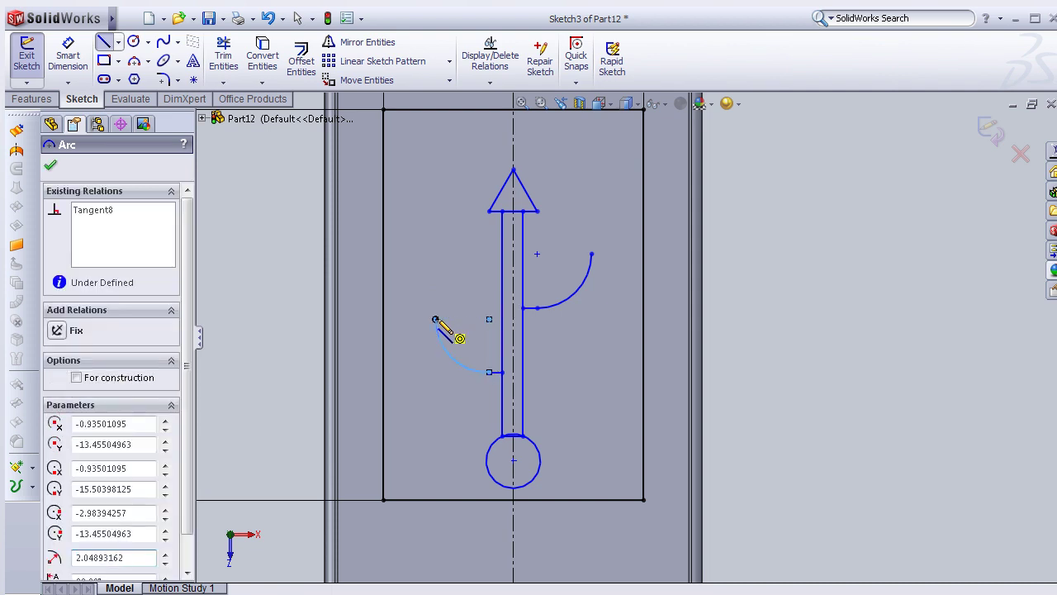
Dimension both branch arc ends 2.5 mm from the centreline
key("Escape")
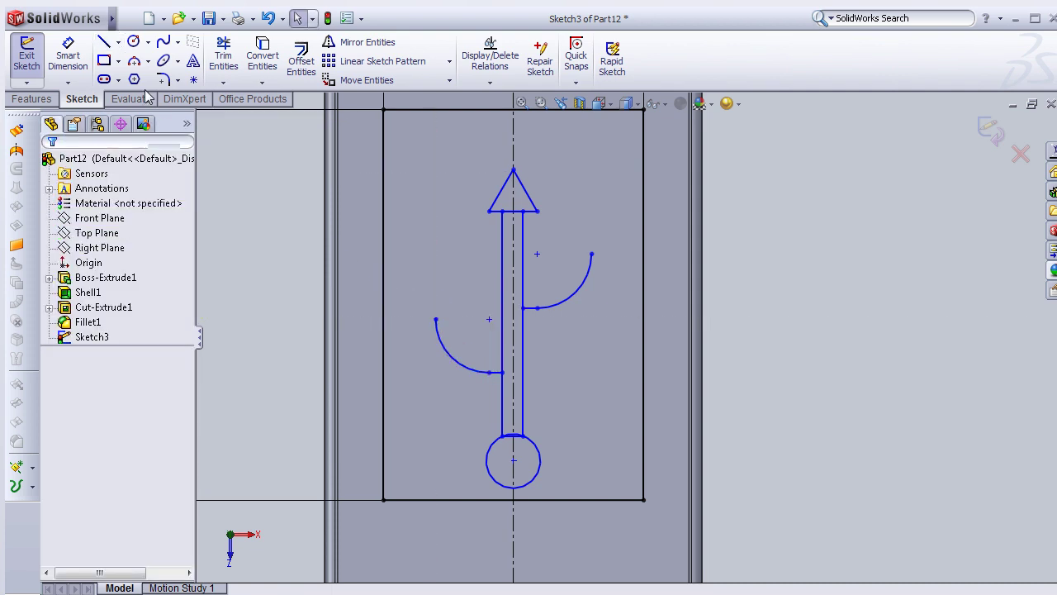
left_click(67, 56)
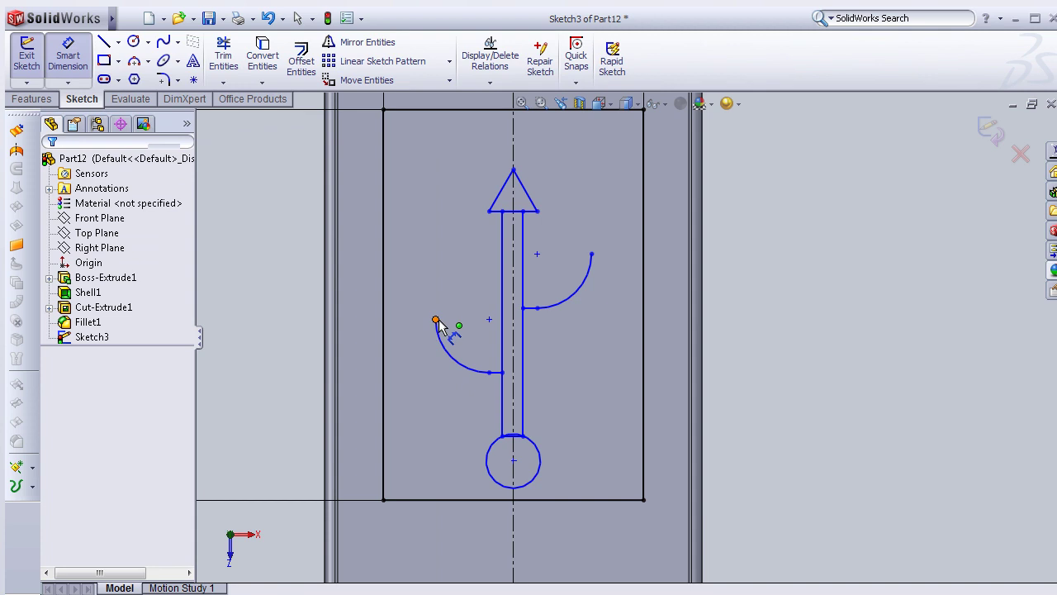
left_click(489, 321)
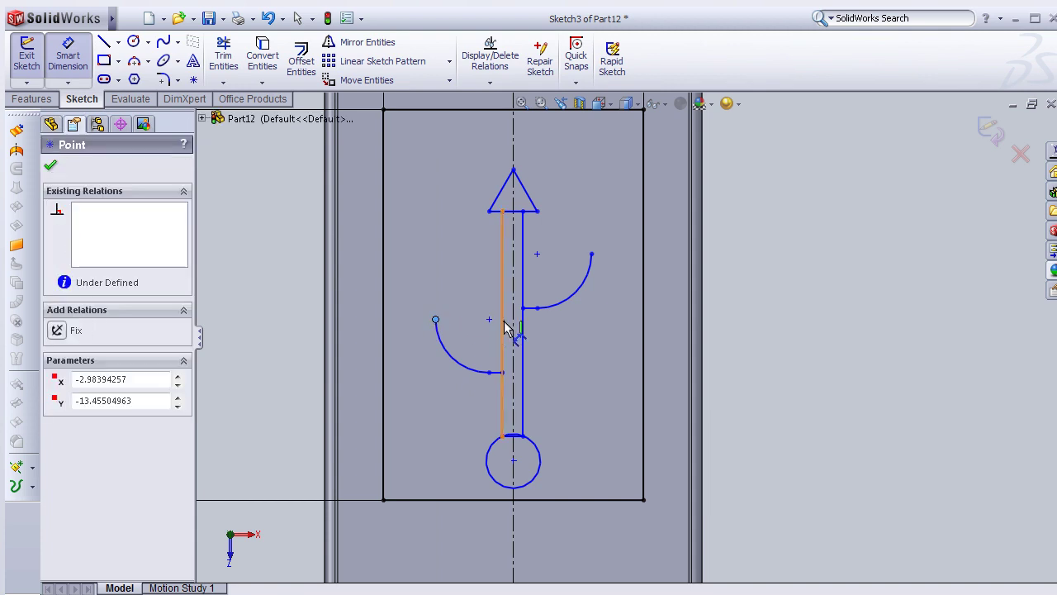
left_click(506, 327)
left_click(476, 153)
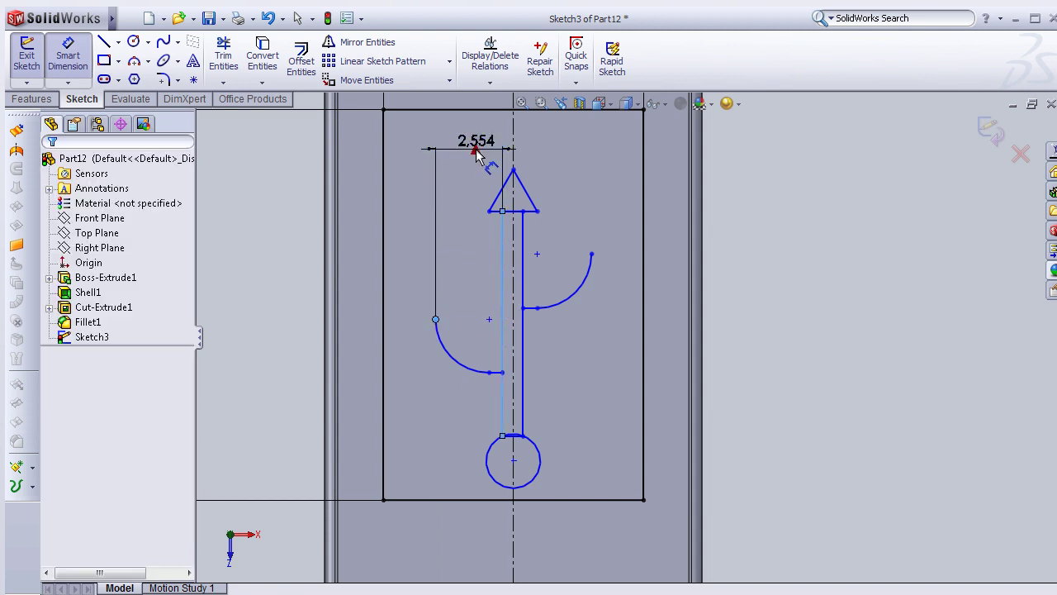
left_click(476, 155)
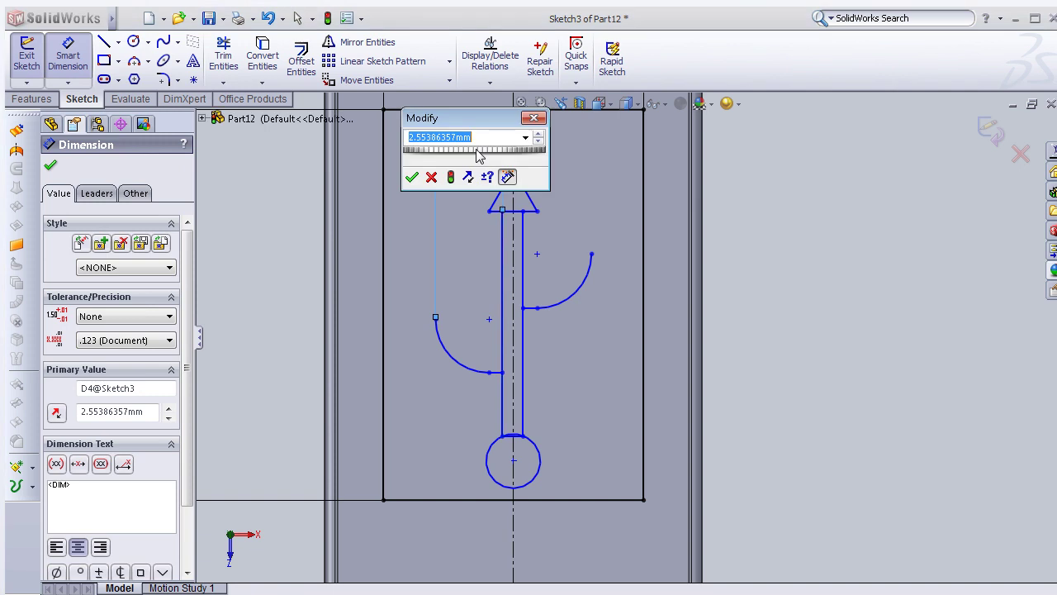
type("2.5")
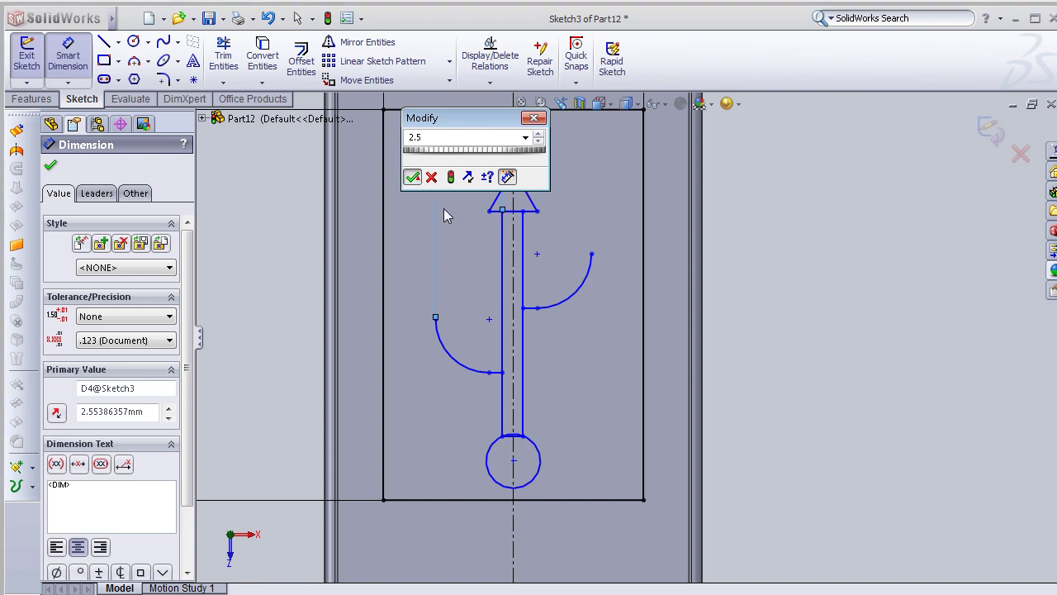
key("Return")
left_click(526, 248)
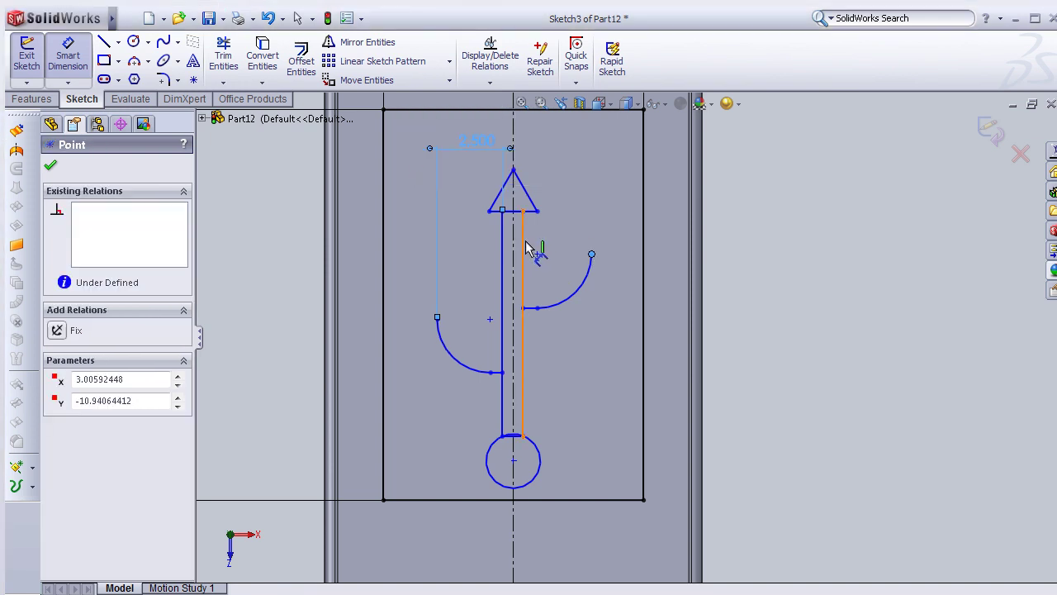
left_click(513, 184)
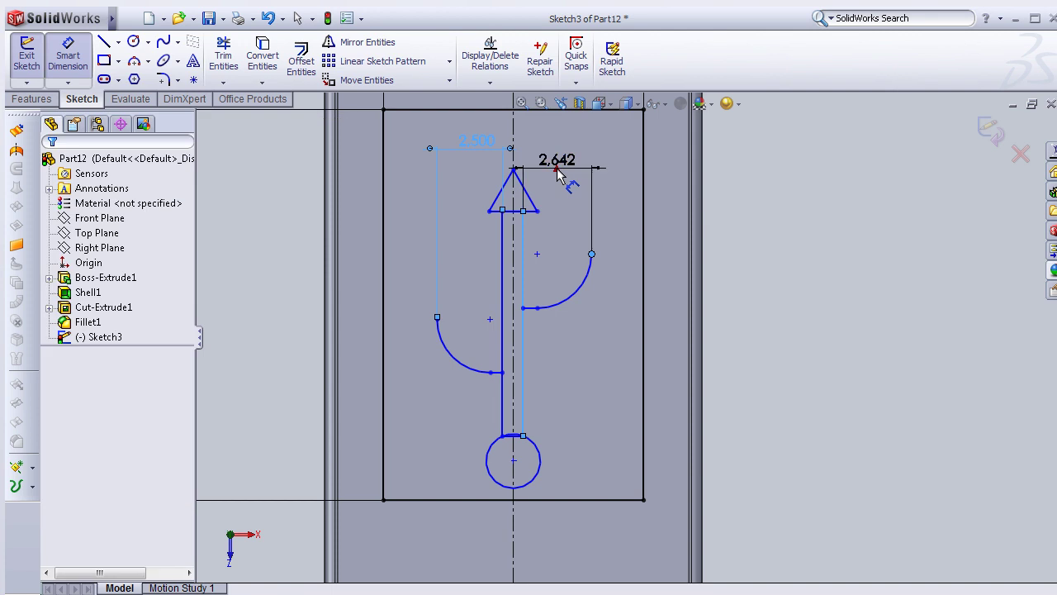
left_click(562, 173)
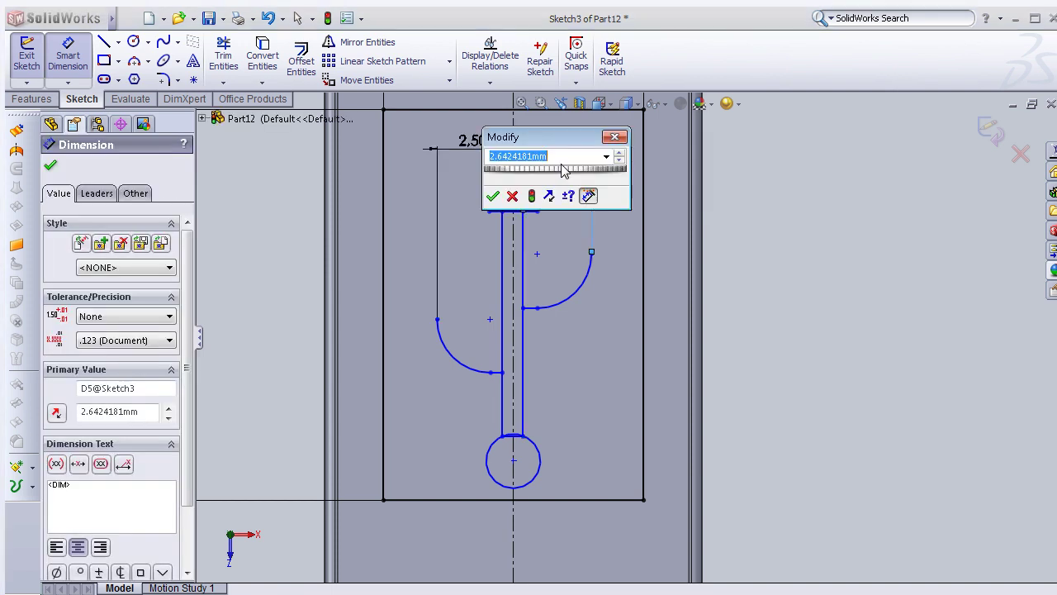
type("2.5")
left_click(492, 196)
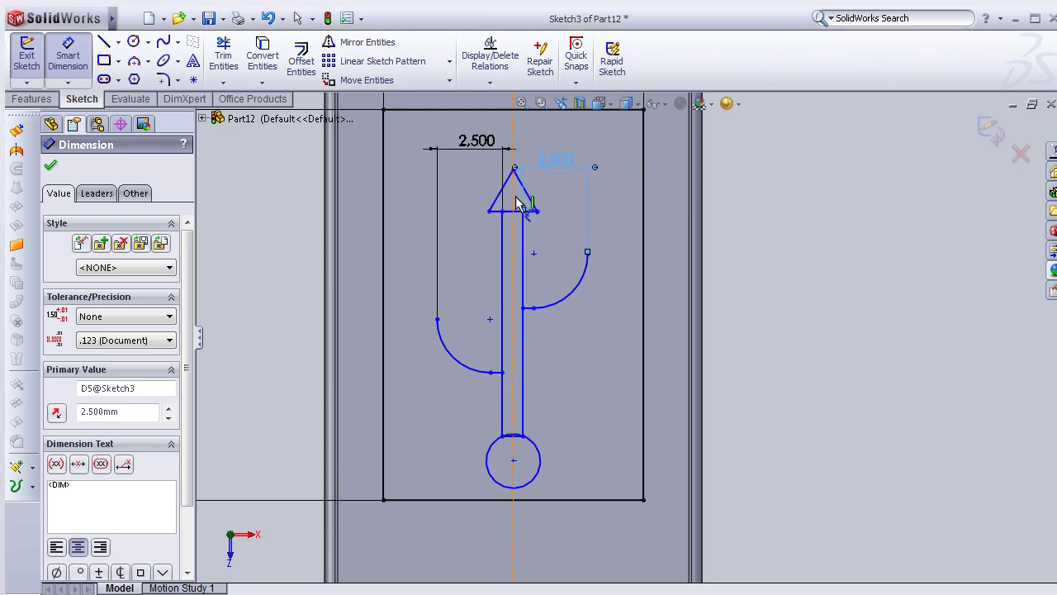
key("Escape")
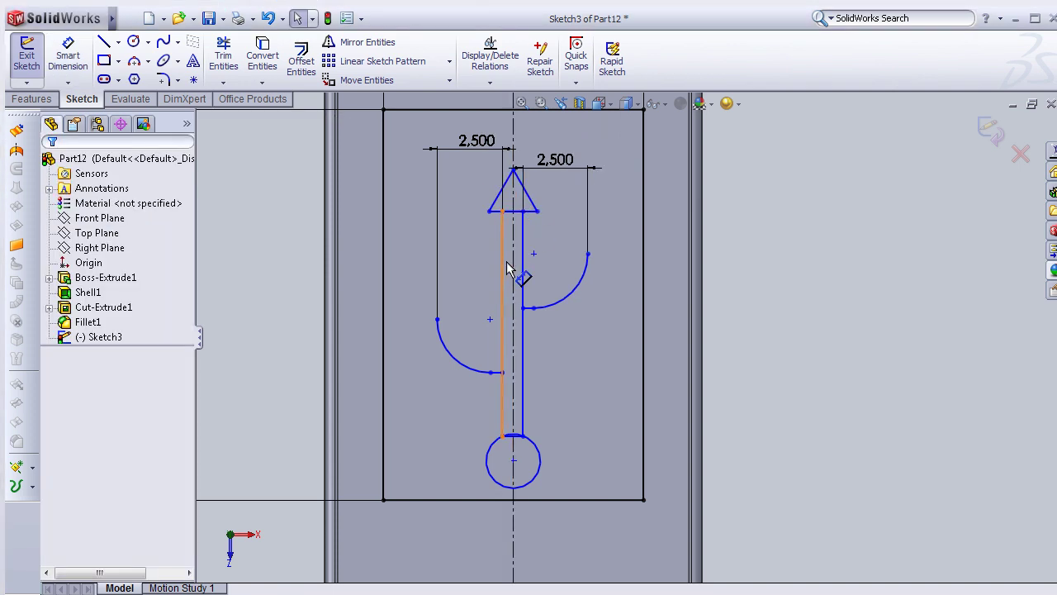
Make the two stem lines symmetric about the centreline
left_click(507, 270)
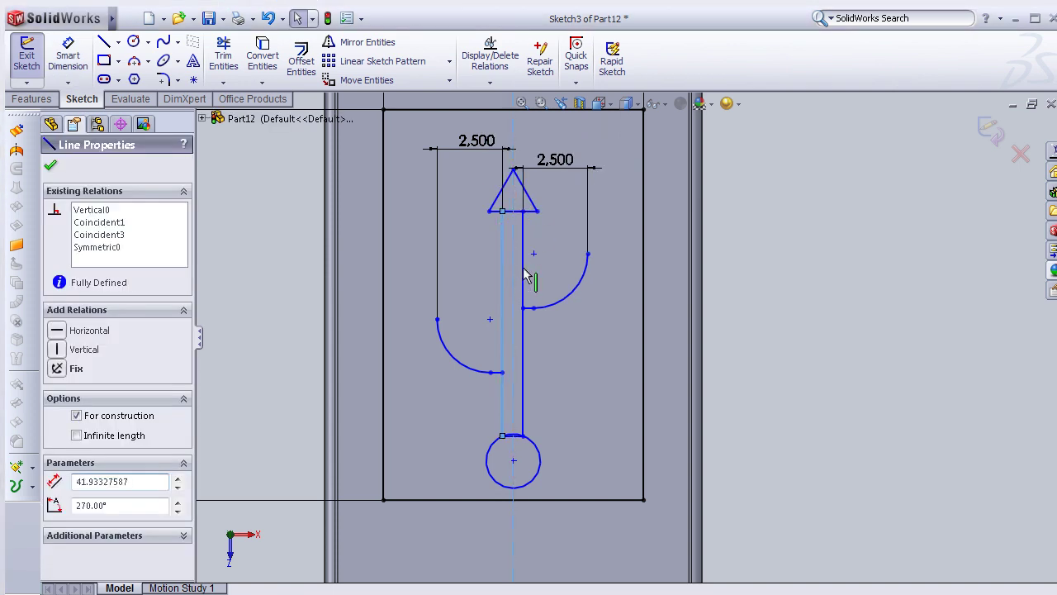
left_click(525, 275, "ctrl")
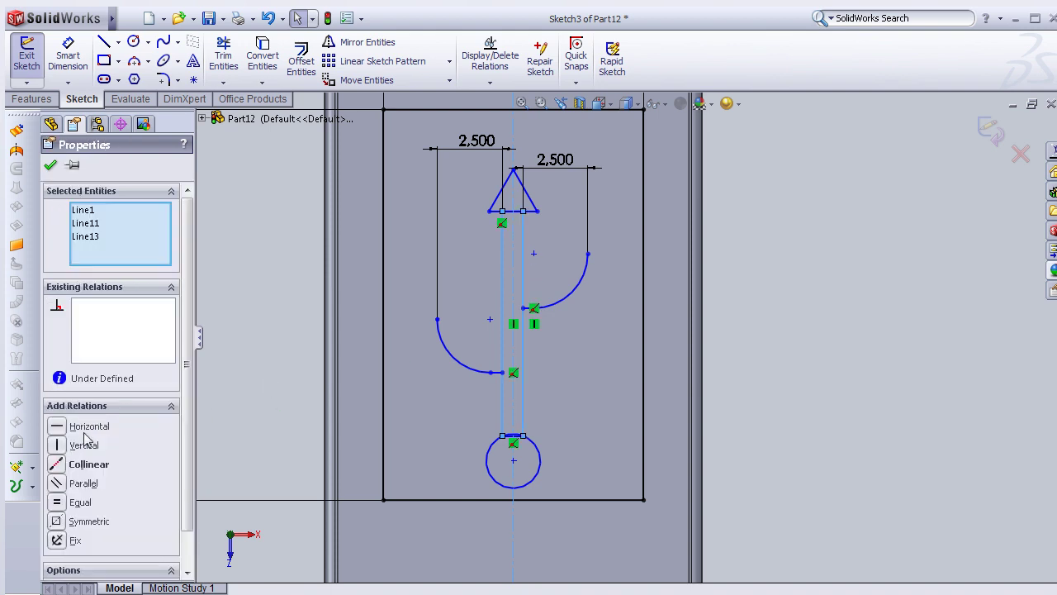
left_click(87, 521)
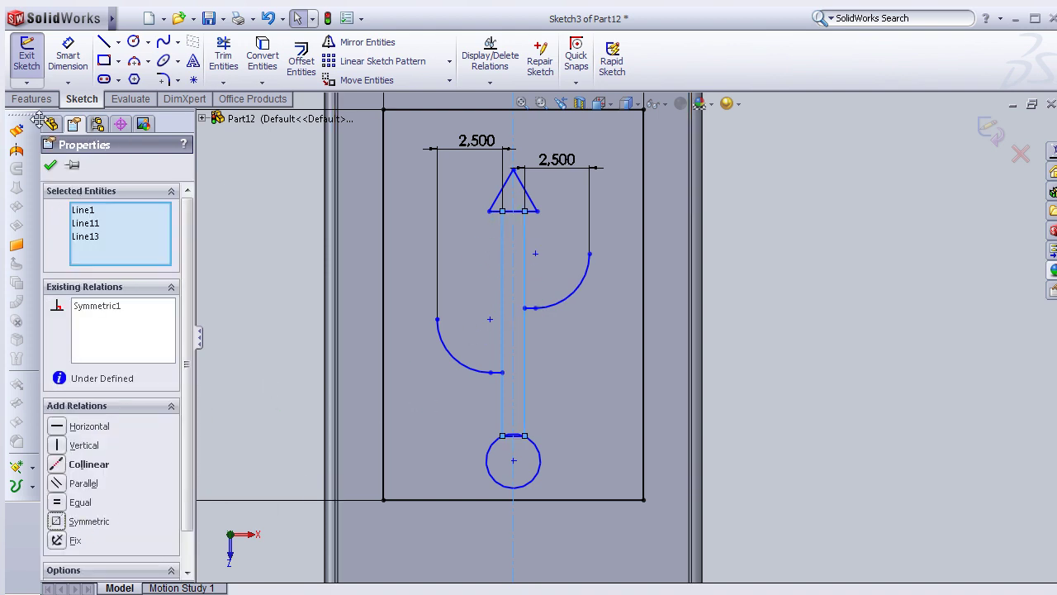
left_click(49, 167)
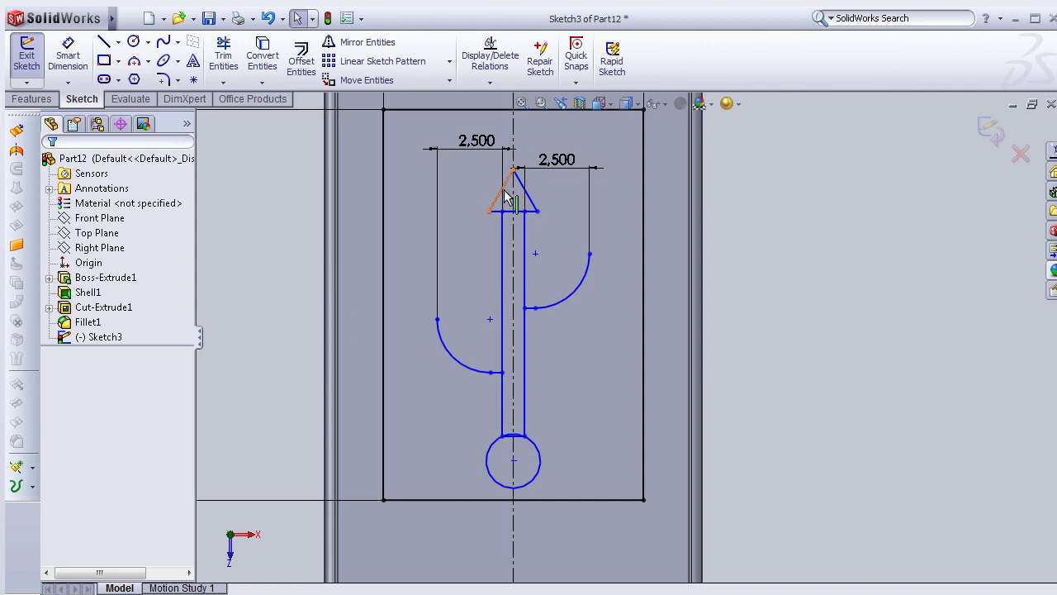
Dimension the stem width to 0.5 mm and the base circle to Ø1.25 mm
left_click(504, 246)
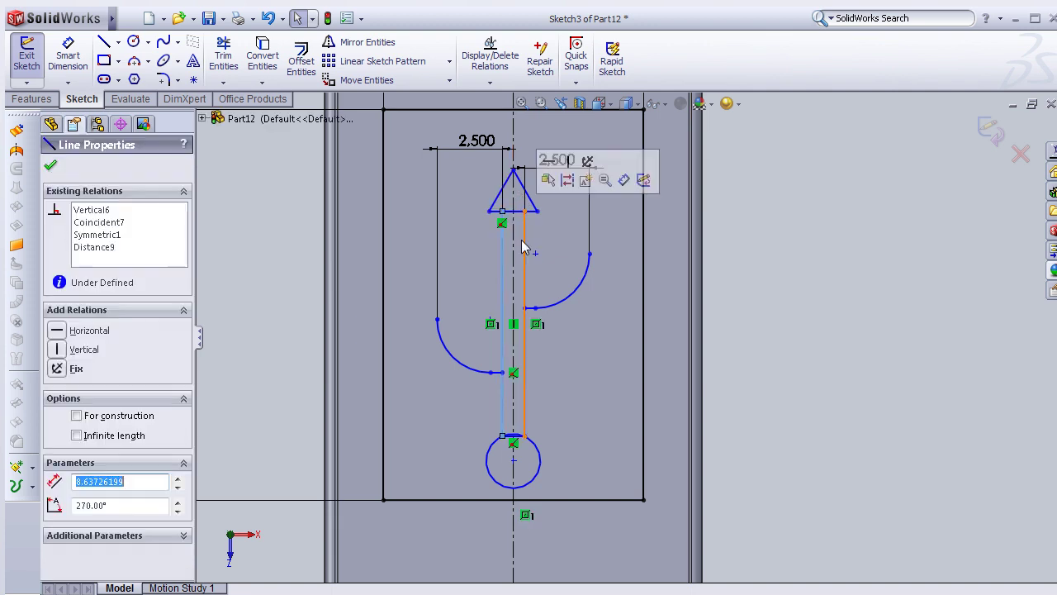
left_click(79, 55)
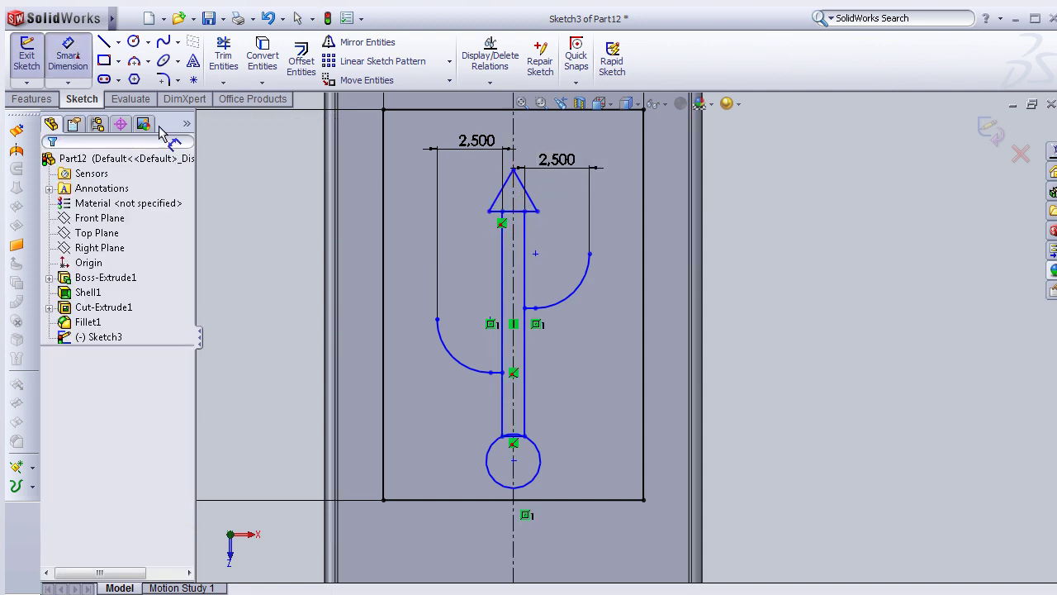
left_click(522, 285)
left_click(525, 281)
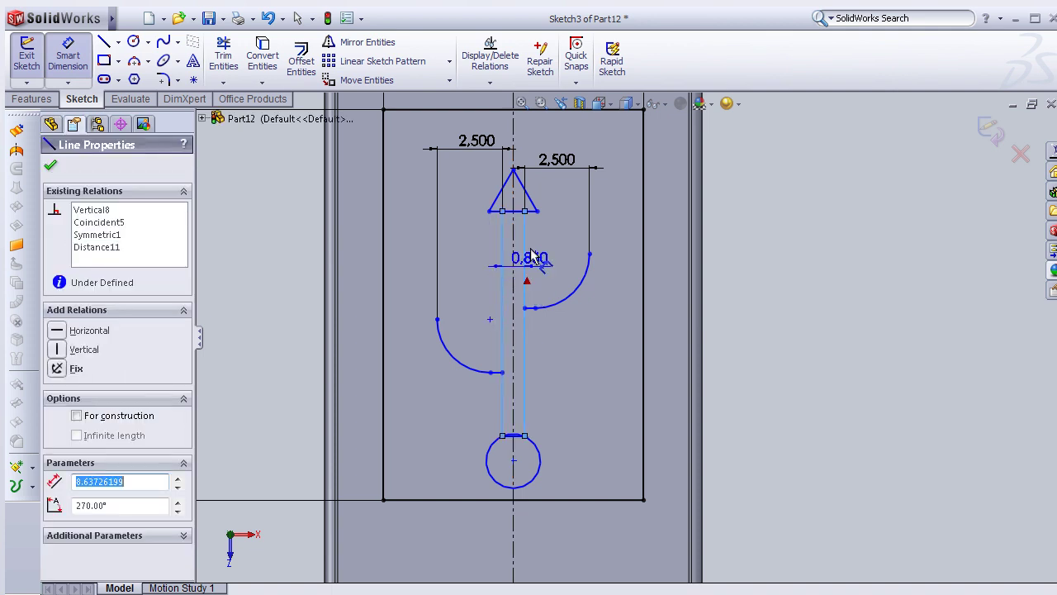
left_click(520, 133)
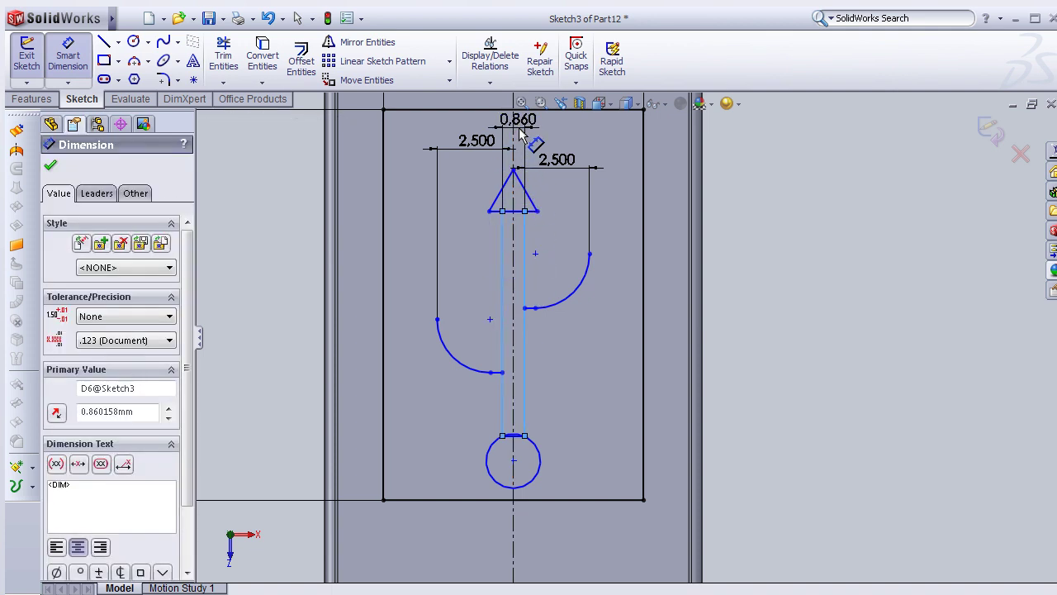
type("0.5")
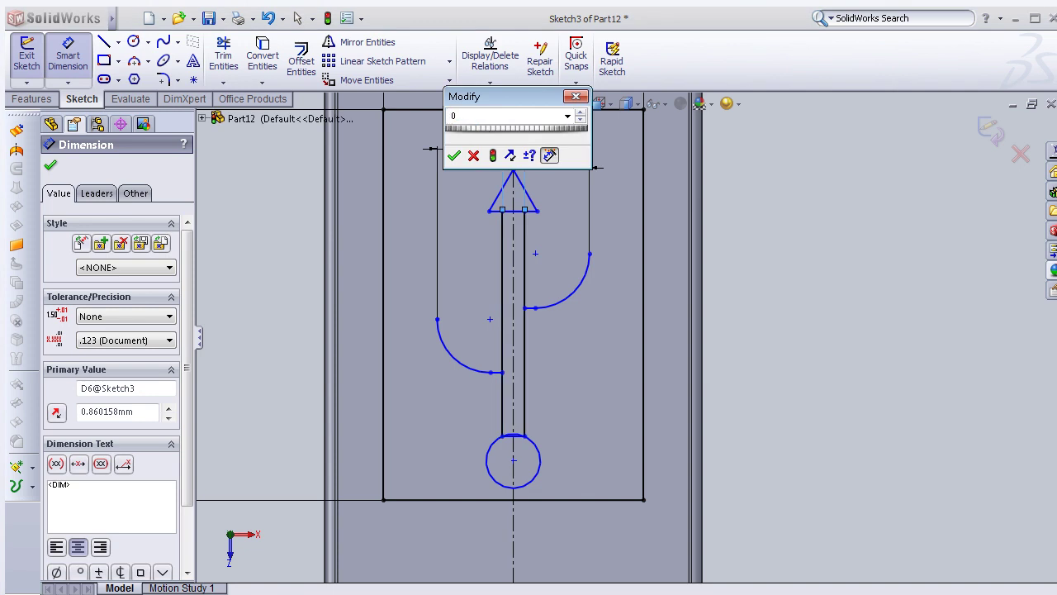
left_click(455, 155)
scroll(542, 460, "up", 1)
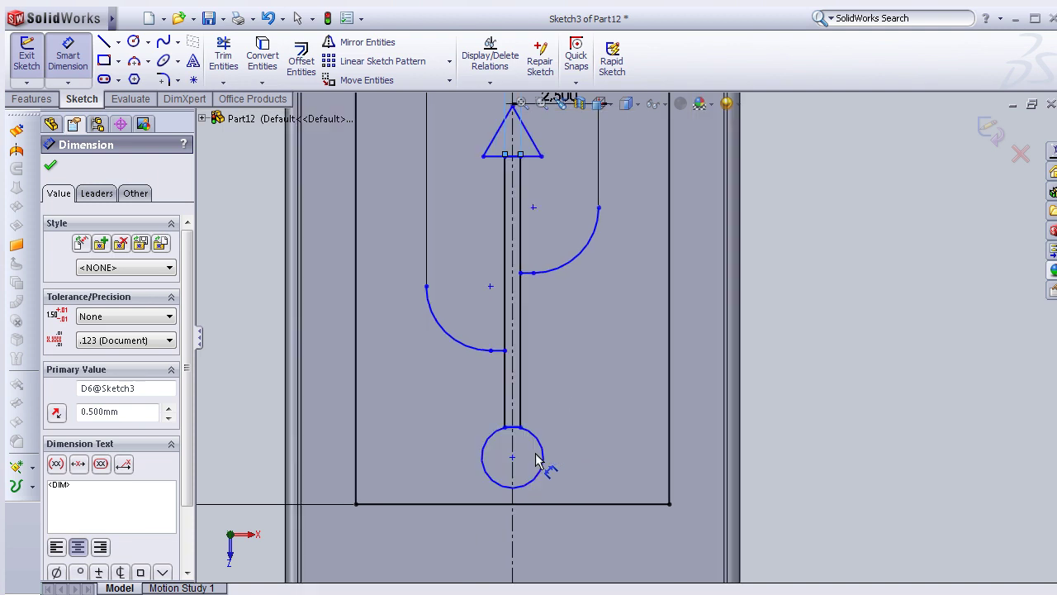
left_click(475, 454)
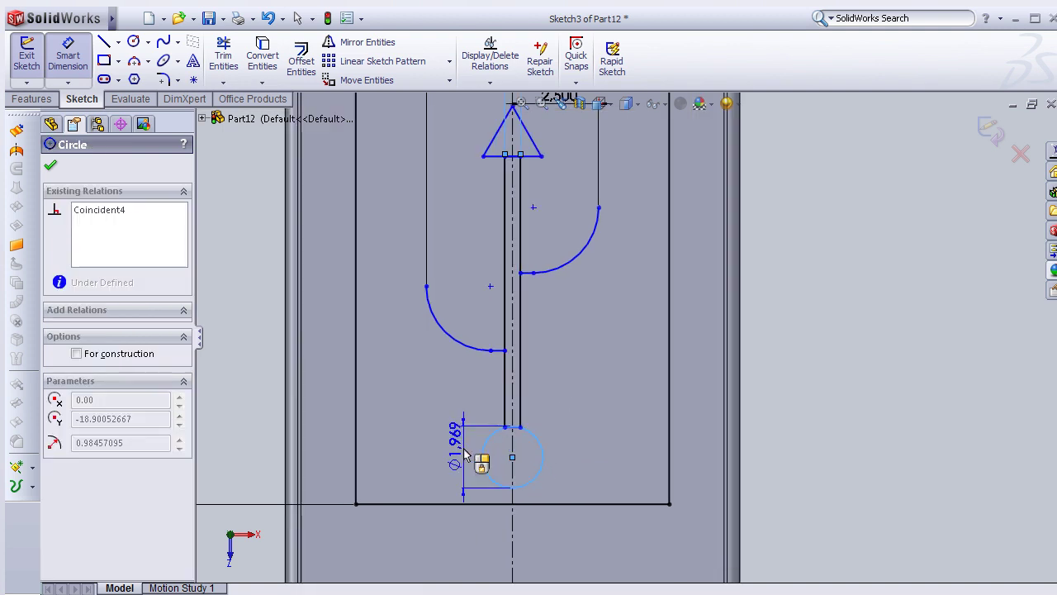
left_click(471, 453)
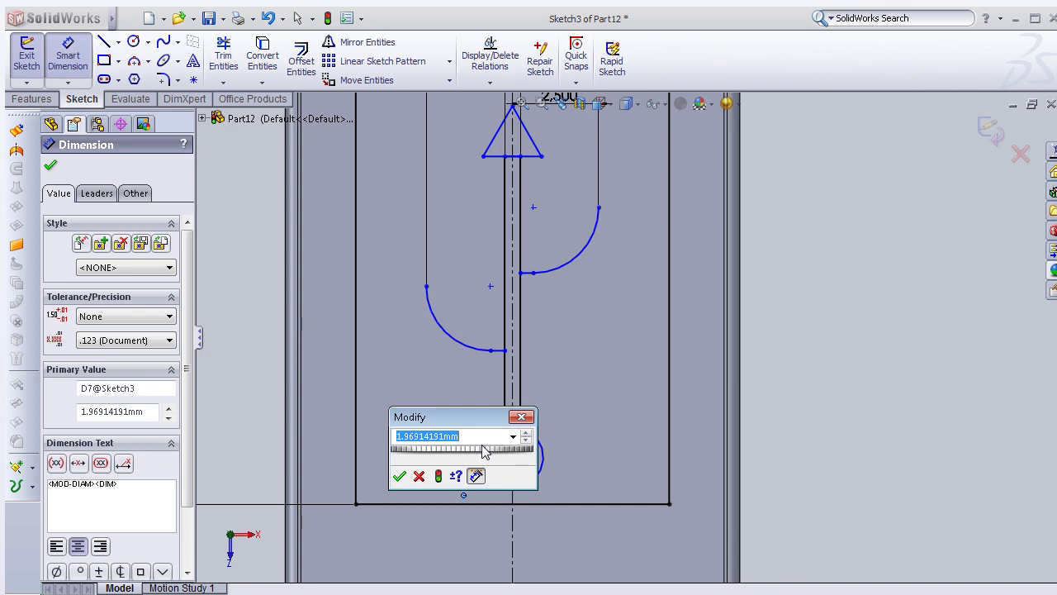
type("1.25")
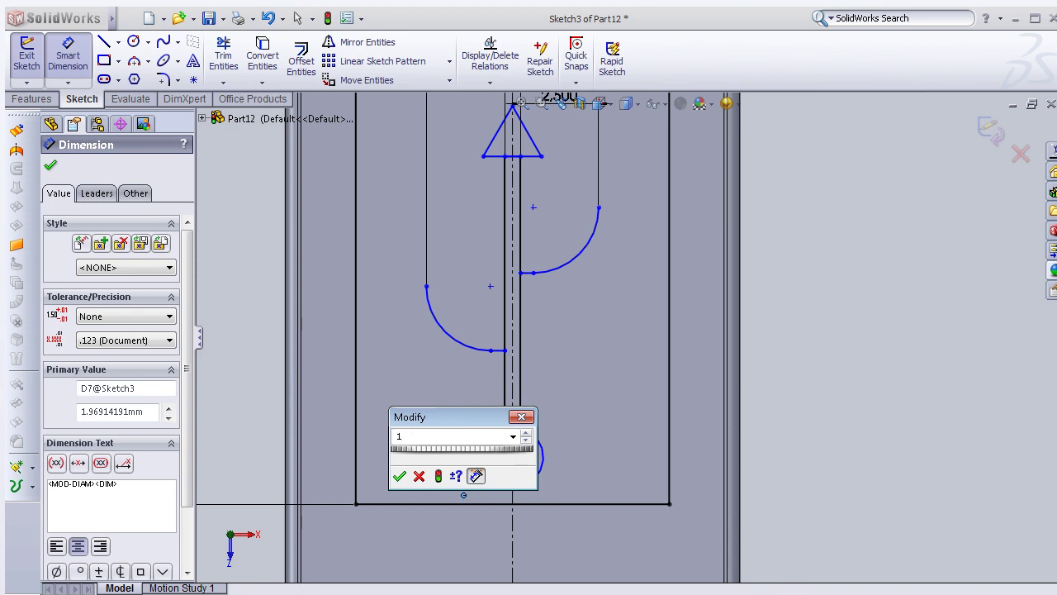
left_click(401, 477)
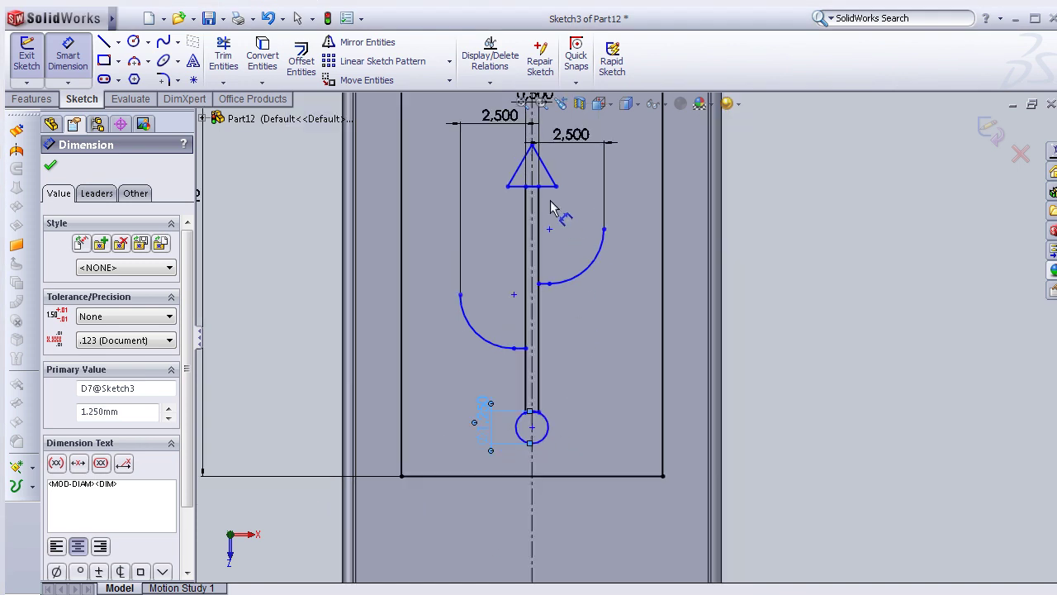
Dimension the arrowhead's left slanted side to 1.5 mm
scroll(556, 217, "down", 1)
left_click(509, 162)
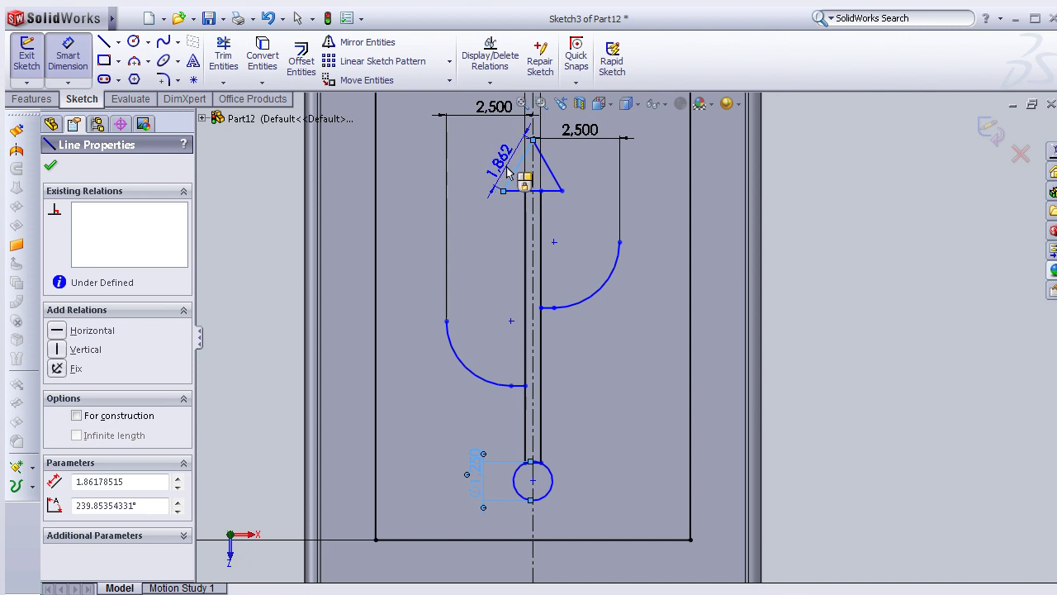
left_click(507, 171)
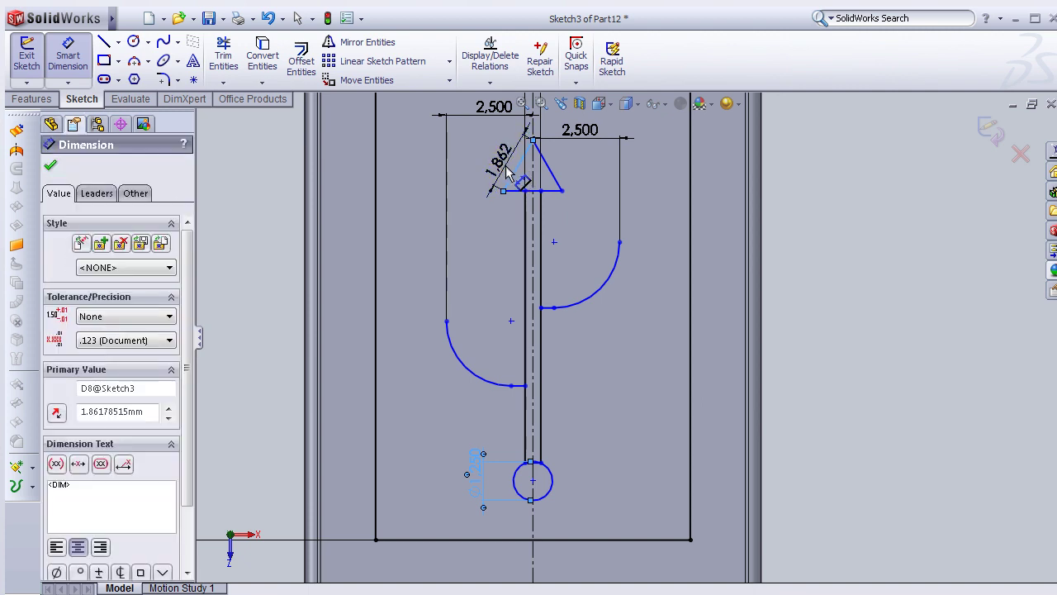
type("1.5")
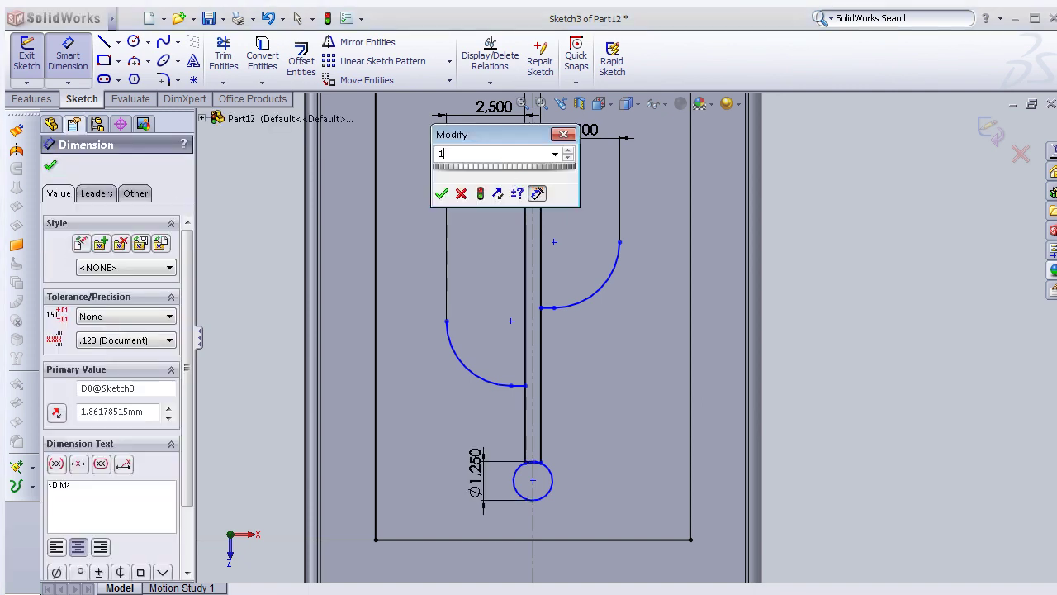
left_click(441, 194)
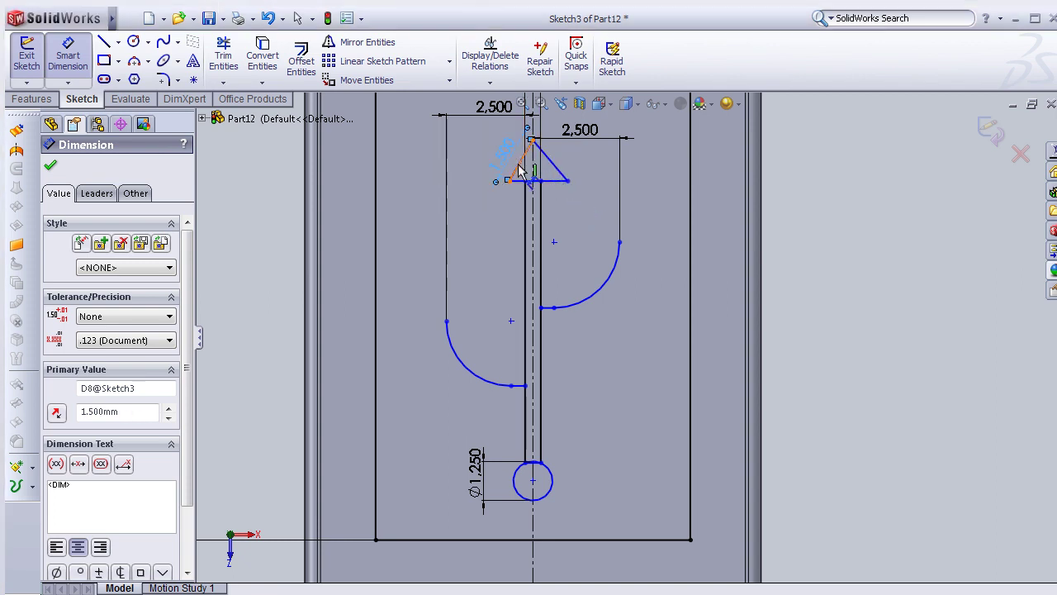
key("Escape")
Add an Equal relation between the arrowhead's two slanted sides
left_click(521, 164)
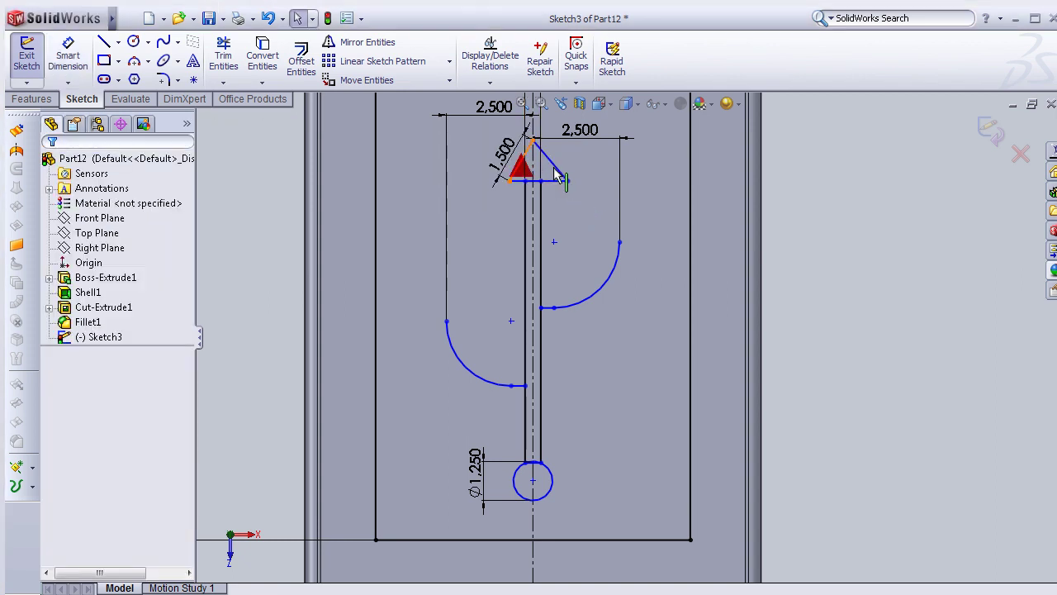
left_click(555, 165, "ctrl")
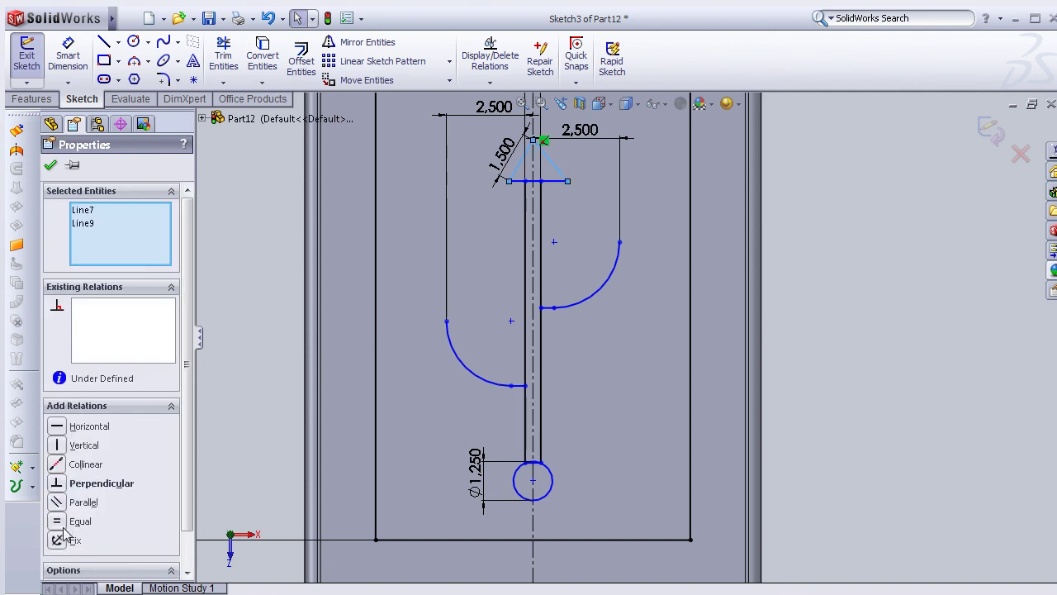
left_click(58, 521)
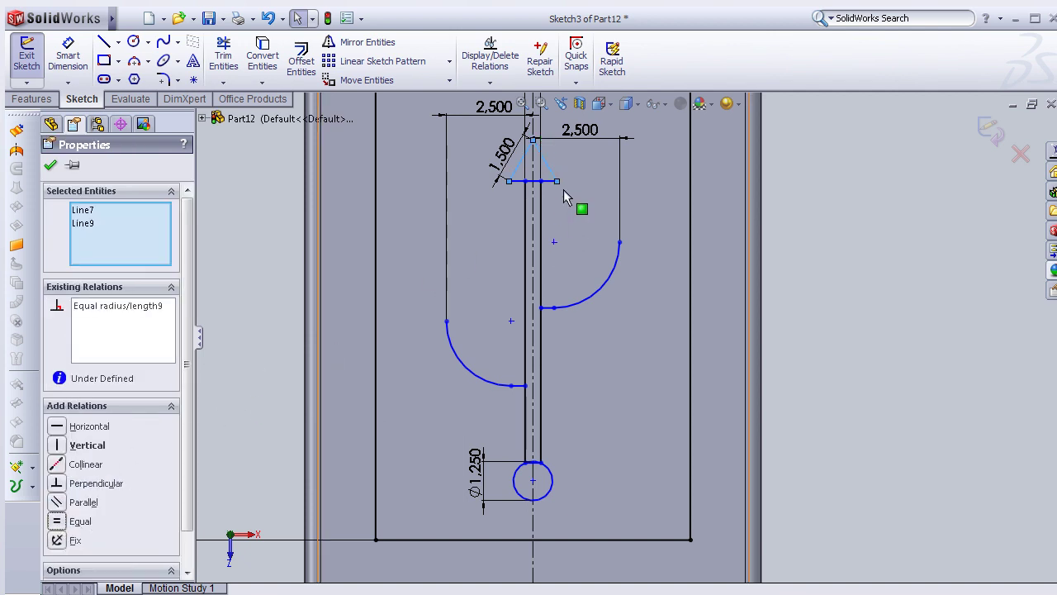
scroll(569, 198, "down", 2)
left_click(483, 276)
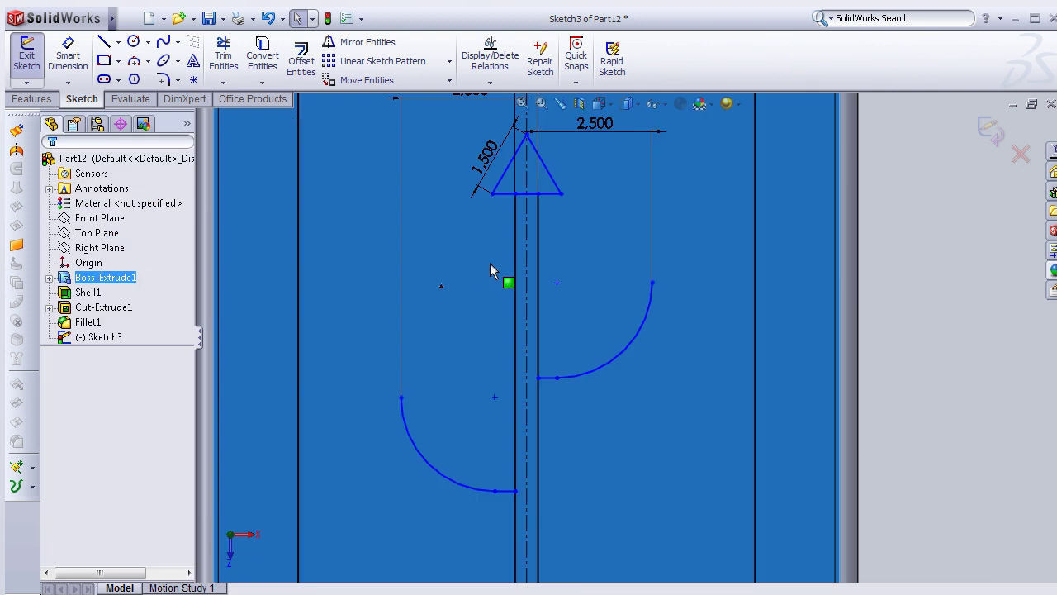
key("Escape")
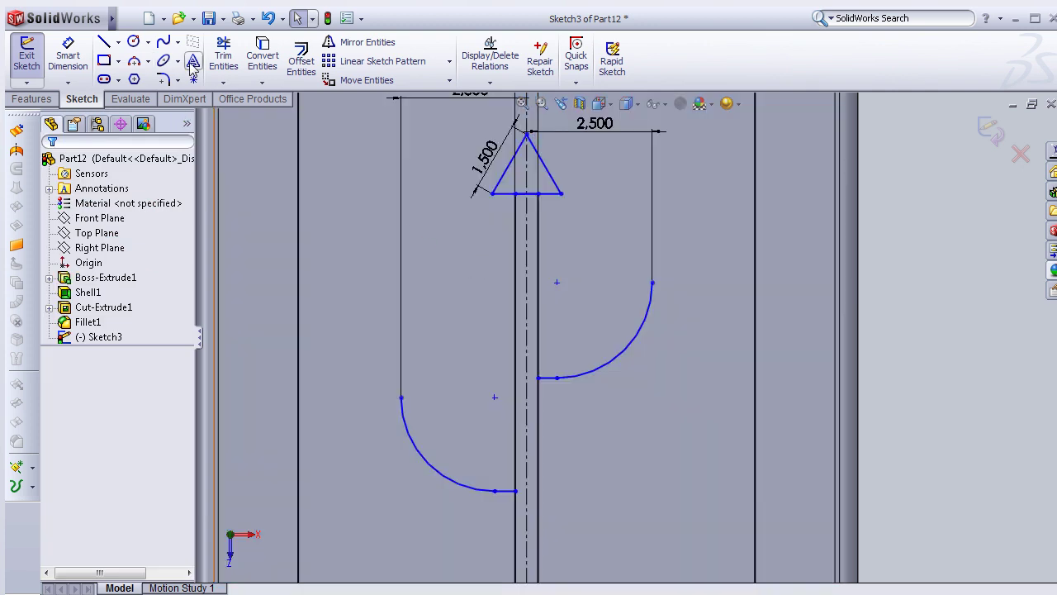
Trim away the arrowhead base segments on both sides of the centreline
left_click(223, 57)
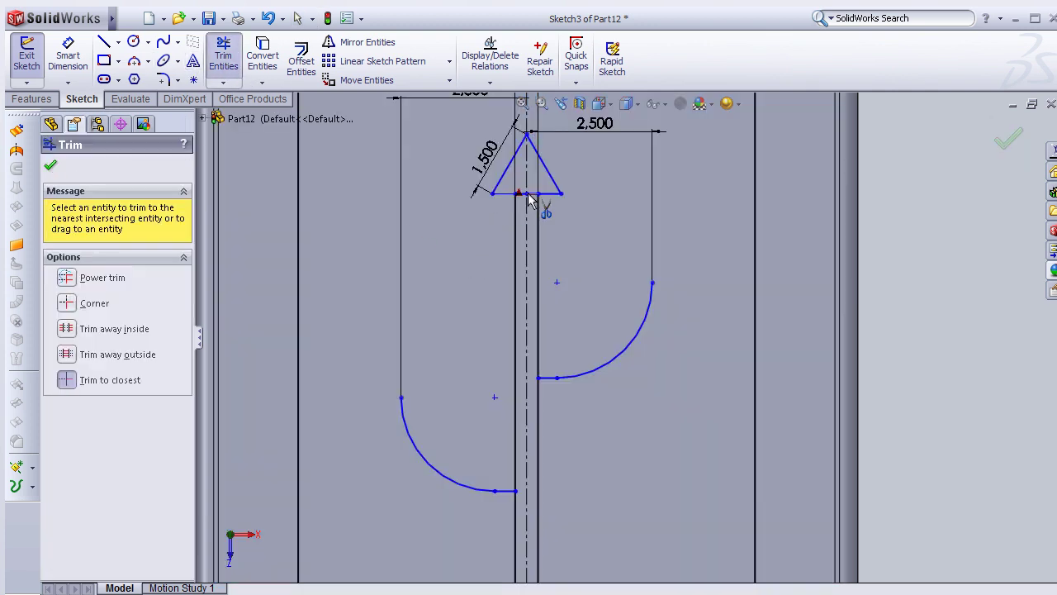
scroll(549, 198, "down", 2)
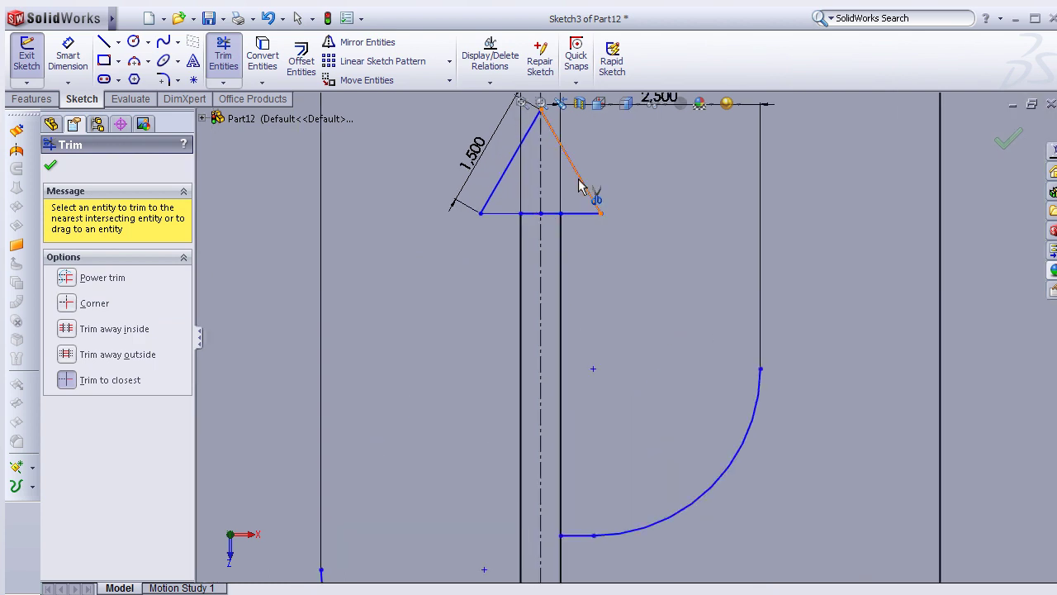
scroll(570, 214, "down", 2)
left_click(487, 279)
left_click(535, 280)
scroll(540, 306, "up", 2)
scroll(602, 484, "up", 2)
scroll(592, 552, "up", 4)
scroll(603, 512, "up", 2)
scroll(615, 479, "up", 2)
scroll(629, 446, "down", 3)
scroll(629, 442, "down", 2)
scroll(630, 427, "down", 3)
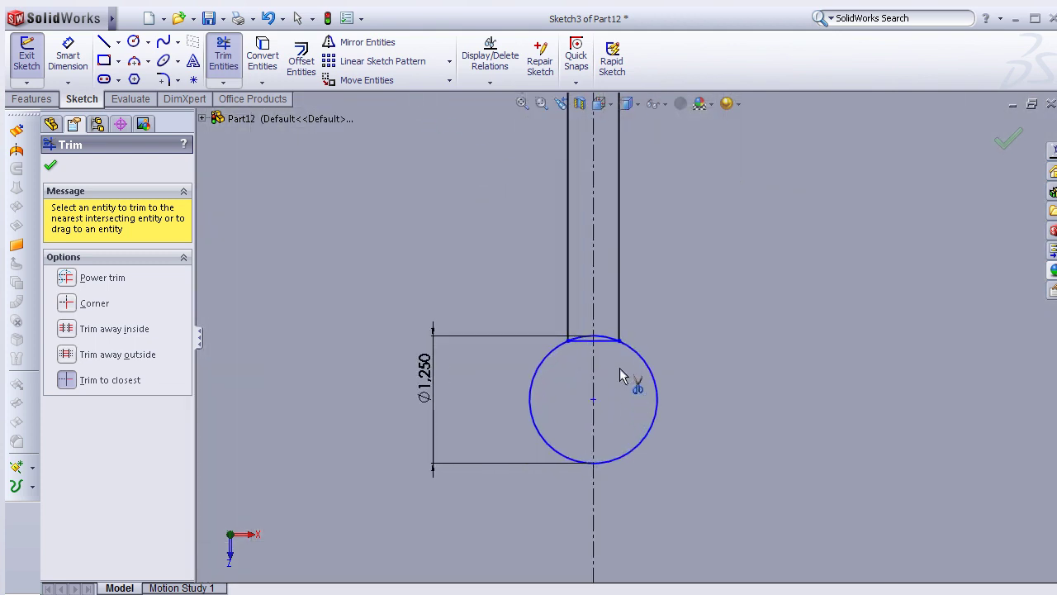
scroll(625, 378, "down", 1)
Trim the circle arc between the stem lines, then begin offsetting the left branch arc
left_click(569, 328)
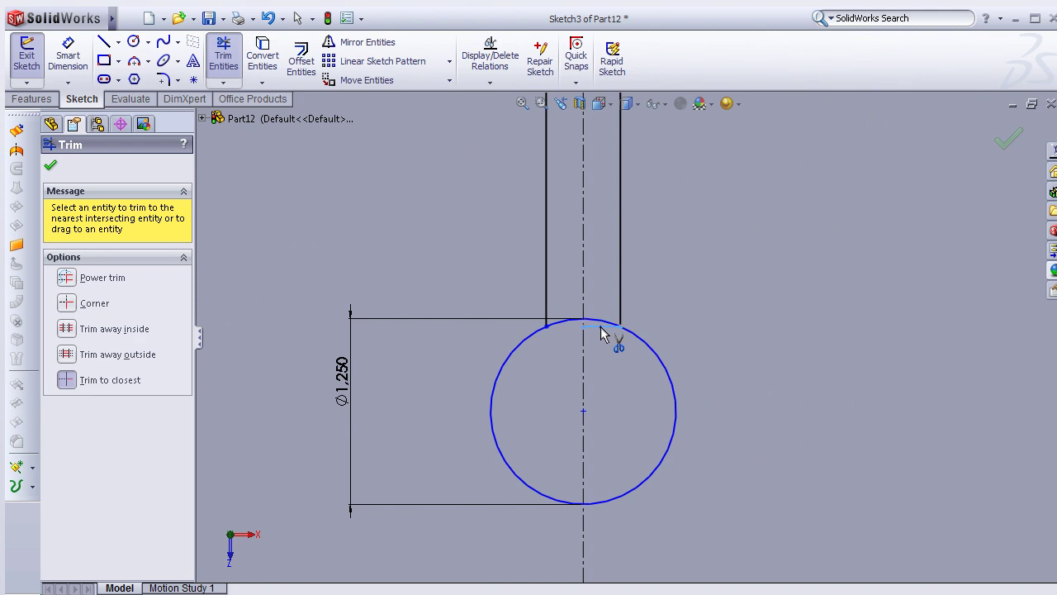
left_click(601, 327)
scroll(607, 264, "up", 2)
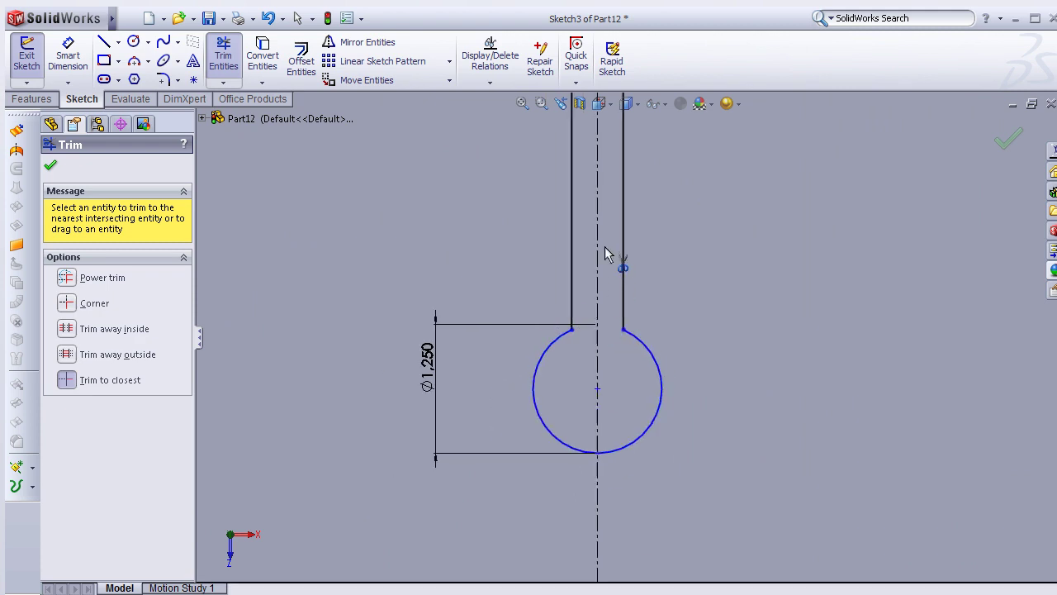
scroll(604, 239, "up", 1)
scroll(605, 223, "up", 2)
scroll(623, 182, "up", 1)
scroll(632, 157, "down", 2)
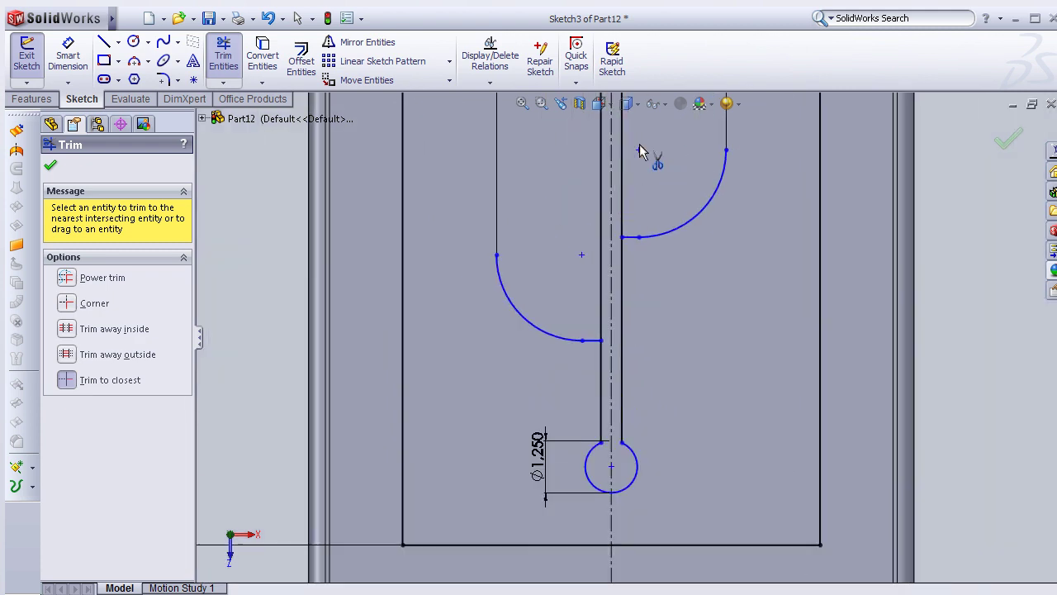
key("Escape")
scroll(459, 135, "down", 2)
left_click(301, 61)
left_click(539, 386)
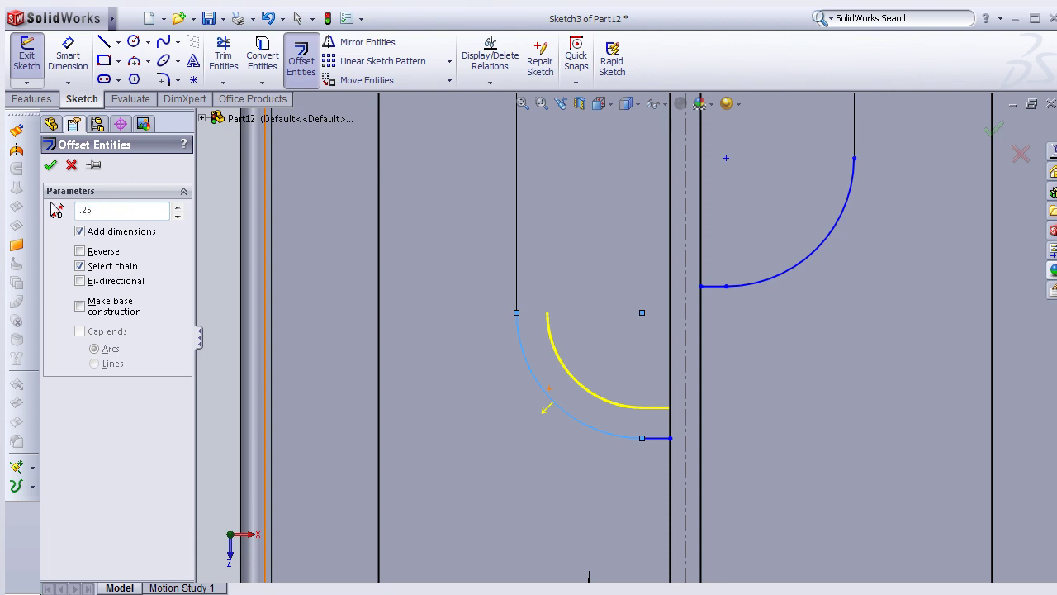
Offset the left and right branch arcs by 0.25 mm to give double-line arms
left_click(50, 164)
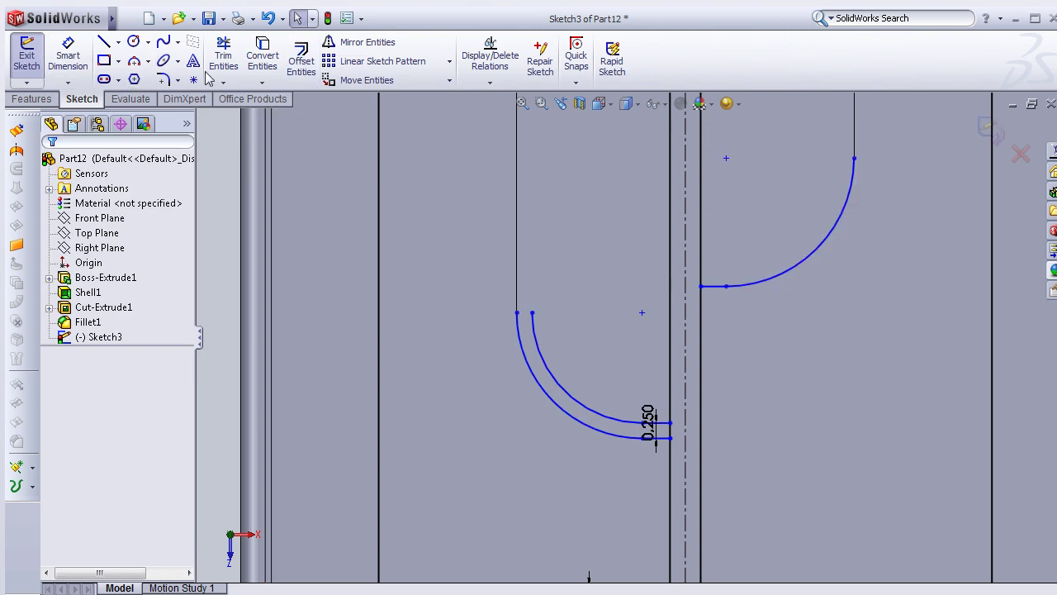
left_click(299, 63)
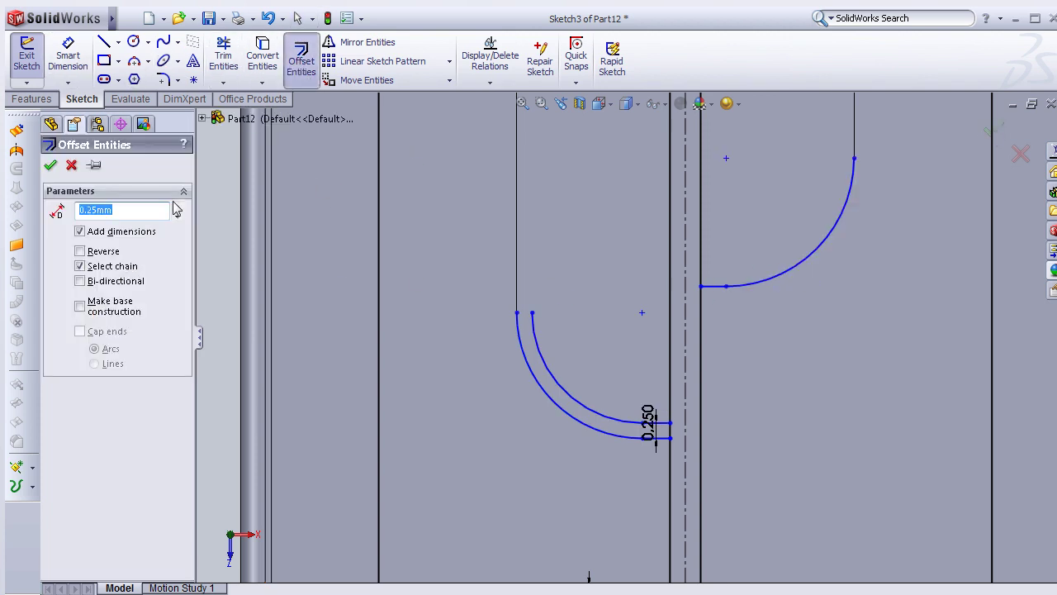
left_click(826, 245)
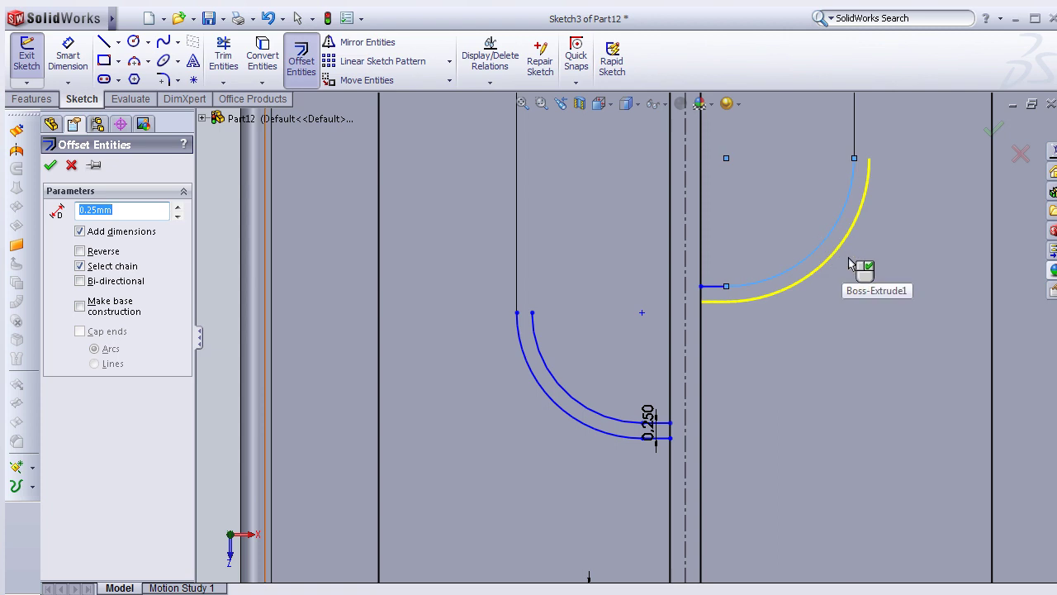
scroll(851, 250, "up", 2)
scroll(851, 251, "up", 2)
left_click(731, 273)
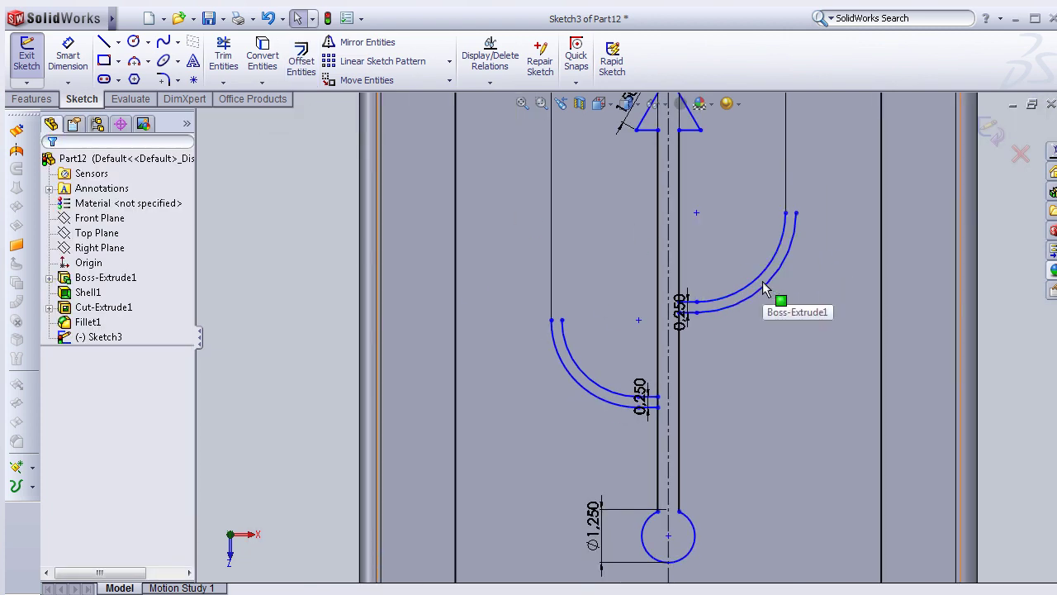
Draw a small square rectangle at the right arm's tip
left_click(776, 214)
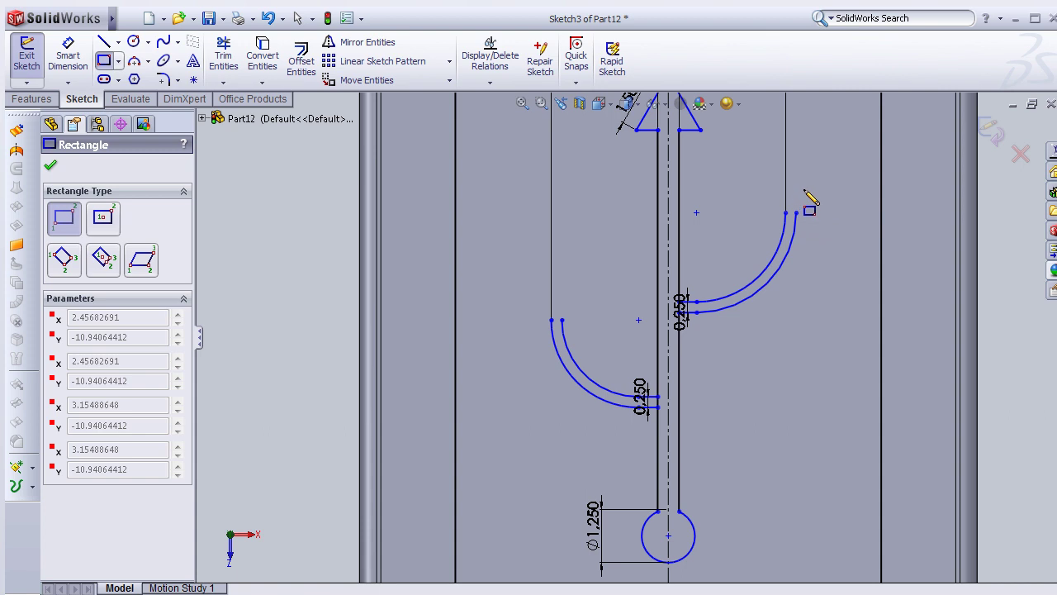
left_click(768, 184)
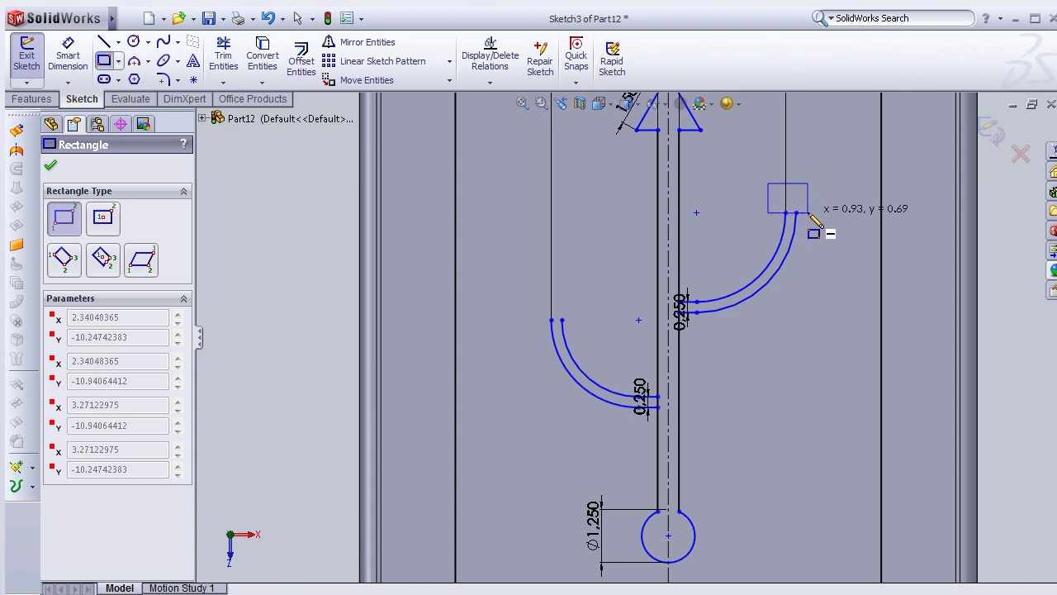
left_click(810, 212)
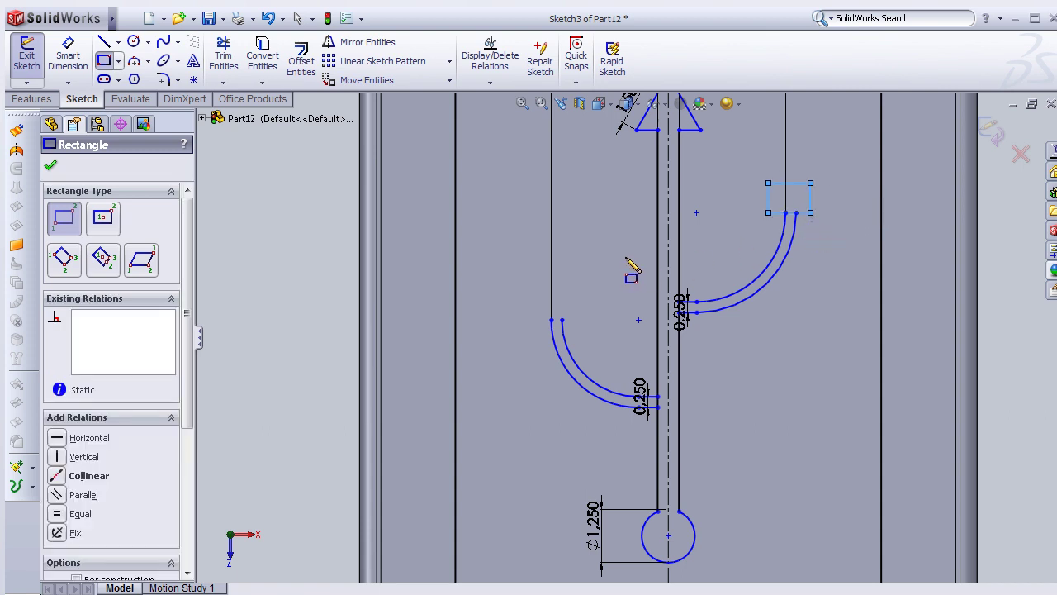
key("Escape")
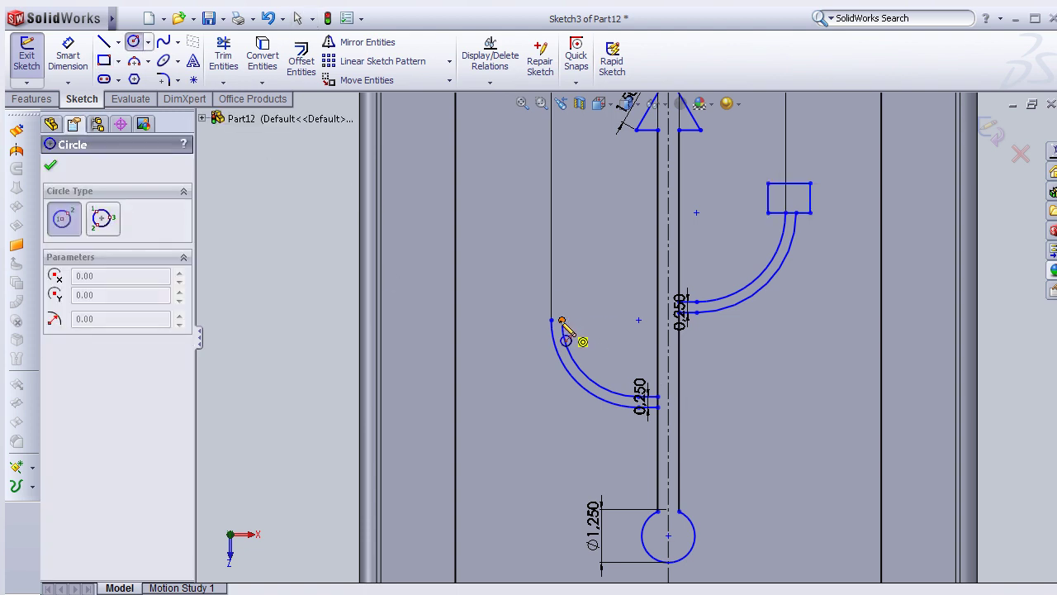
scroll(563, 322, "down", 2)
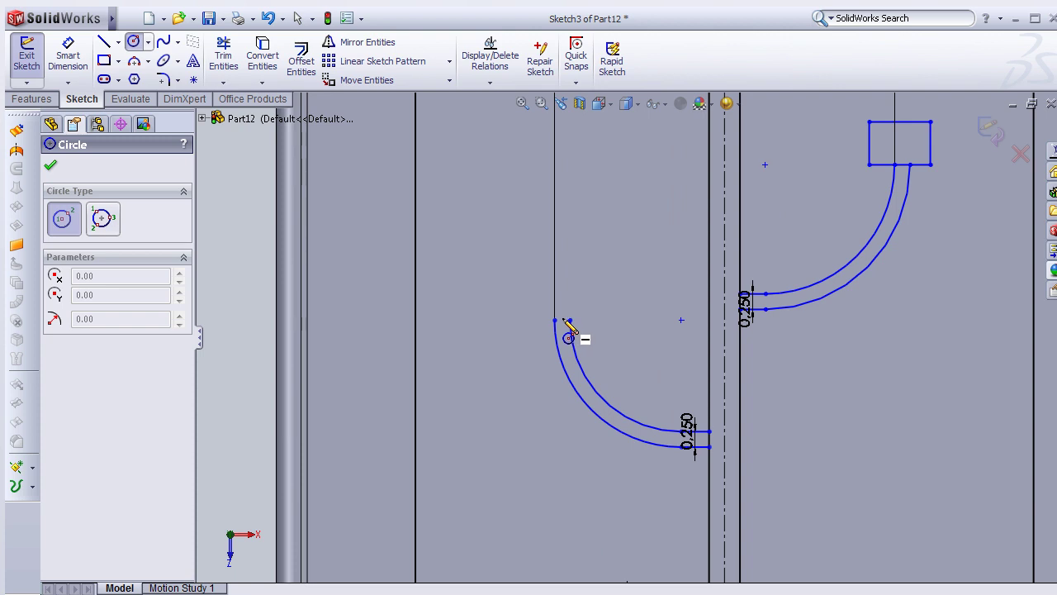
Draw a circle centred on the left arm's tip
left_click(563, 320)
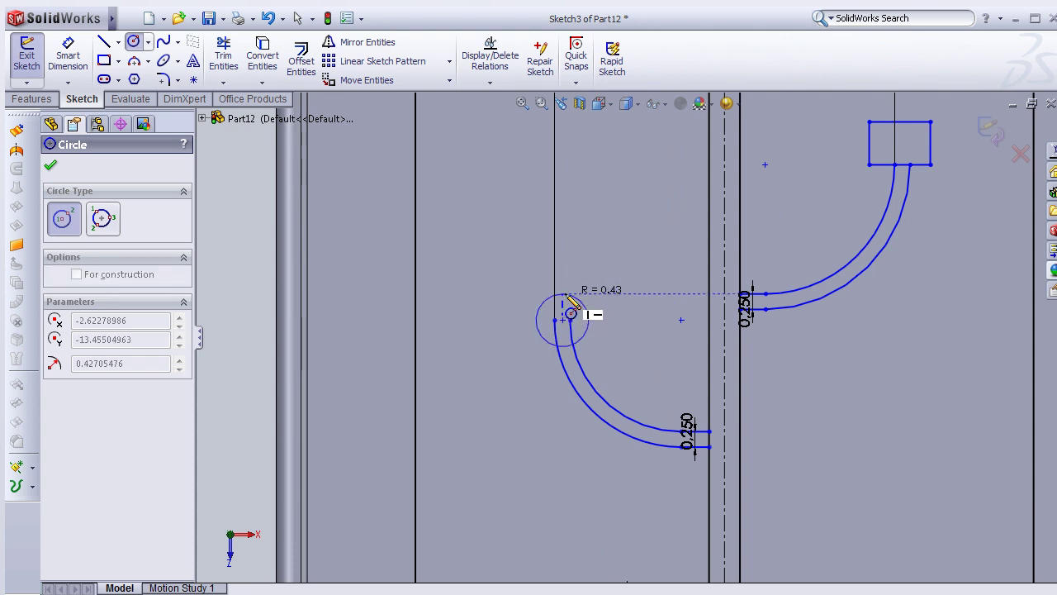
left_click(589, 299)
key("d")
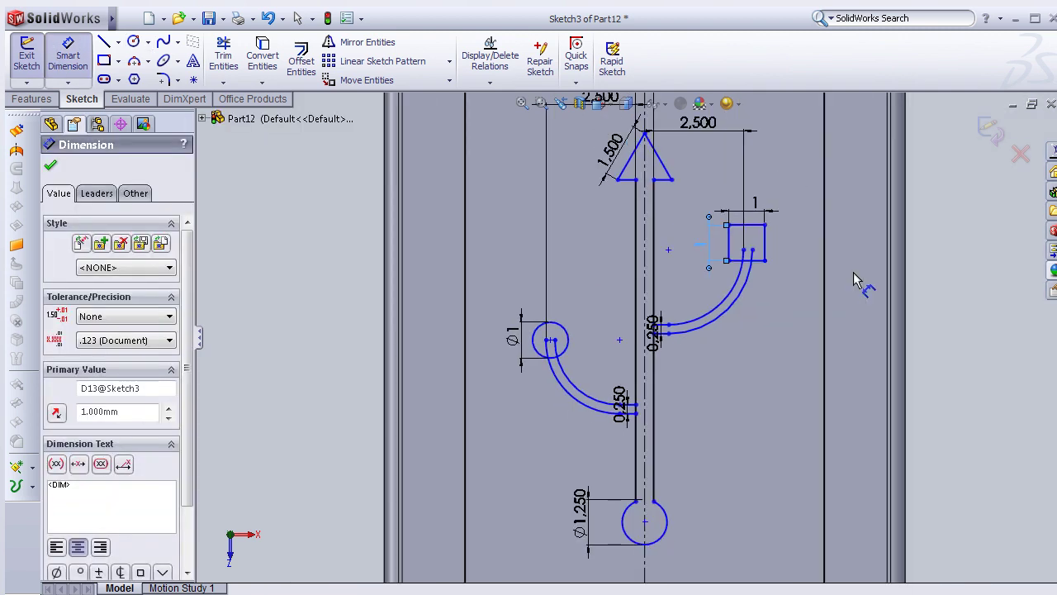
Trim the overlapping arm line and the square's bottom edge between the arm lines, deleting linked dimensions
left_click(223, 57)
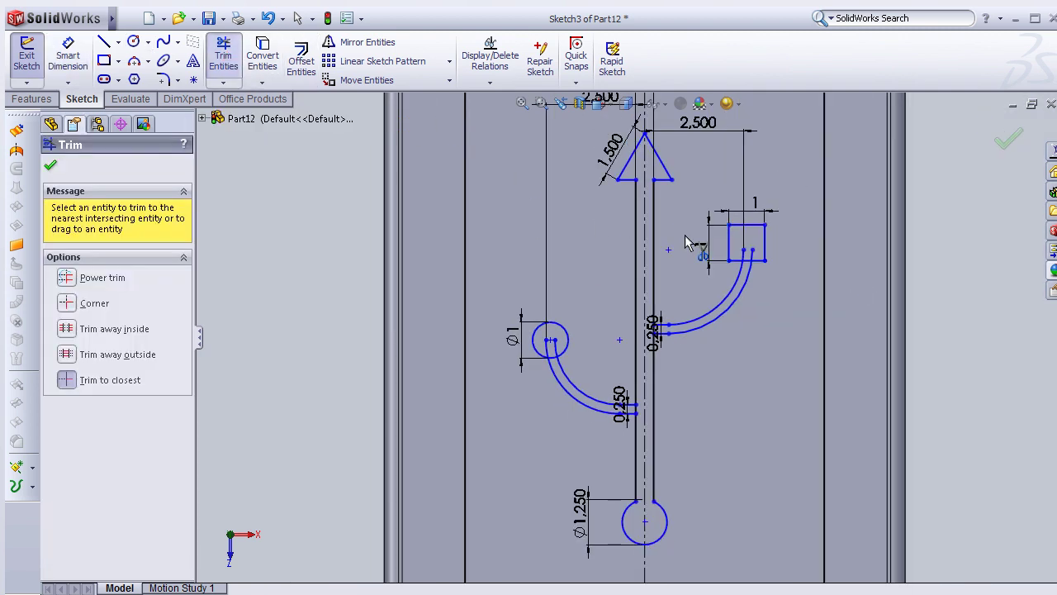
scroll(744, 261, "down", 3)
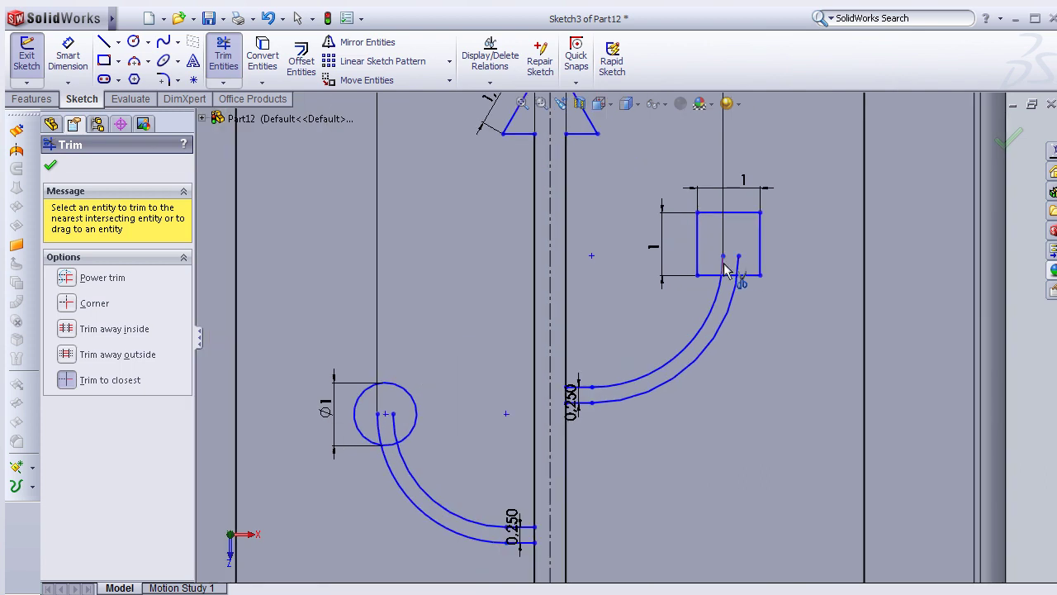
left_click(738, 268)
left_click(173, 89)
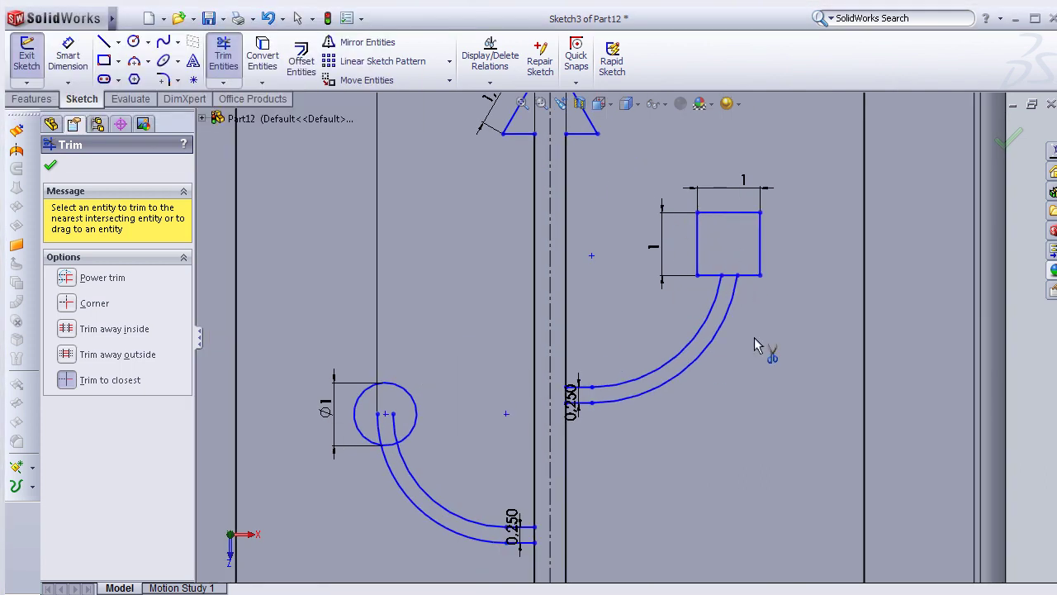
left_click(727, 276)
Trim the circle's lower arc between the arm lines and the stem line where the arm joins
left_click(394, 444)
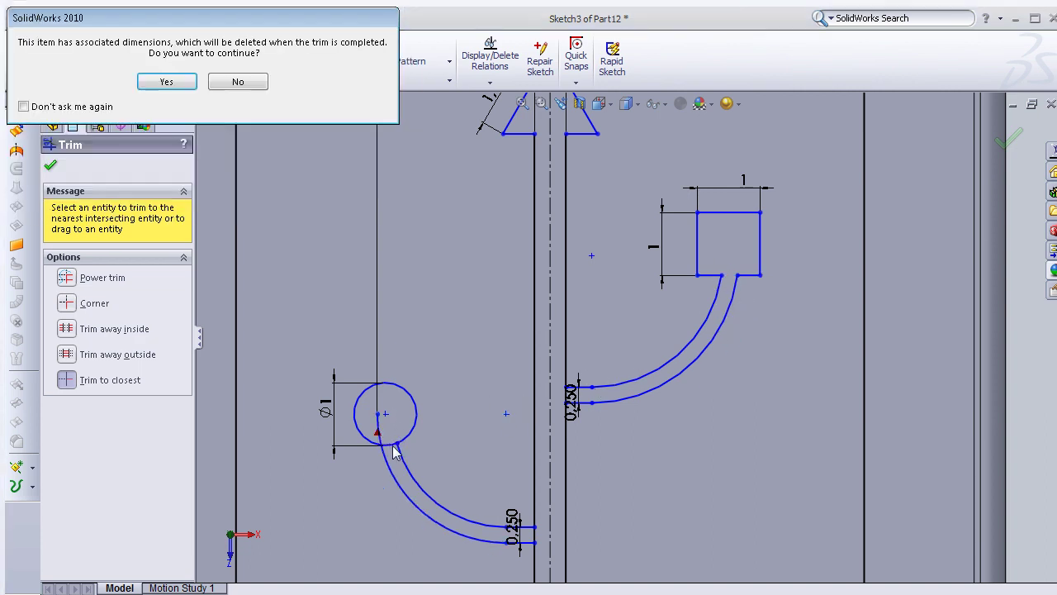
left_click(166, 81)
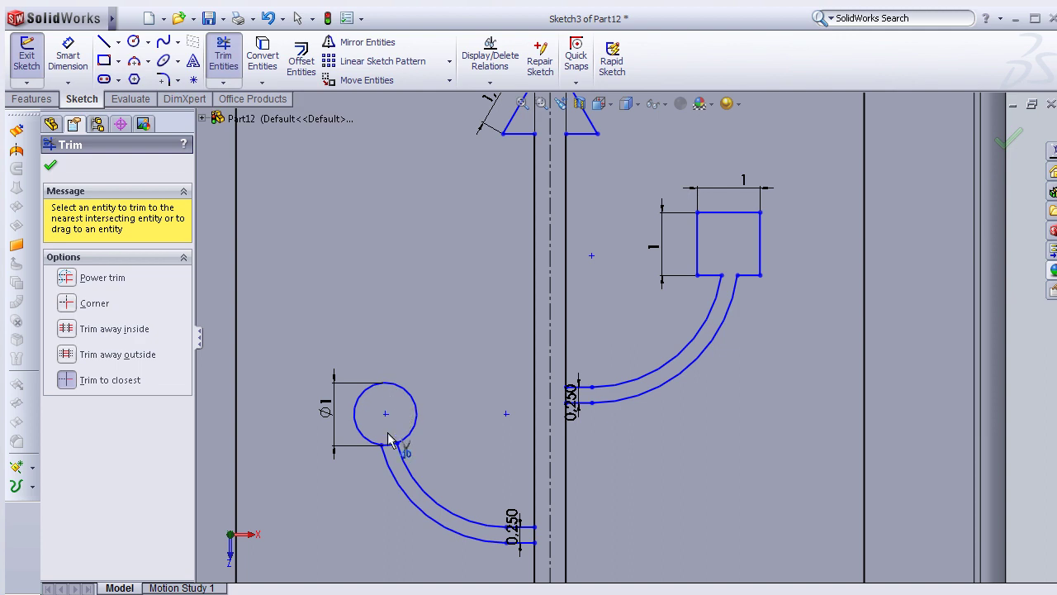
scroll(513, 464, "down", 2)
scroll(513, 465, "down", 1)
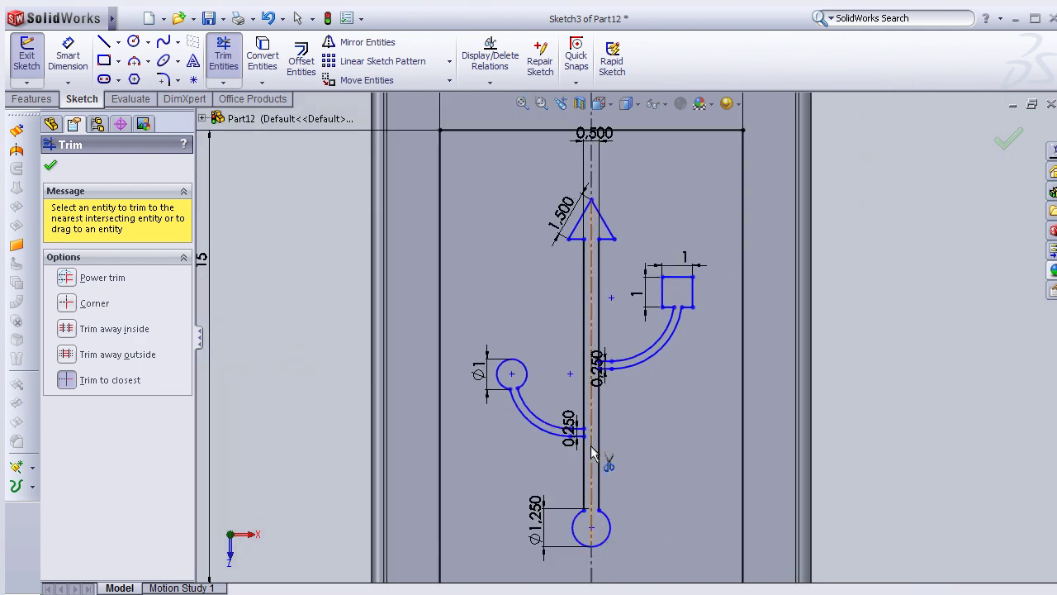
scroll(583, 455, "up", 3)
scroll(594, 375, "up", 1)
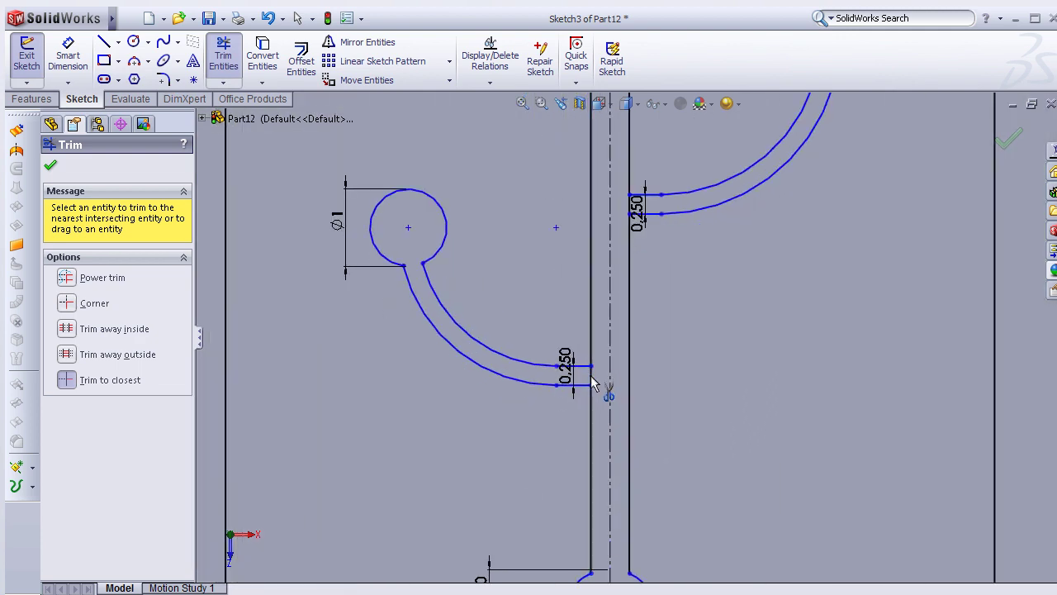
left_click(639, 213)
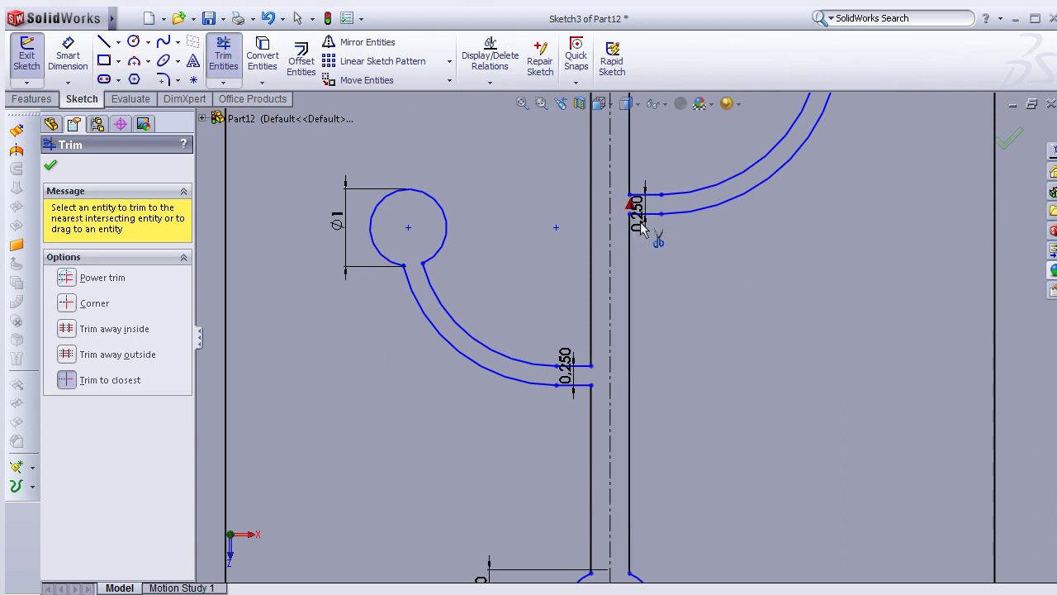
scroll(649, 226, "down", 3)
scroll(652, 228, "down", 1)
scroll(655, 233, "up", 1)
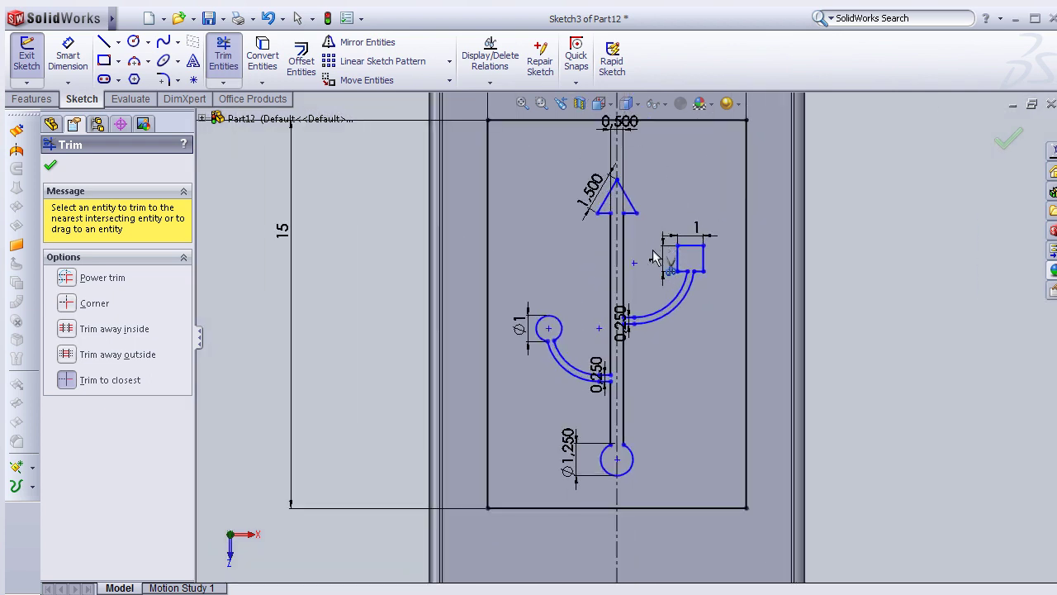
scroll(653, 258, "down", 1)
Fillet all four corners of the 10 × 15 panel rectangle with 1 mm (R1) sketch fillets
left_click(168, 81)
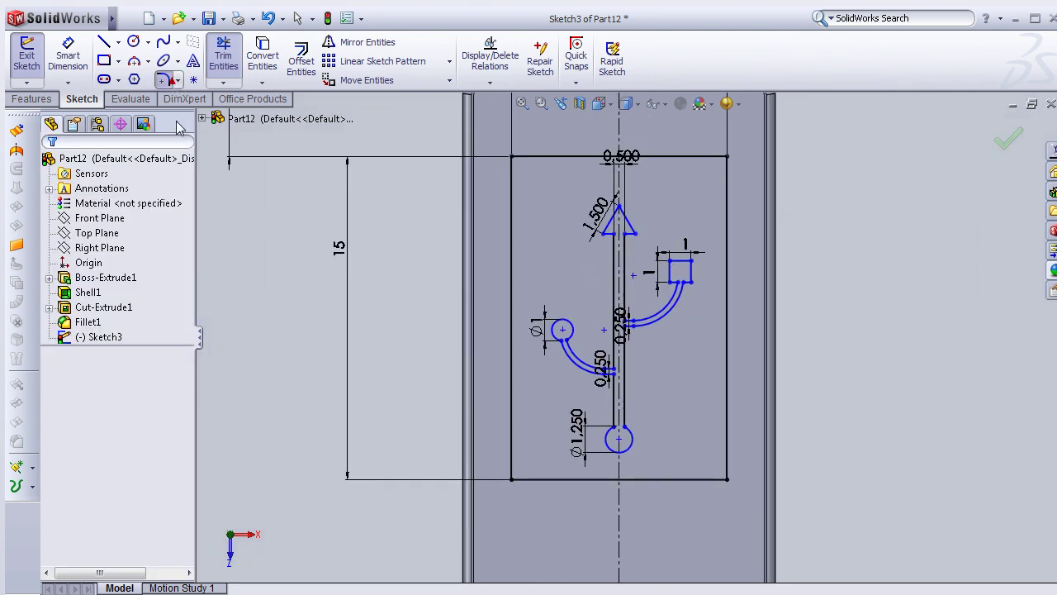
type("1.00mm")
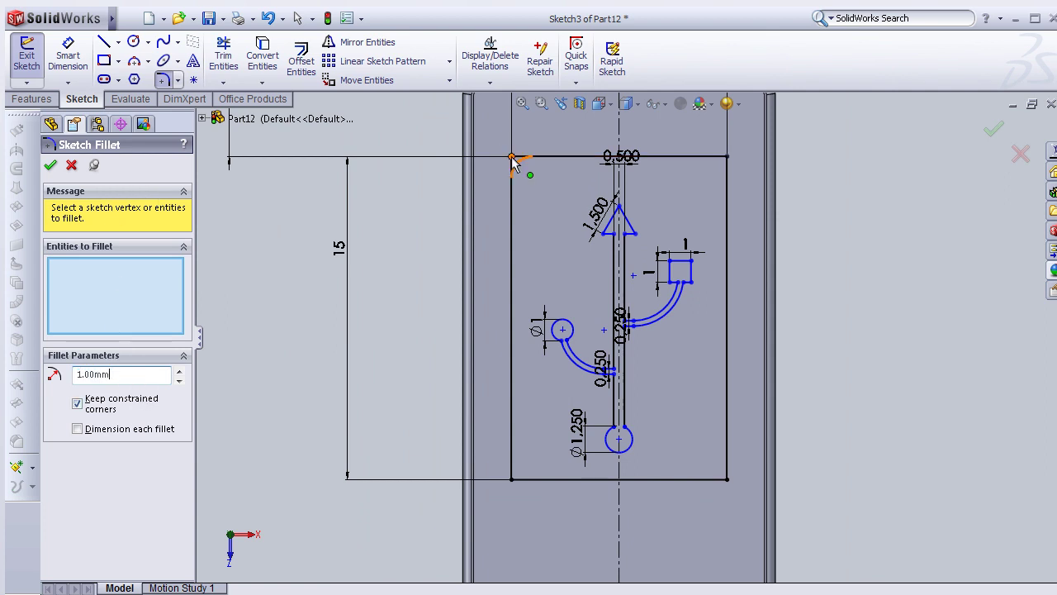
left_click(512, 158)
left_click(728, 160)
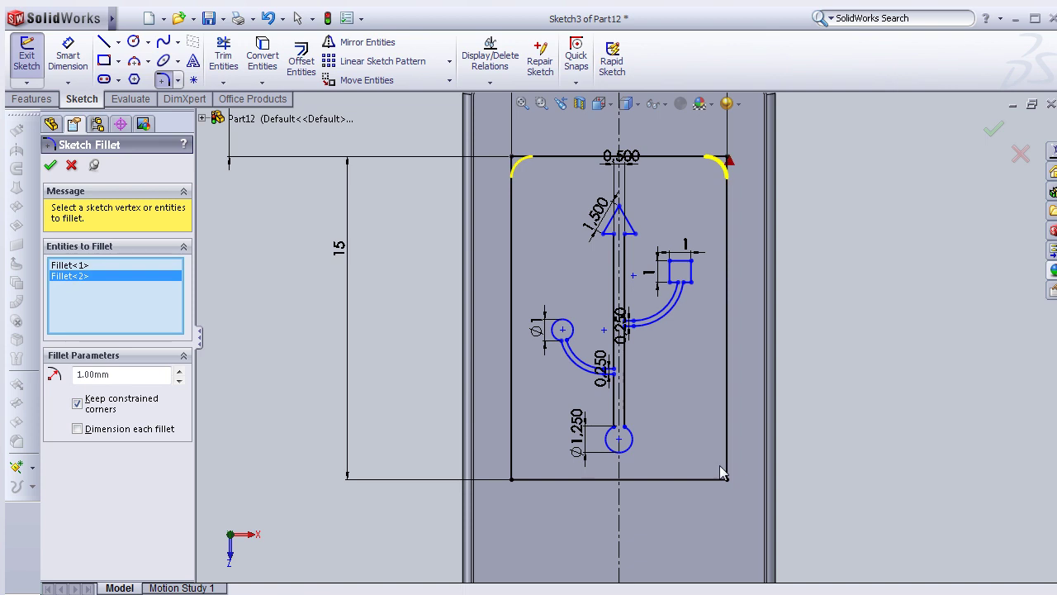
left_click(727, 478)
left_click(513, 479)
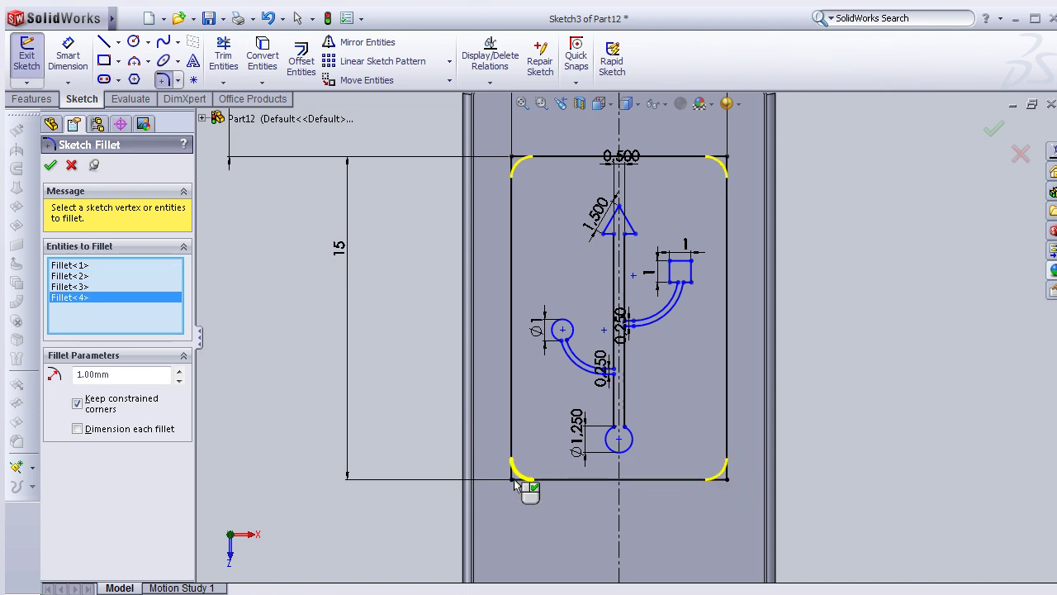
left_click(51, 166)
scroll(436, 277, "up", 2)
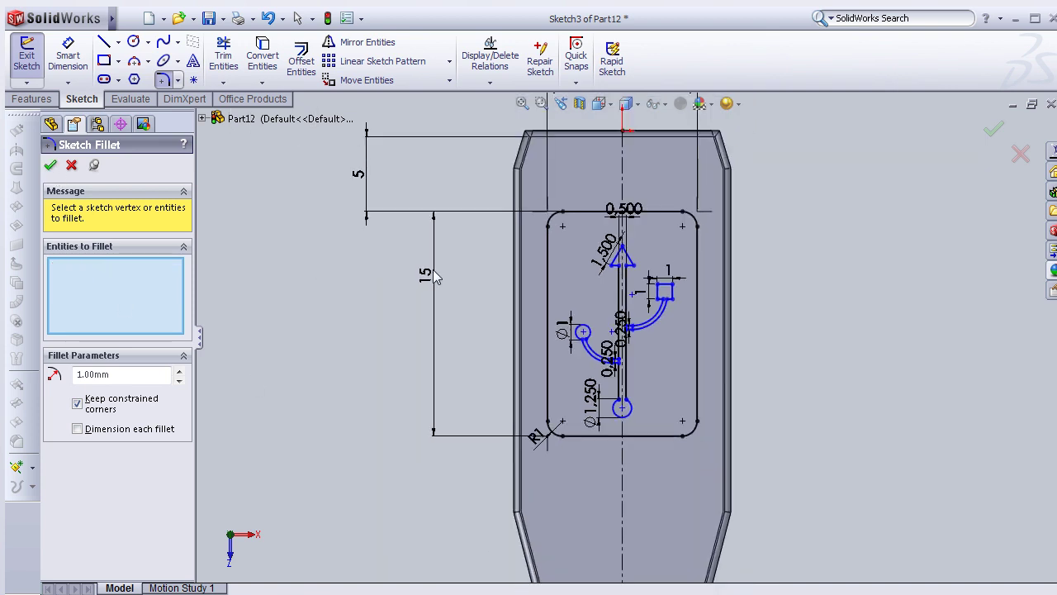
mouse_move(383, 302)
middle_mouse_down()
mouse_move(356, 363)
mouse_move(344, 360)
middle_mouse_up()
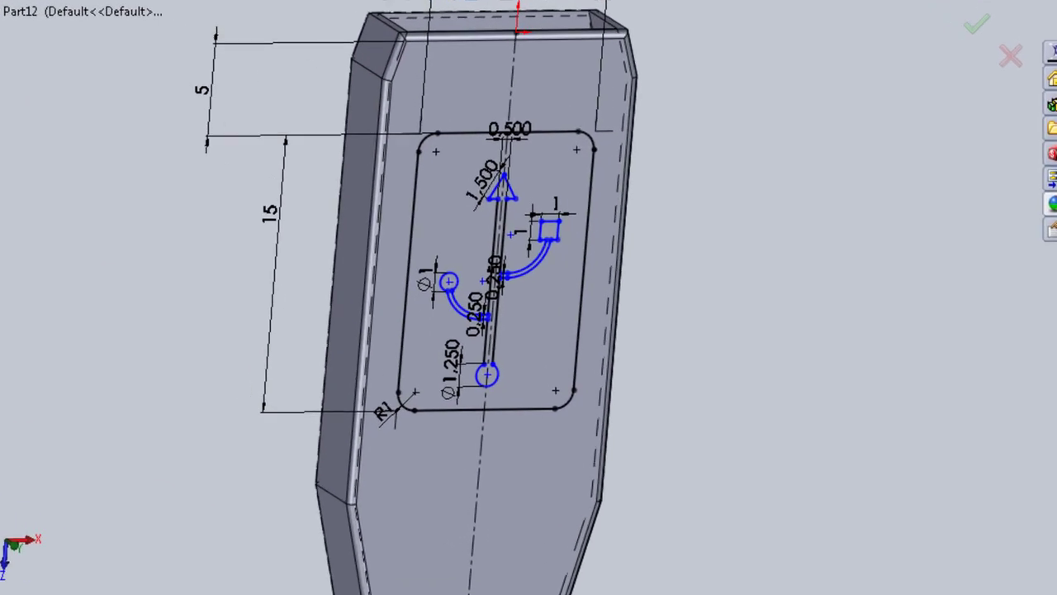
Exit Sketch3 and extrude-cut the rounded panel a shallow depth into the plug's top face
left_click(975, 23)
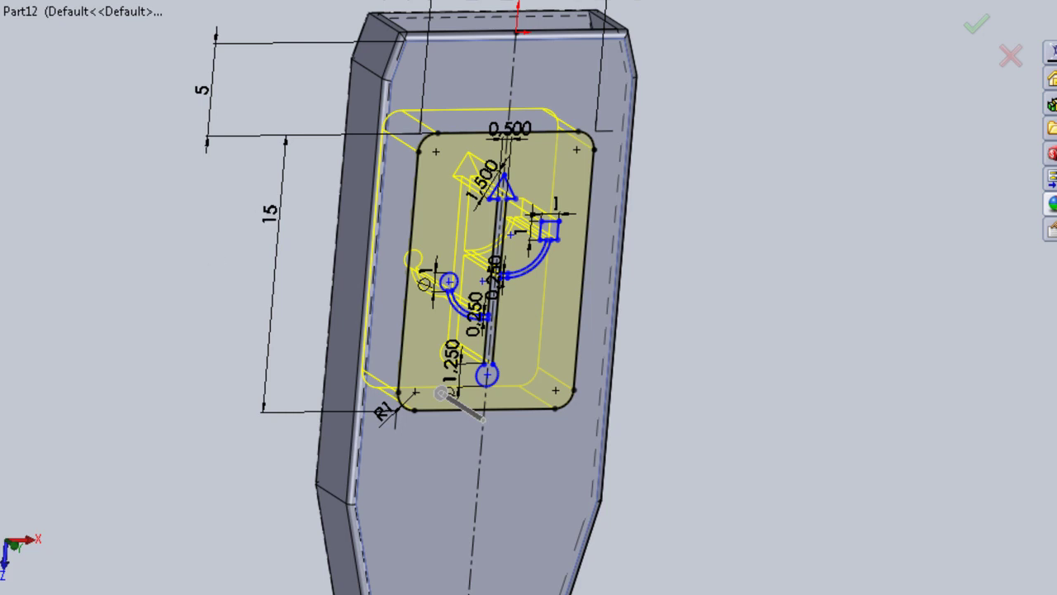
left_click_drag(441, 394, 477, 416)
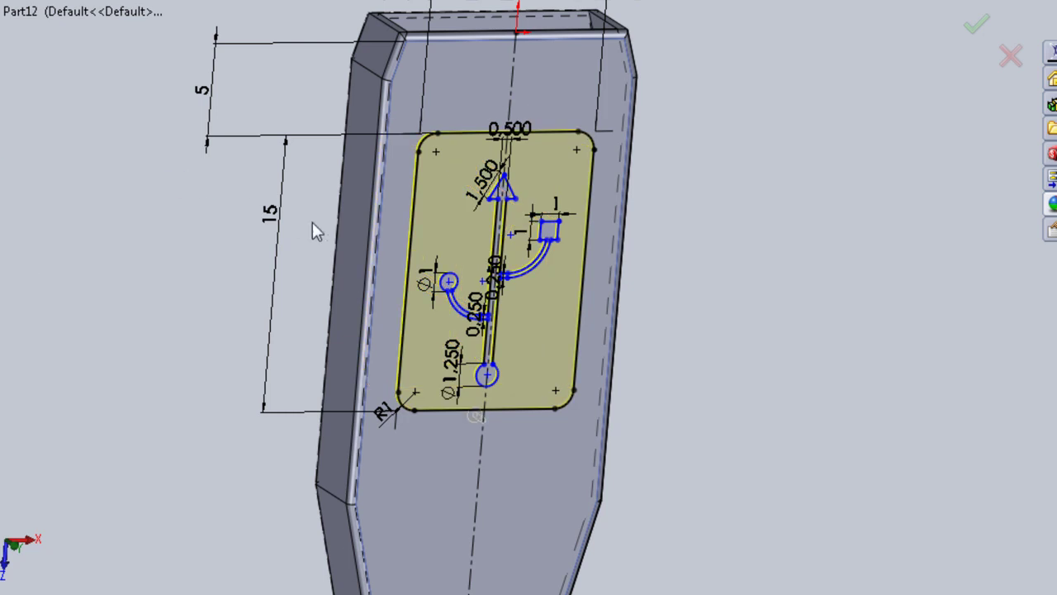
key("Return")
mouse_move(325, 259)
middle_mouse_down()
mouse_move(301, 269)
mouse_move(227, 175)
mouse_move(222, 203)
mouse_move(231, 170)
mouse_move(146, 137)
mouse_move(87, 427)
mouse_move(319, 335)
mouse_move(231, 207)
middle_mouse_up()
mouse_move(489, 518)
middle_mouse_down()
mouse_move(451, 484)
mouse_move(505, 496)
mouse_move(455, 408)
mouse_move(479, 421)
mouse_move(576, 339)
middle_mouse_up()
scroll(628, 234, "down", 2)
scroll(630, 238, "down", 2)
scroll(652, 248, "down", 2)
mouse_move(652, 249)
middle_mouse_down()
mouse_move(703, 236)
mouse_move(712, 248)
middle_mouse_up()
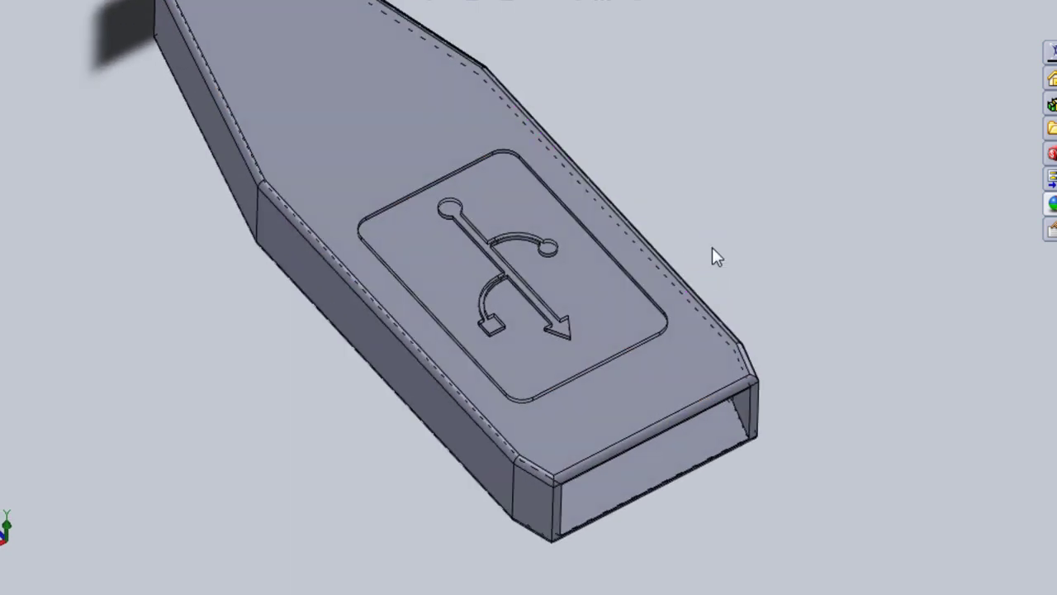